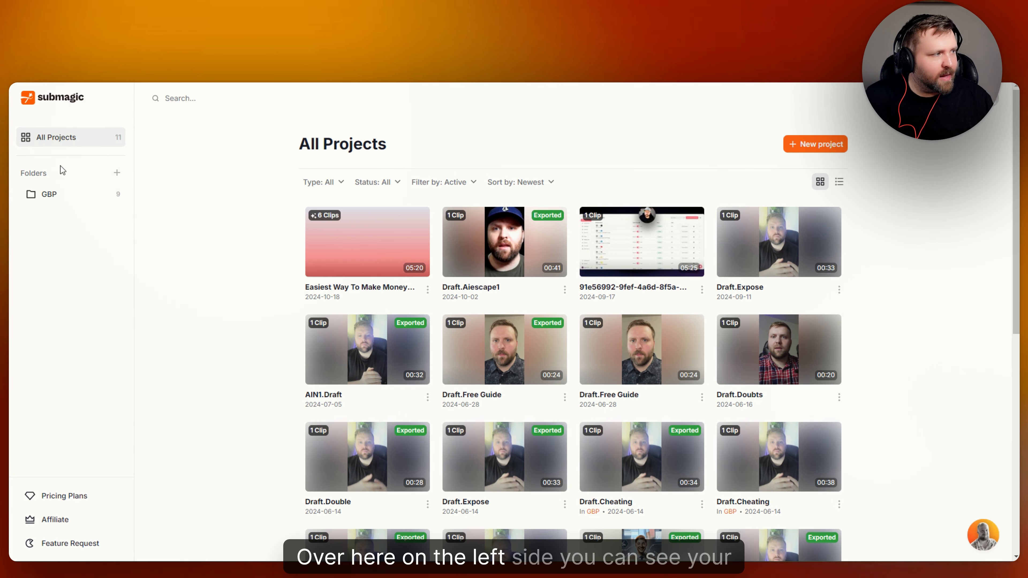
- Open the form for a new project folder and cancel it without entering a name
click(118, 174)
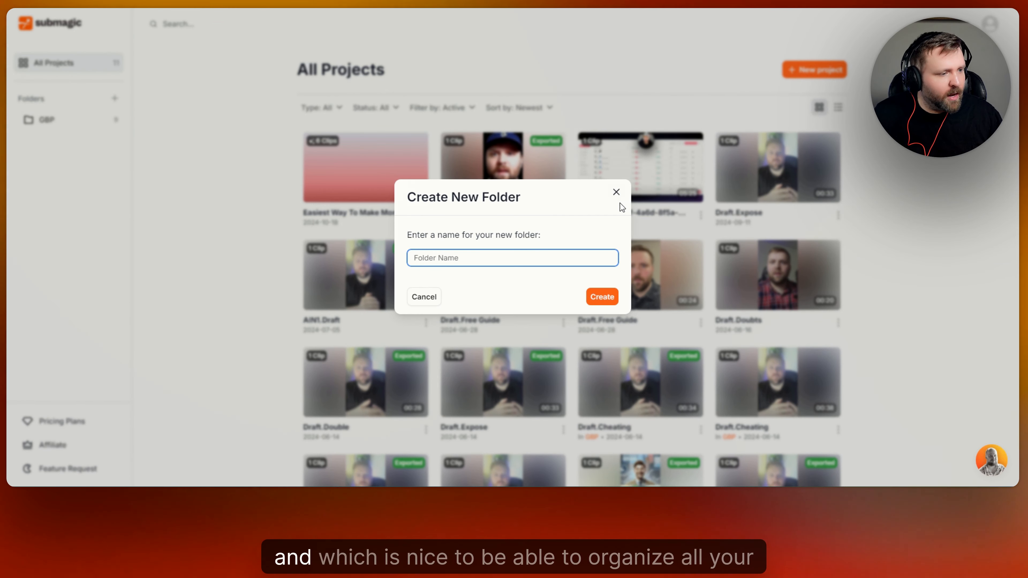
click(616, 192)
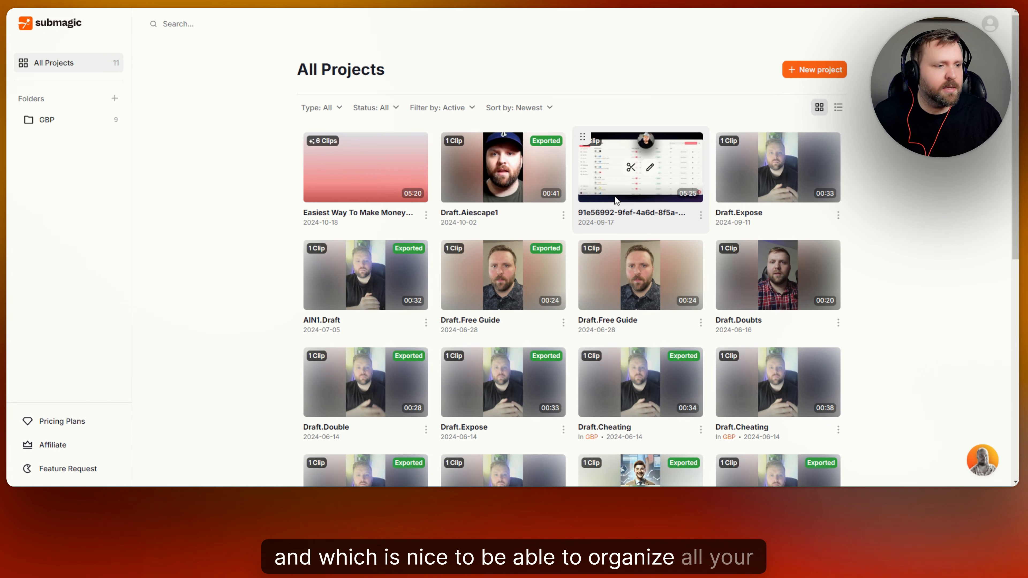
- Compare the Starter, Growth and Business pricing plans under monthly and yearly billing, and return to the overview of all projects
click(79, 428)
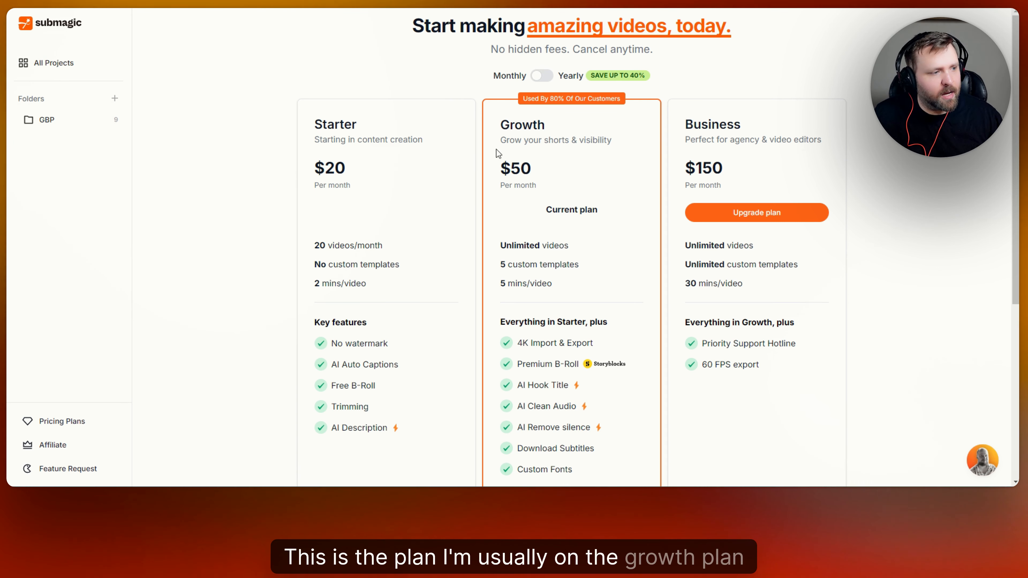
scroll(561, 306, down, 3)
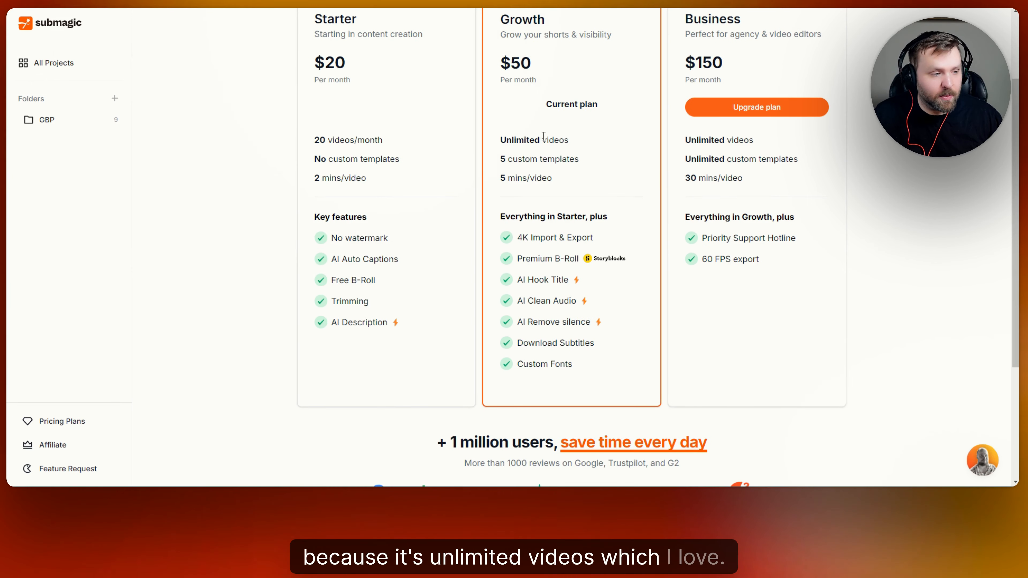
scroll(609, 300, up, 2)
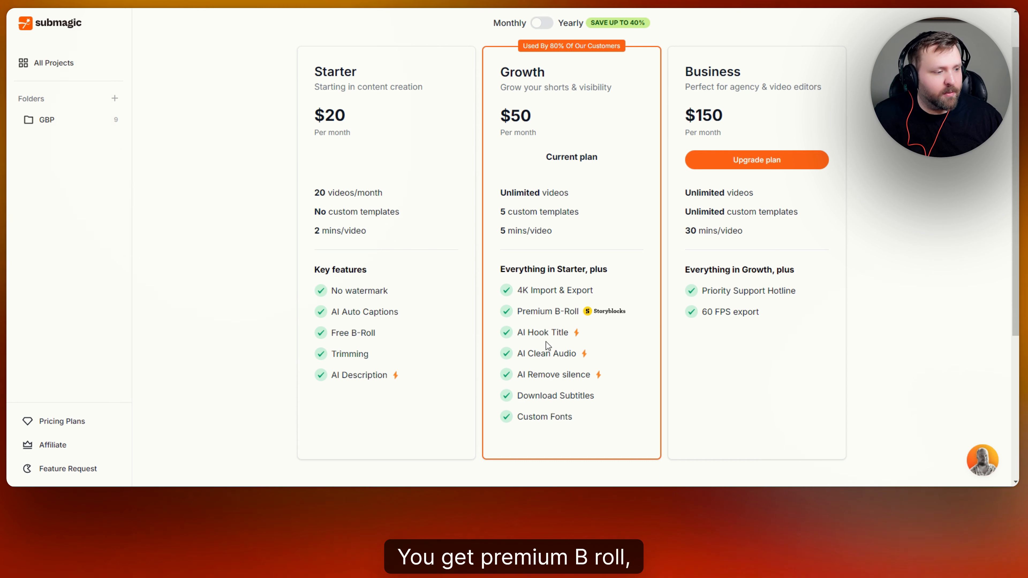
scroll(546, 322, up, 2)
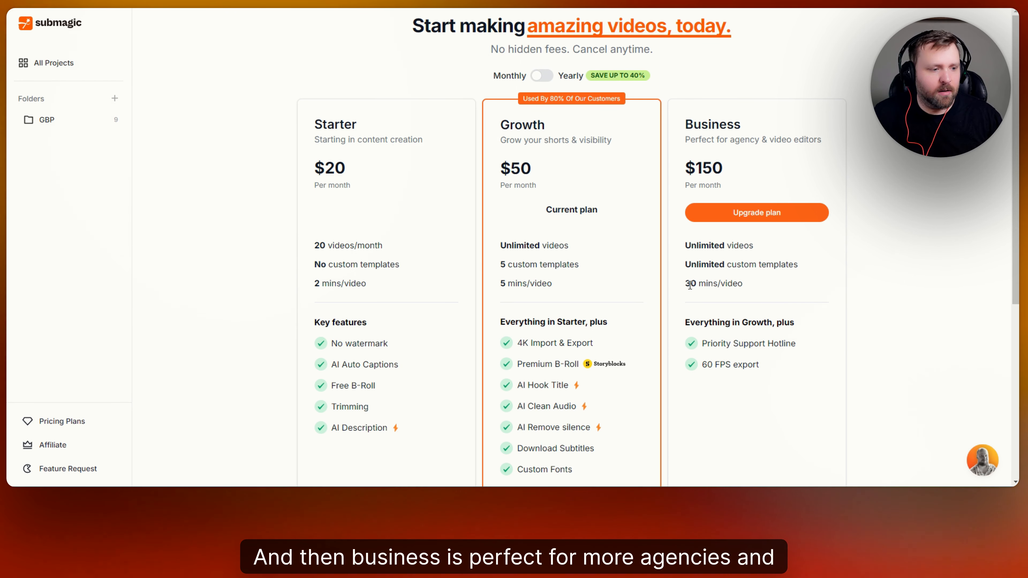
click(548, 76)
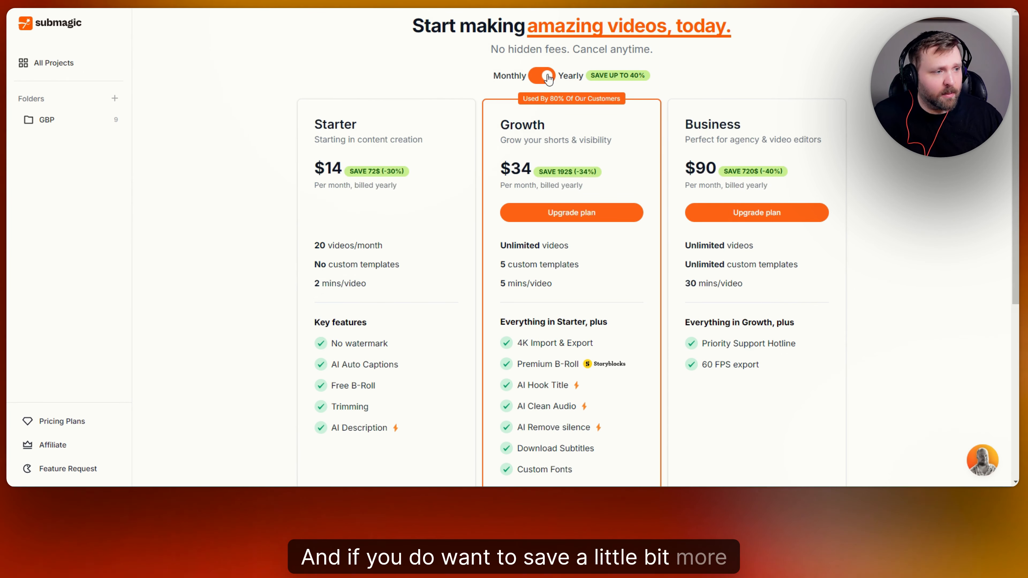
scroll(626, 190, down, 5)
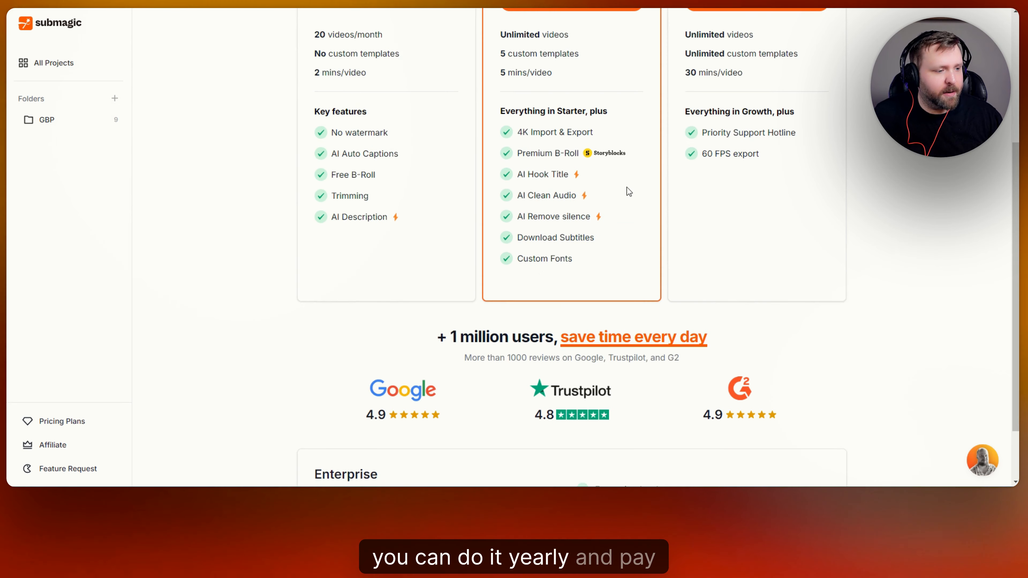
scroll(633, 202, up, 5)
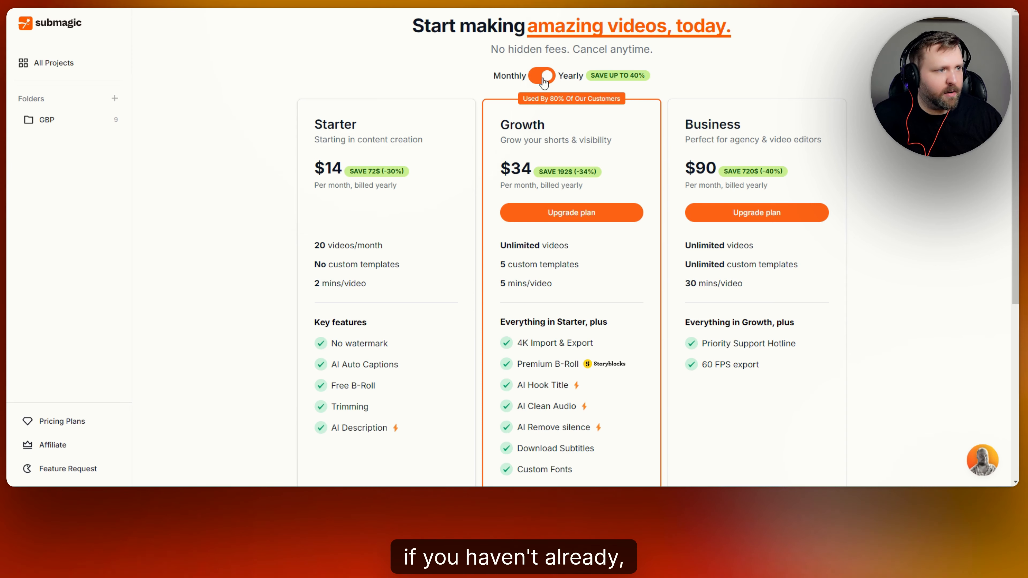
click(543, 77)
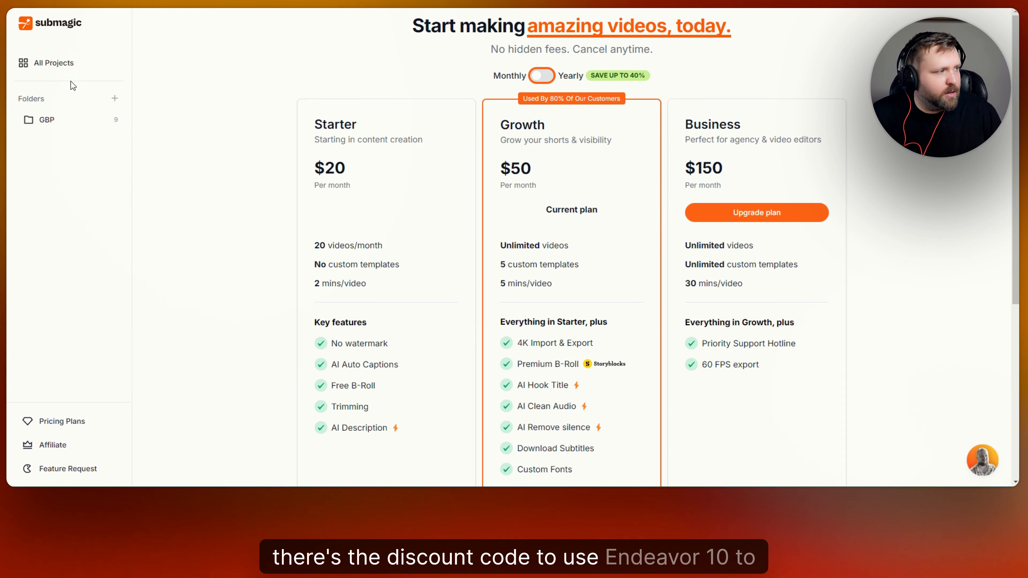
click(65, 63)
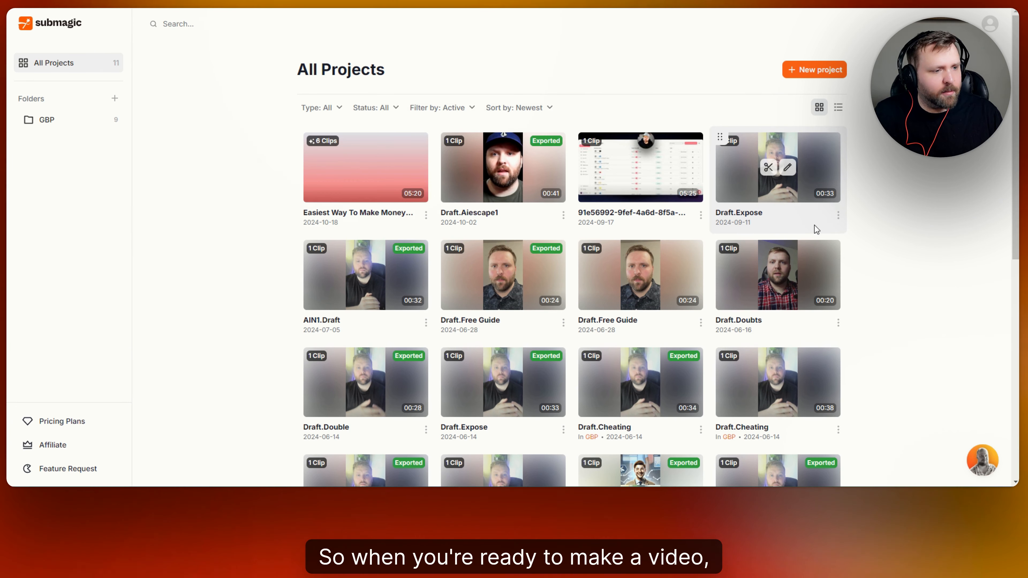
- Switch the project overview to the list layout and back to the grid layout
click(838, 109)
click(819, 108)
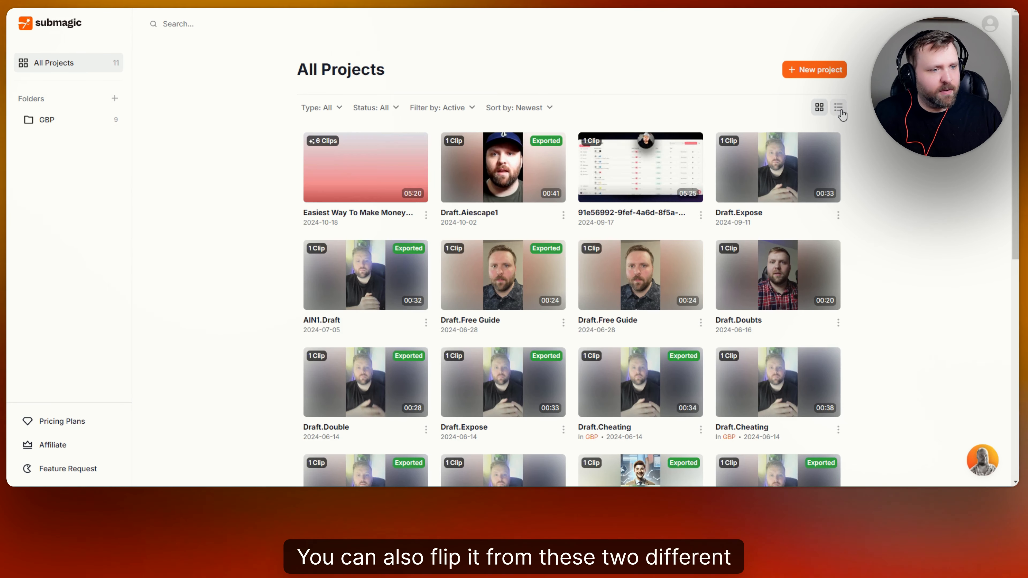
click(838, 107)
click(820, 107)
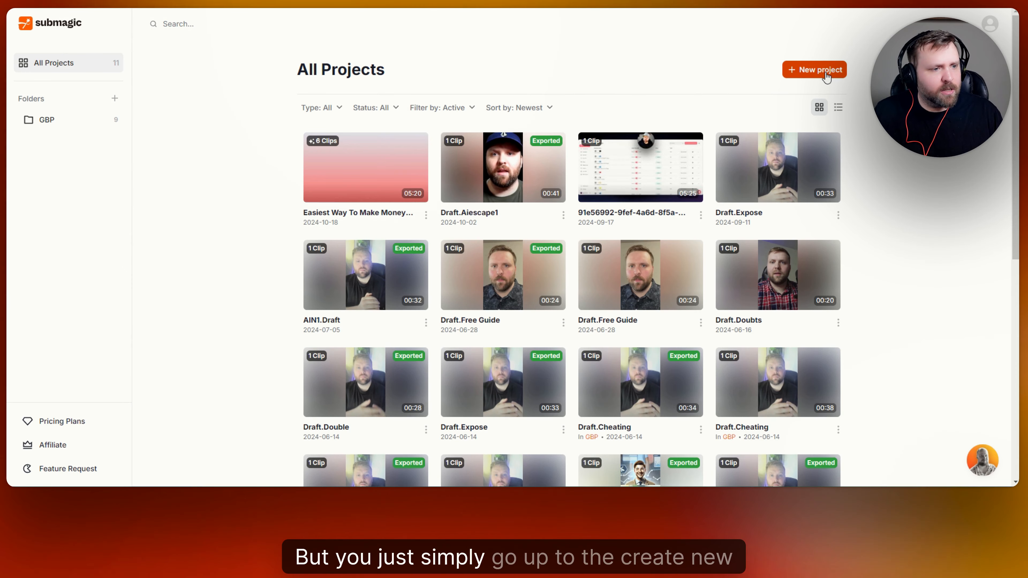
click(815, 69)
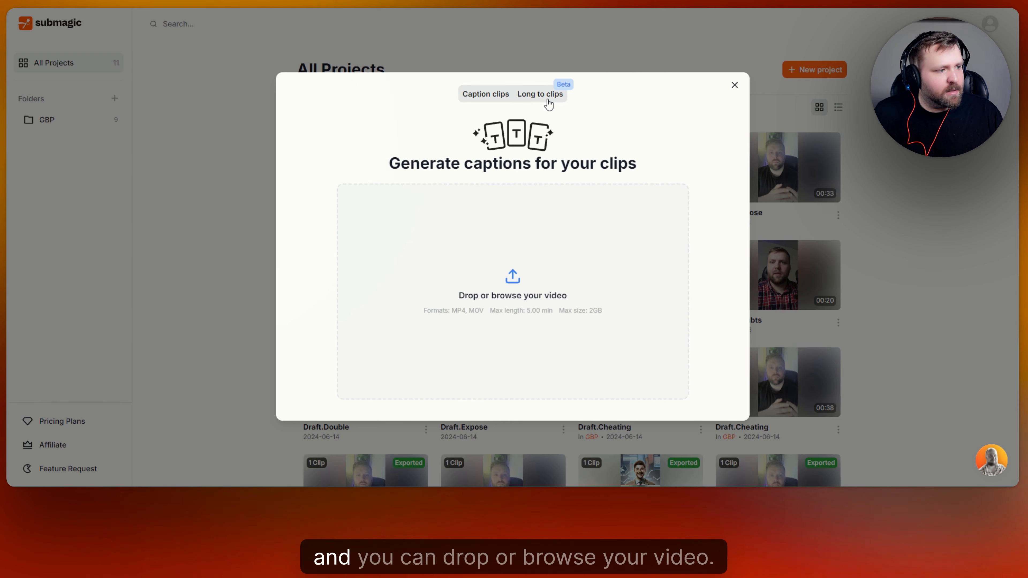
click(514, 284)
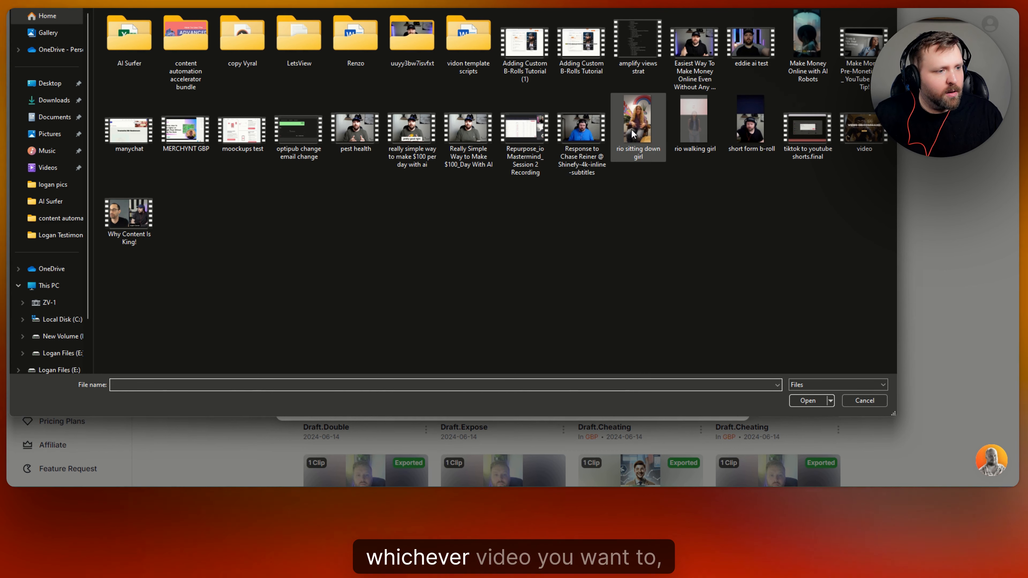
click(624, 140)
click(810, 400)
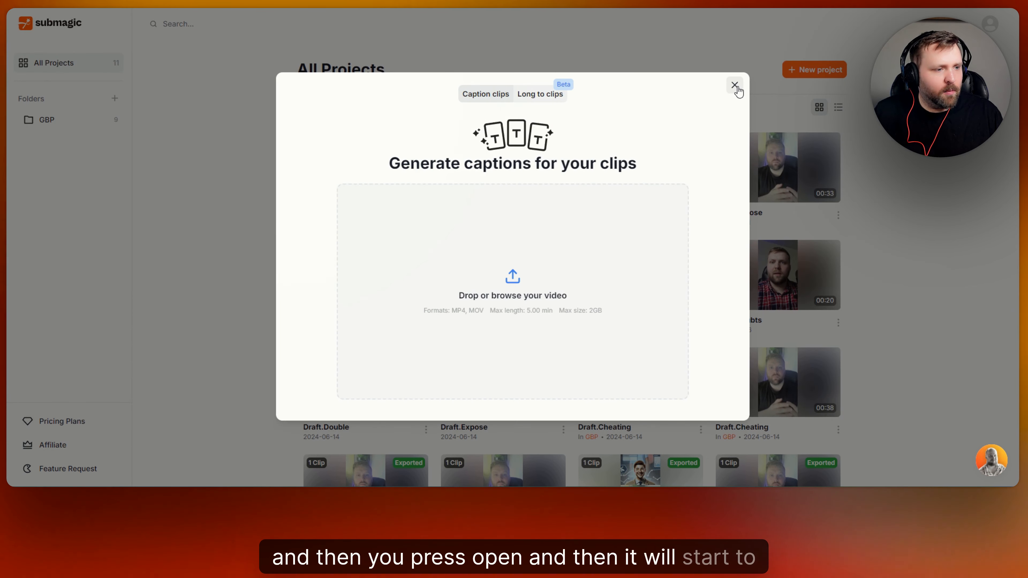
click(735, 86)
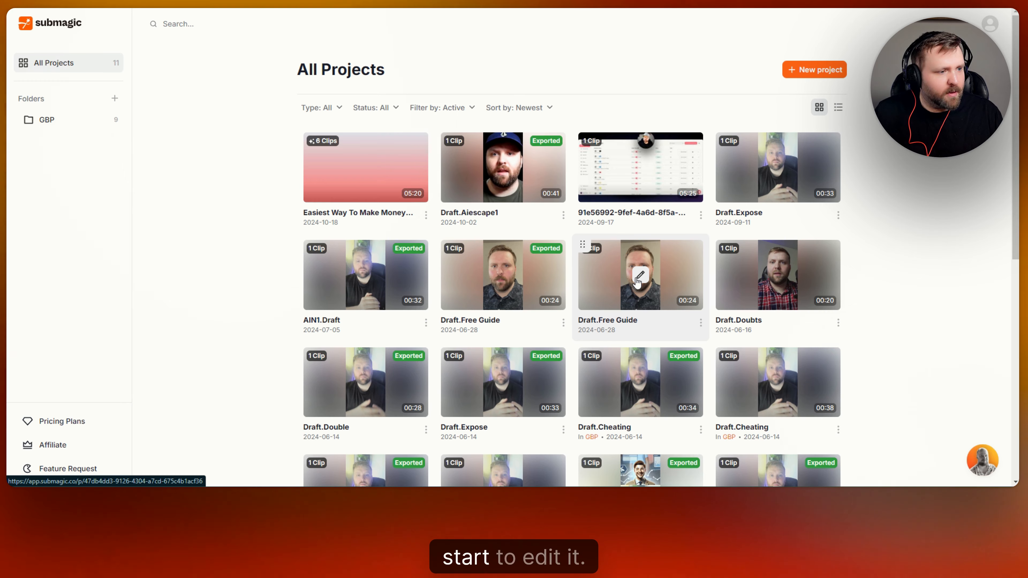
- Create a new caption clips project by uploading the video "rio sitting down girl" with English as its language
click(809, 70)
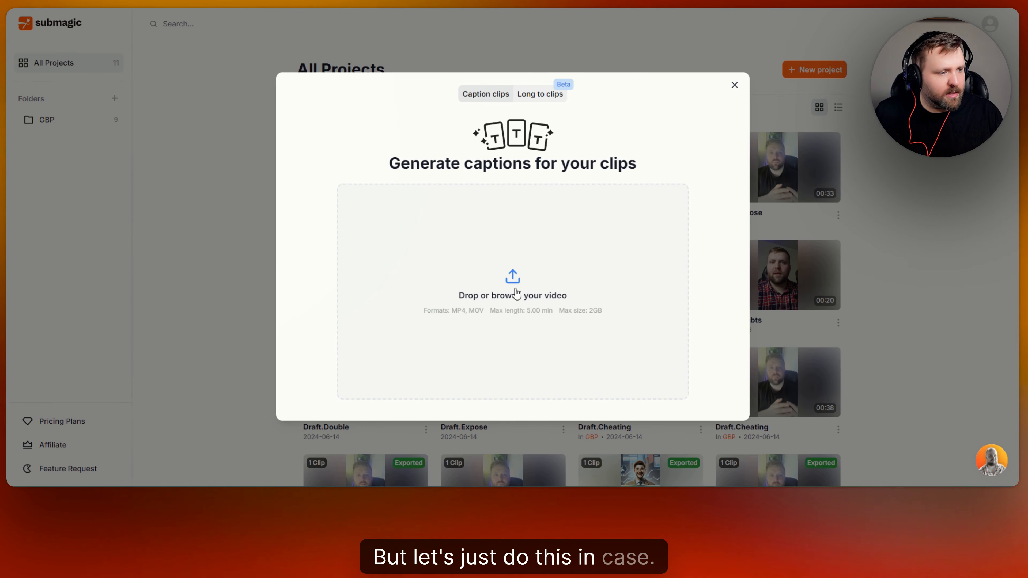
click(532, 259)
click(638, 125)
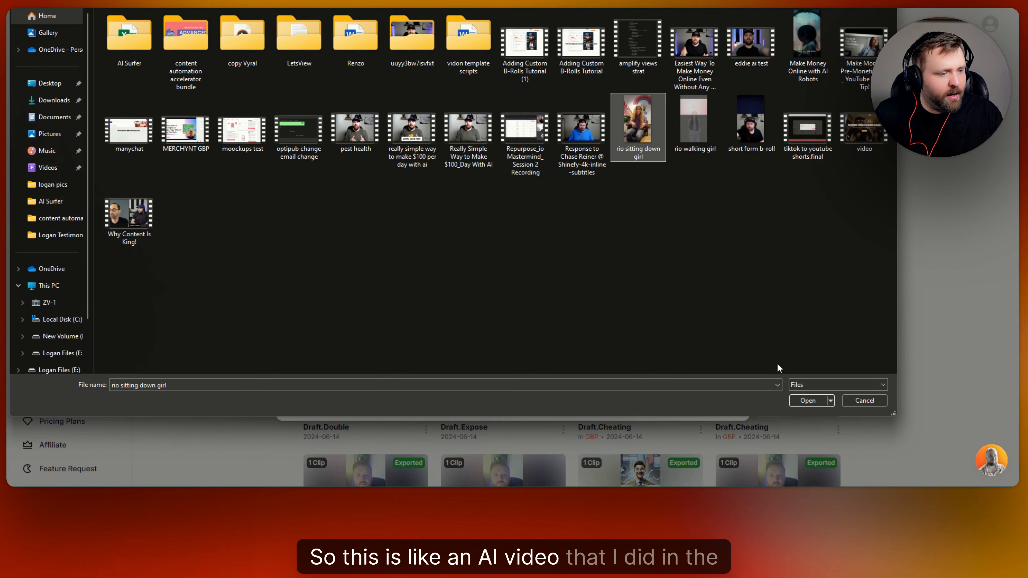
click(807, 400)
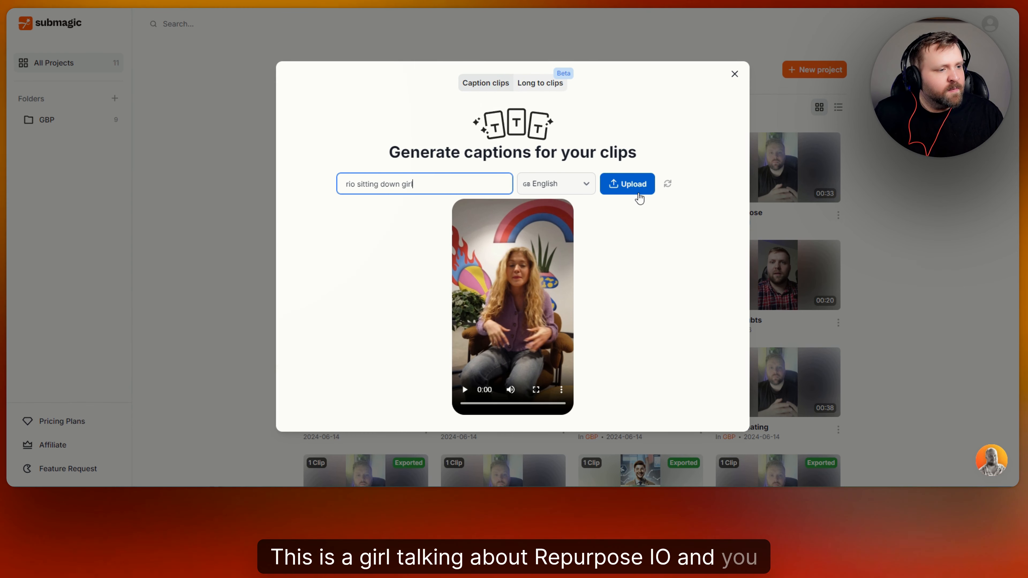
click(628, 186)
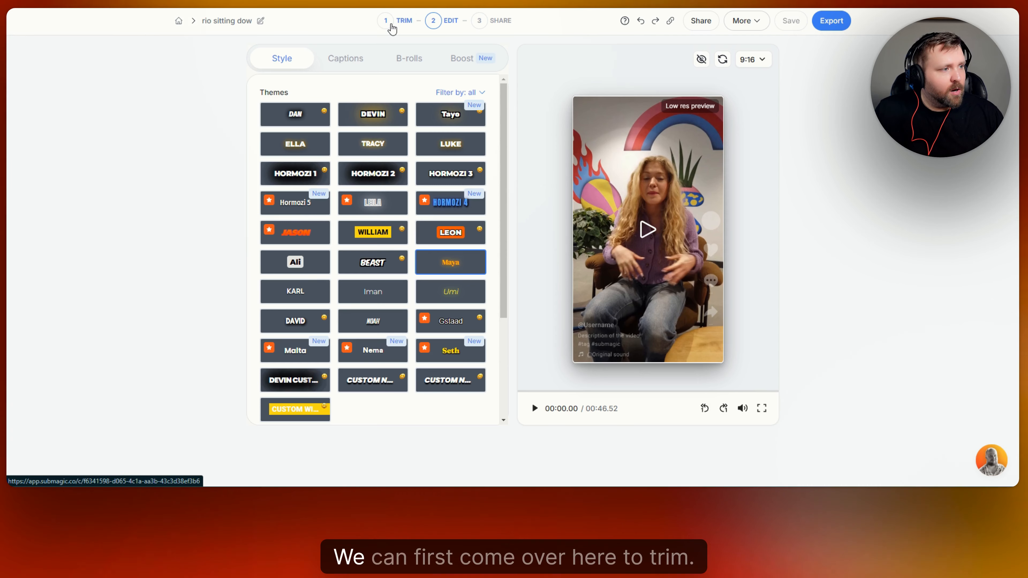
- Go to the Trim stage of the uploaded video and remove all detected silences with AI Remove Silences
click(391, 25)
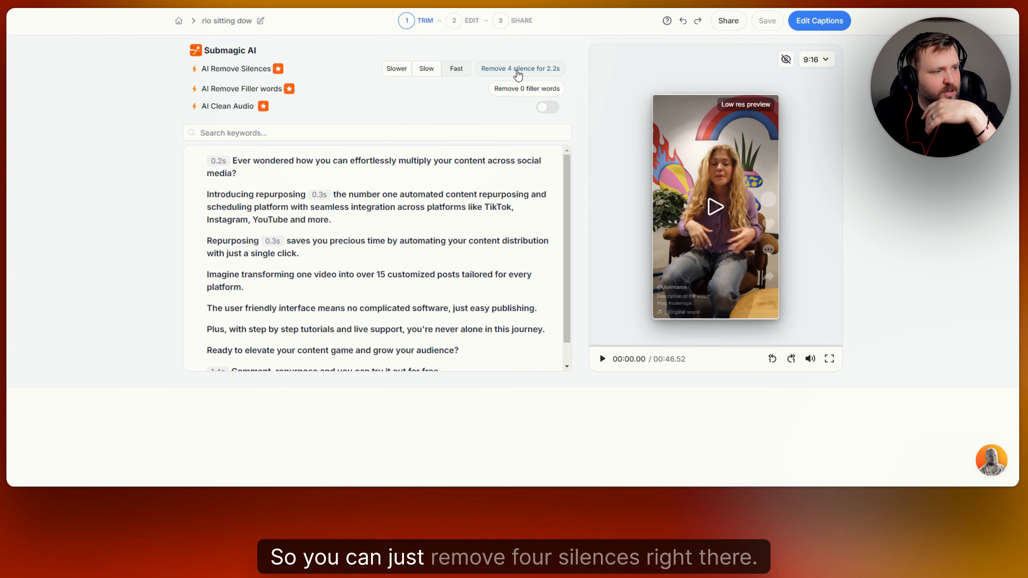
click(518, 70)
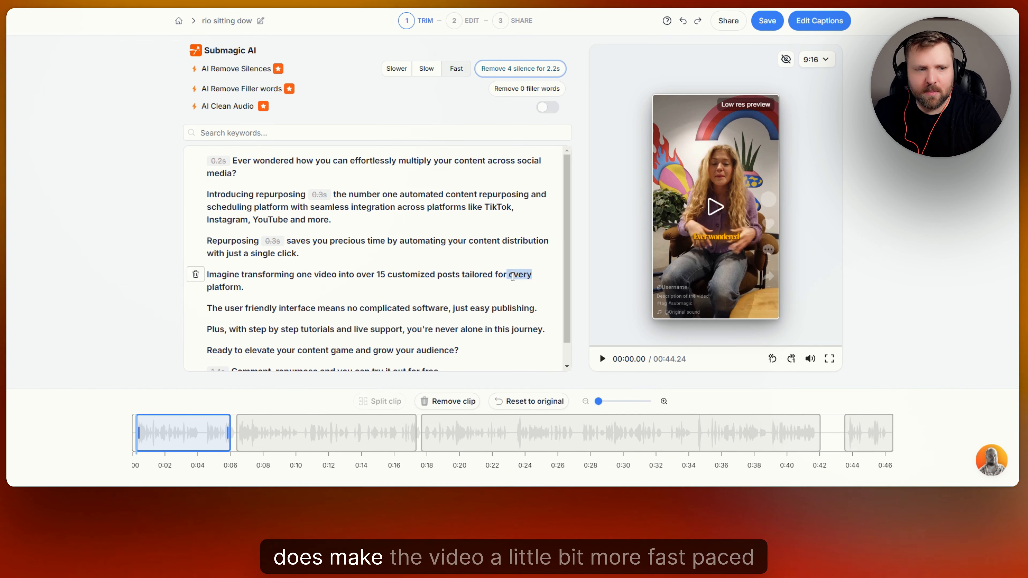
scroll(530, 210, down, 1)
scroll(544, 254, up, 1)
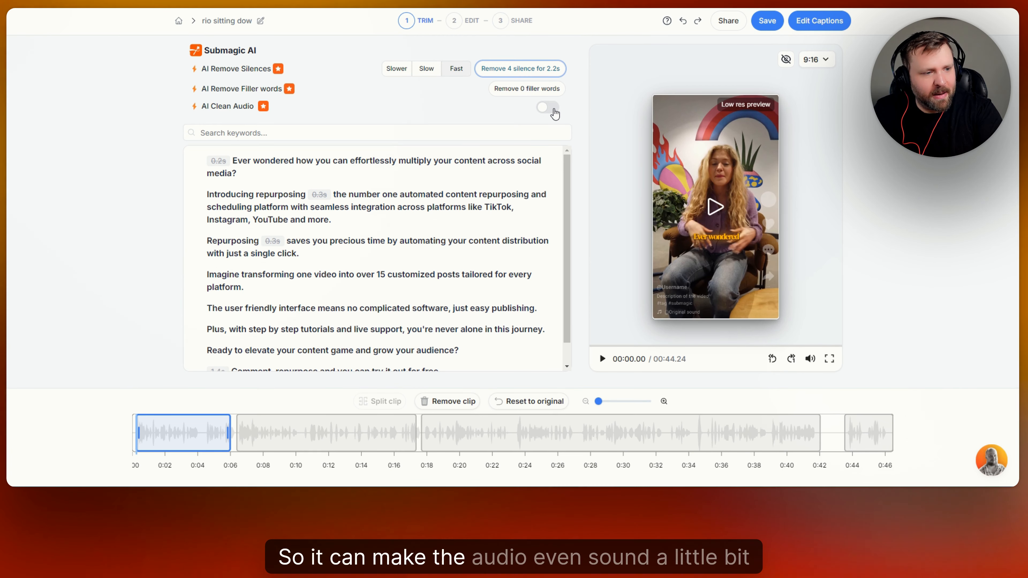
- Try AI Clean Audio on the video while searching the transcript for the keyword "precious", and turn the audio cleaning off
click(553, 110)
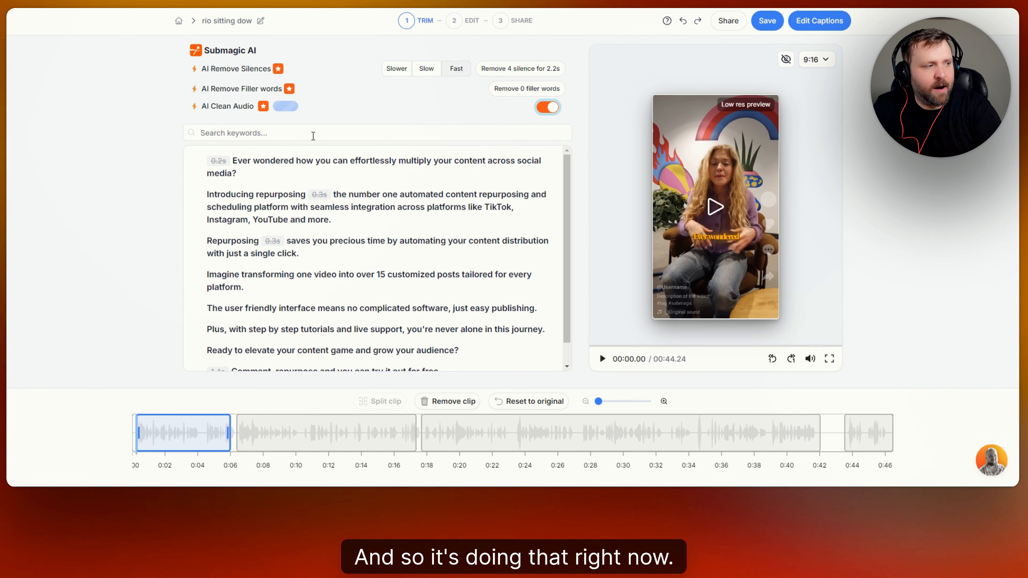
click(313, 135)
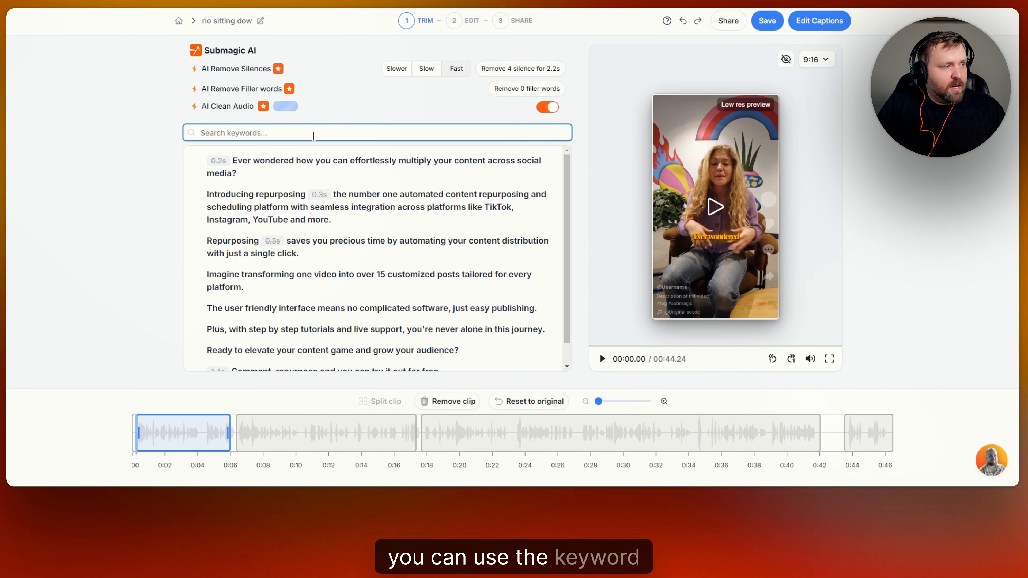
text(prec)
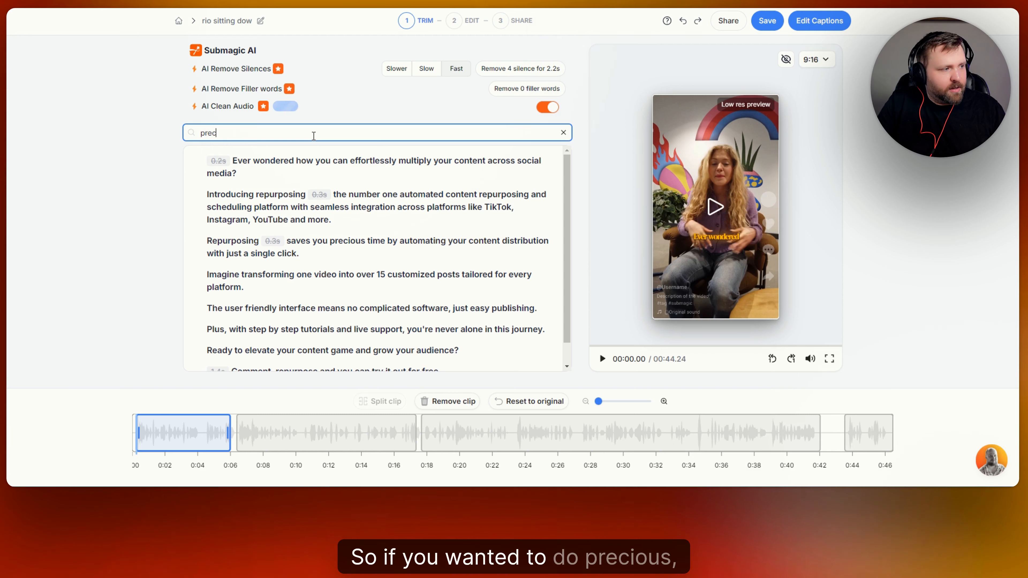
text(ious)
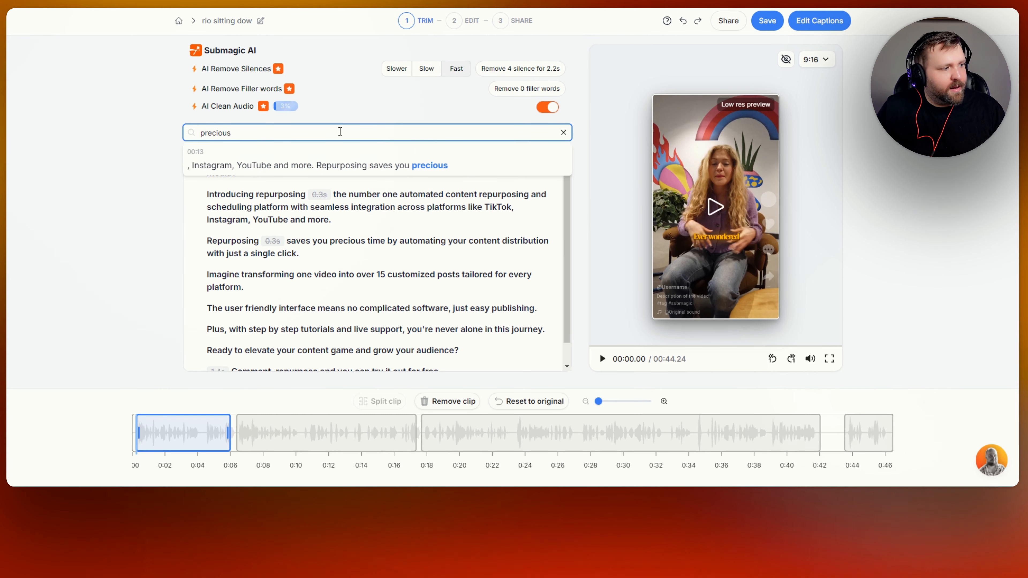
key(BackSpace)
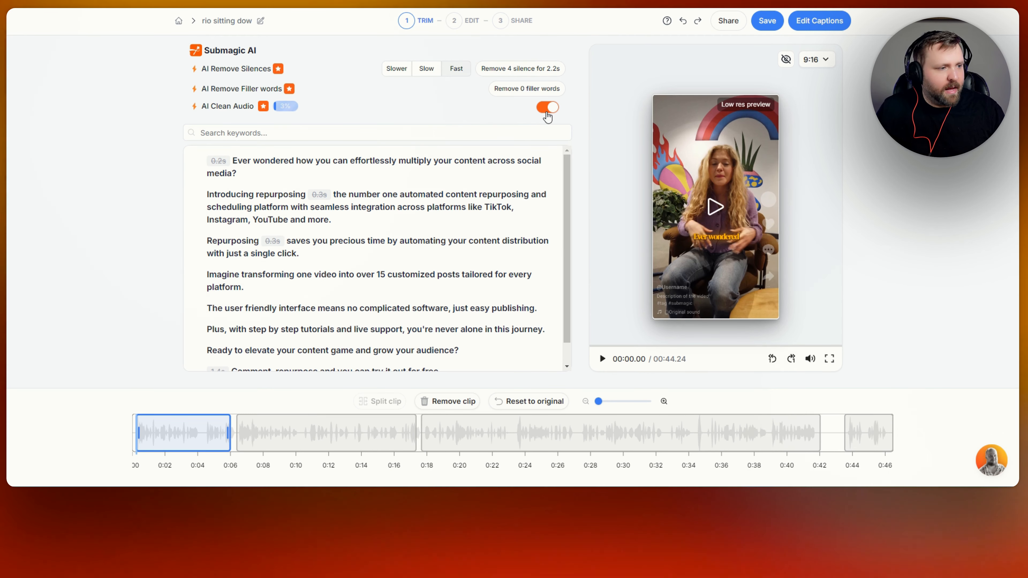
click(548, 108)
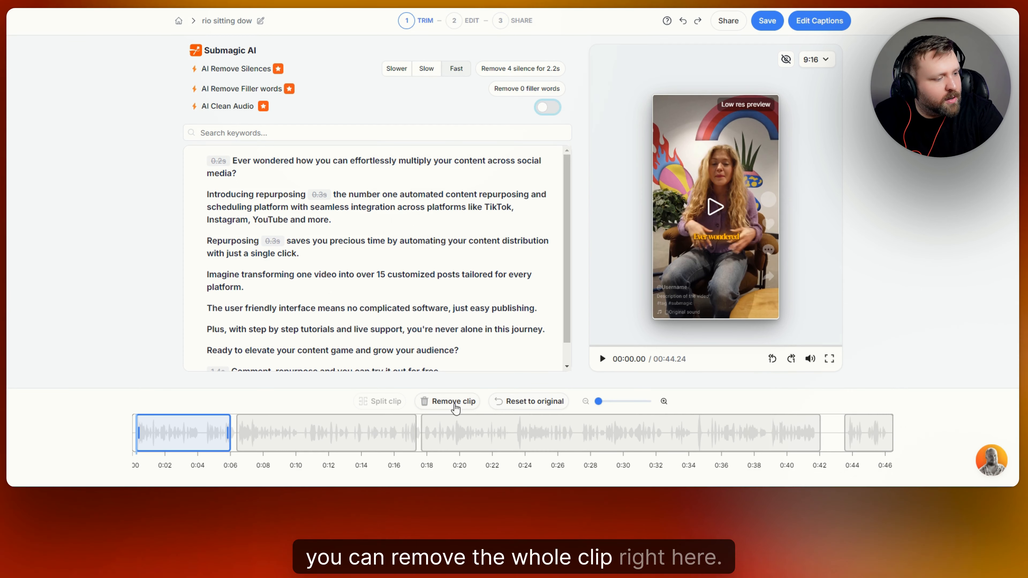
- Select the second clip on the timeline and preview the video at 00:11.74
click(298, 432)
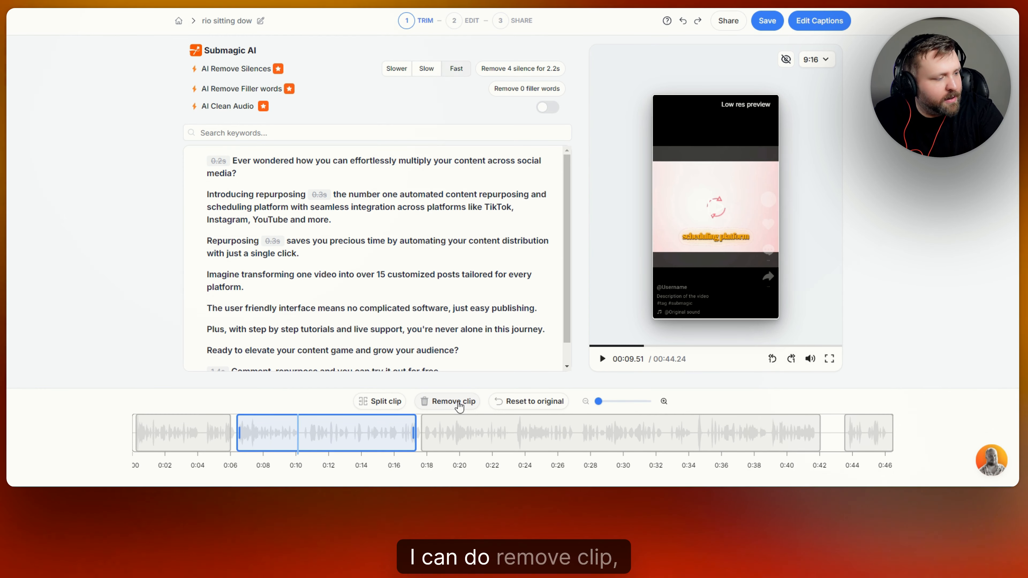
click(336, 442)
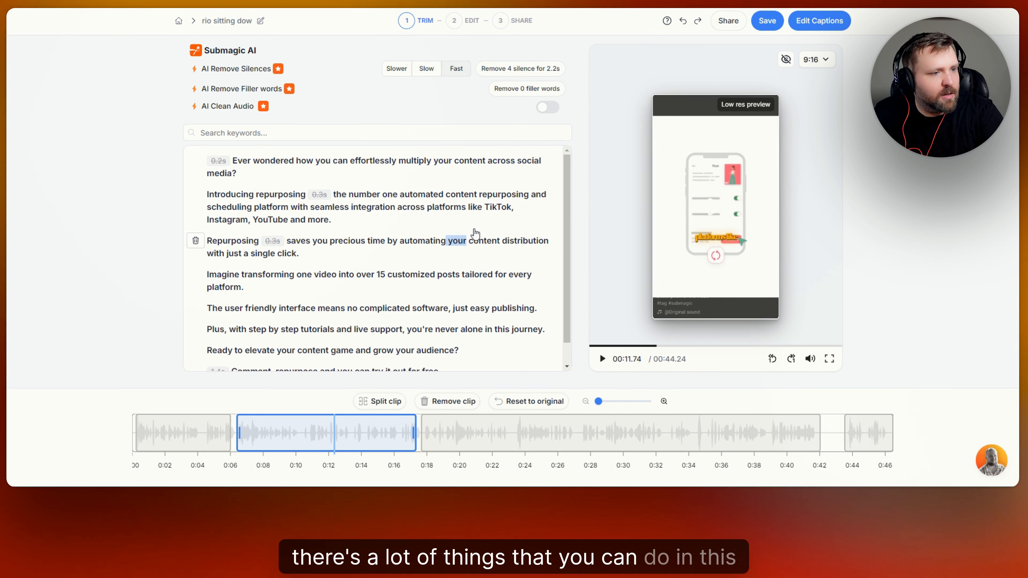
- Try the 16:9 aspect ratio for the video and return it to 9:16
click(829, 64)
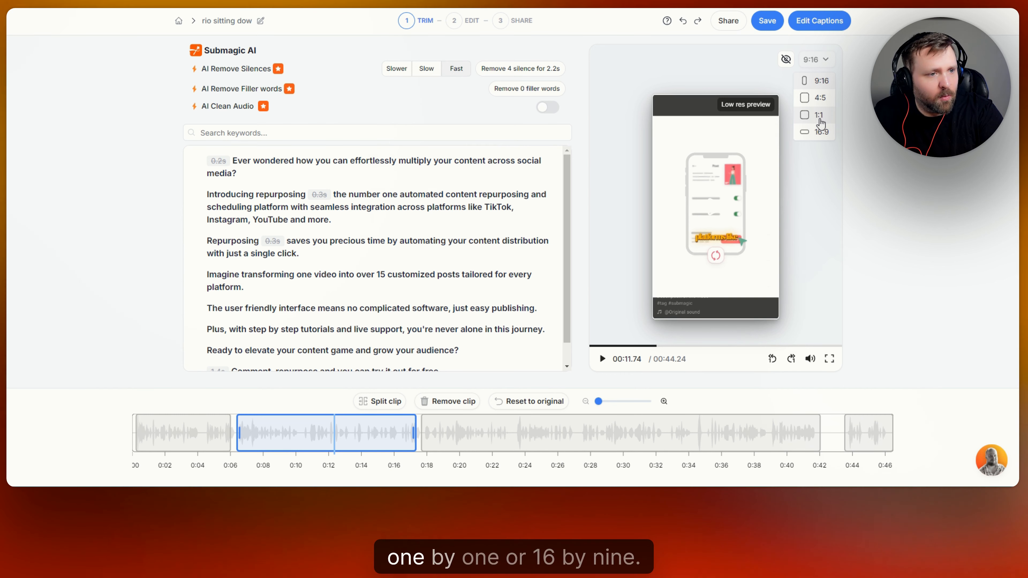
click(821, 136)
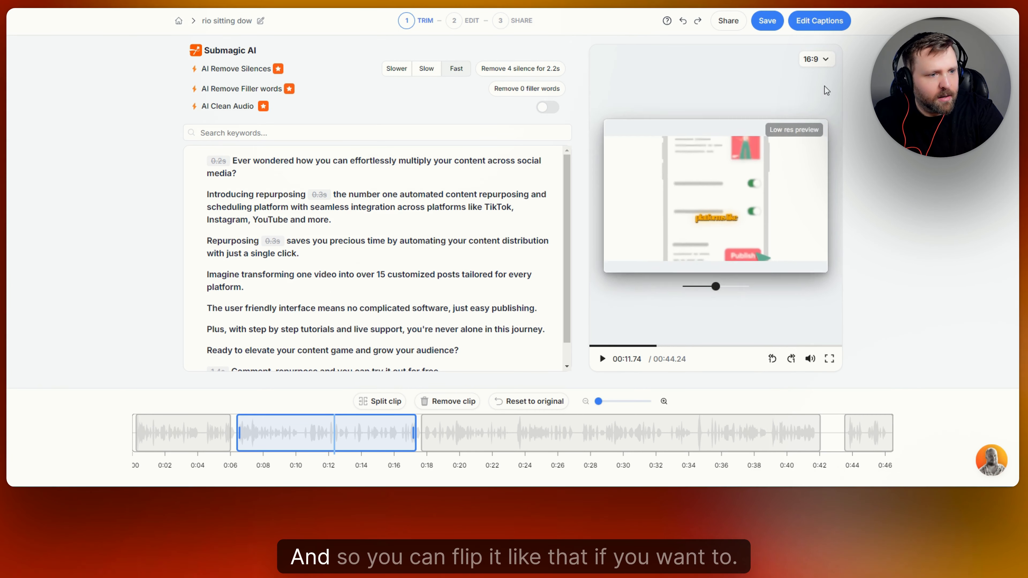
click(821, 80)
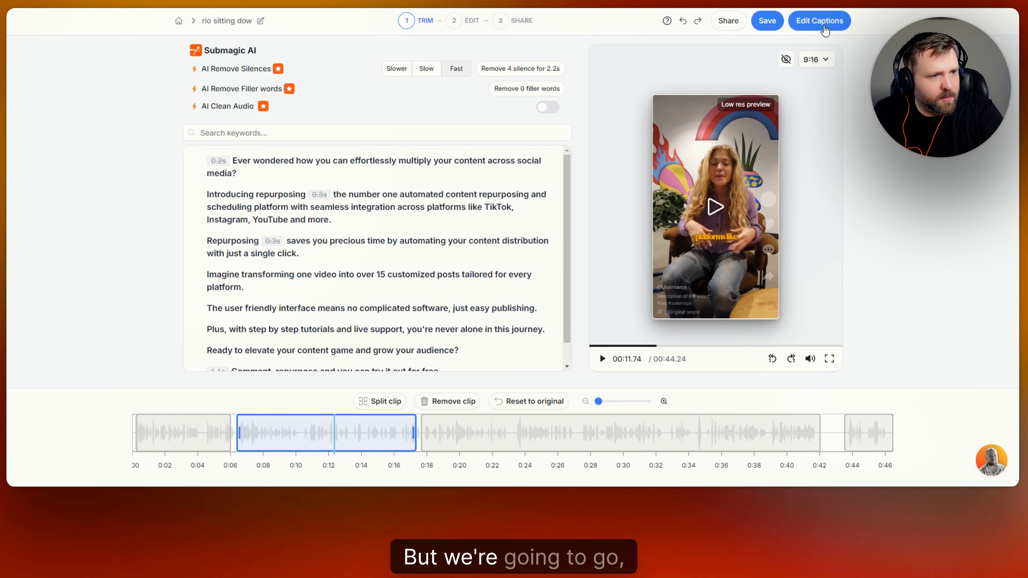
- Move on to the Edit stage and try the Hormozi 2 and Hormozi 3 caption themes on the video
click(826, 25)
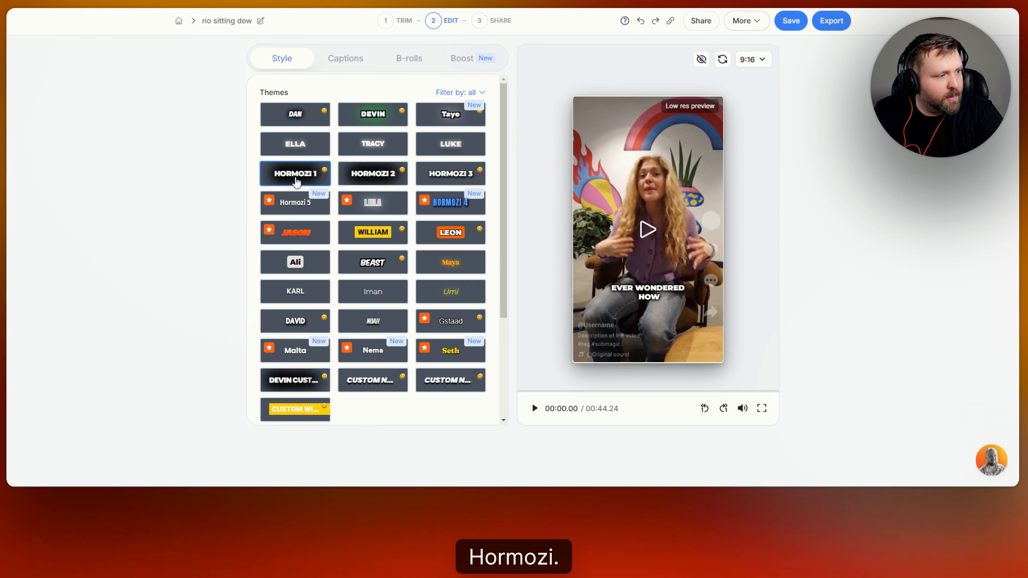
click(378, 178)
click(457, 178)
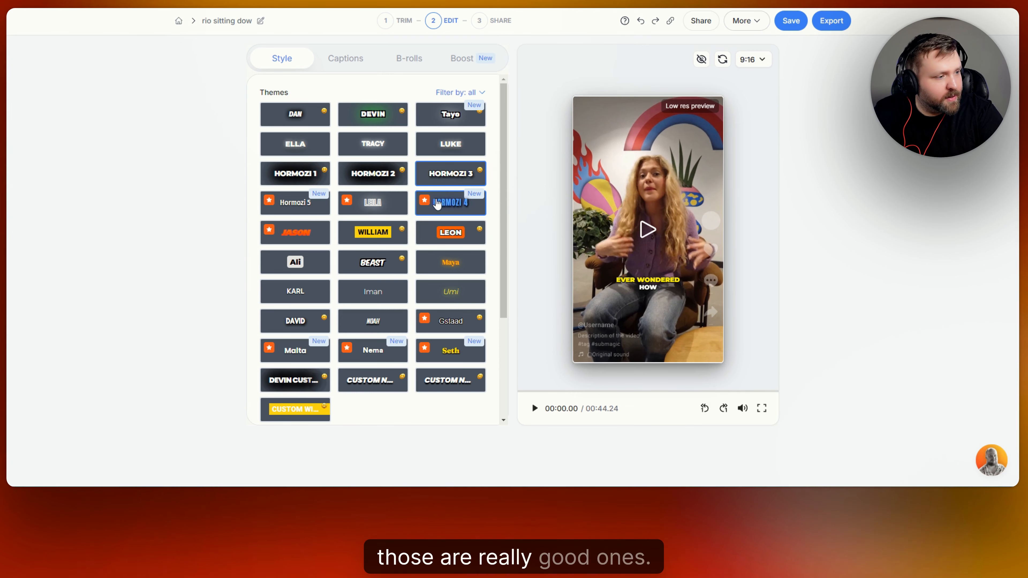
click(392, 178)
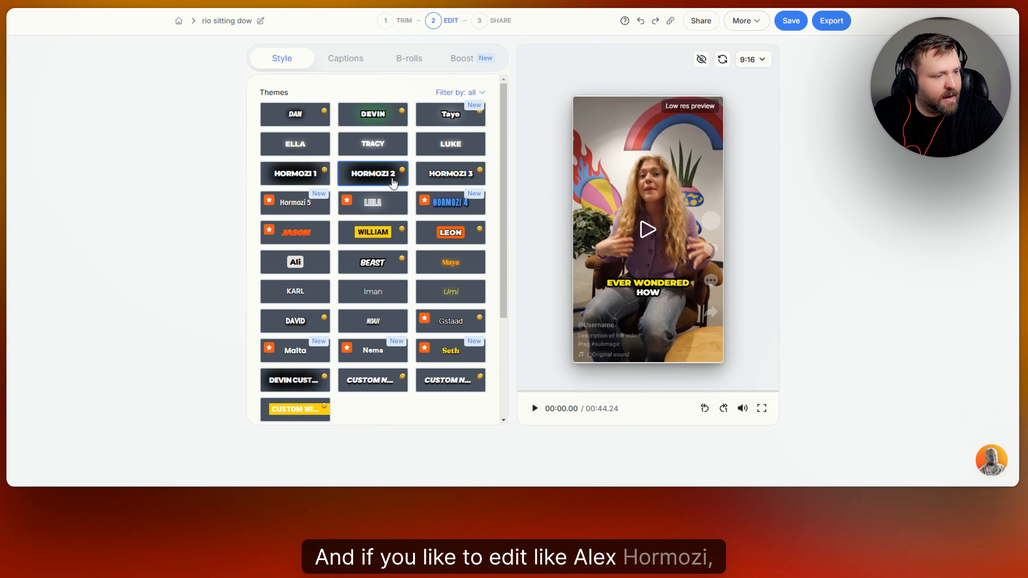
- Preview the video's captions in the Hormozi 3 theme and in the Ali theme
click(535, 410)
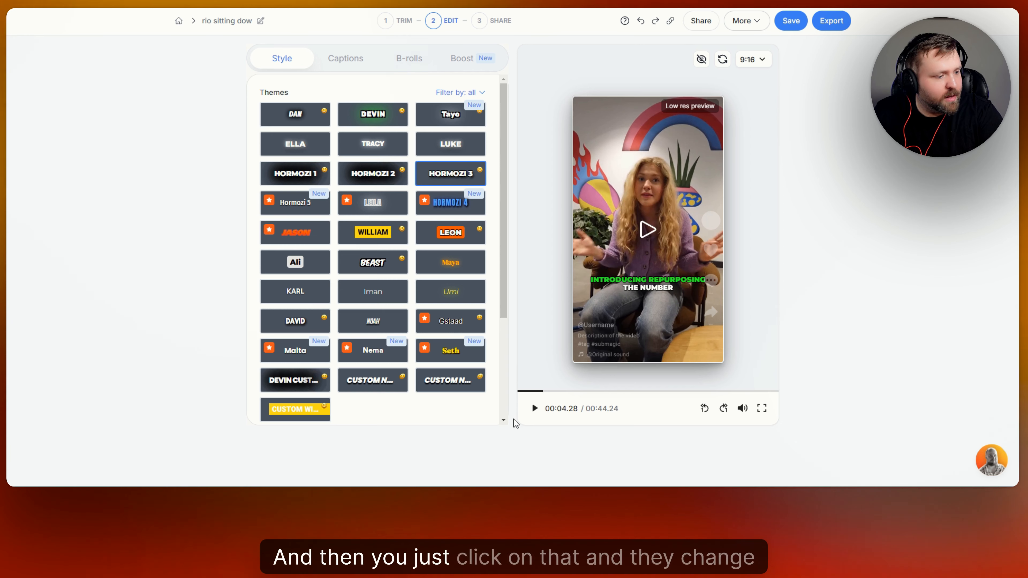
click(534, 409)
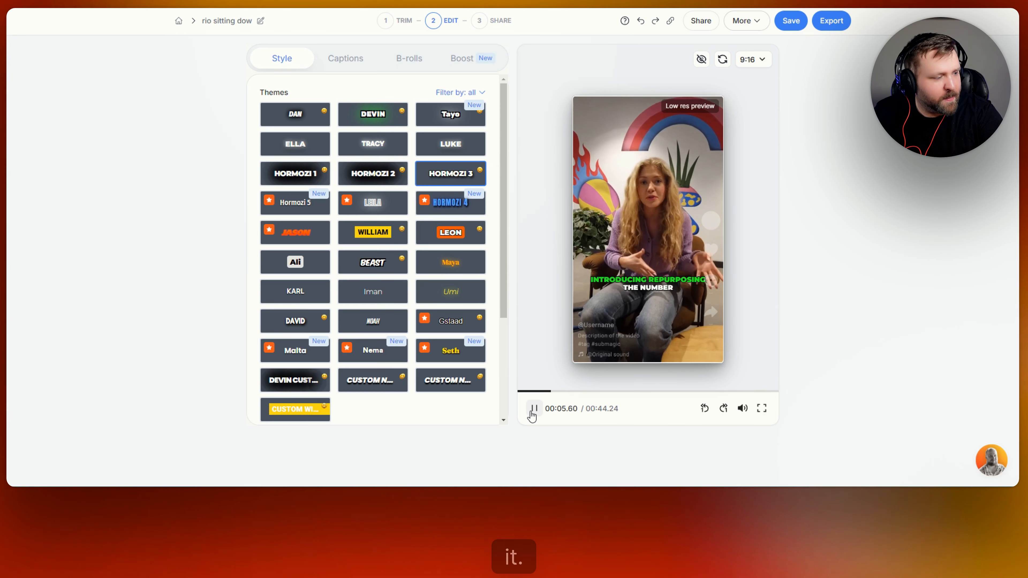
click(532, 413)
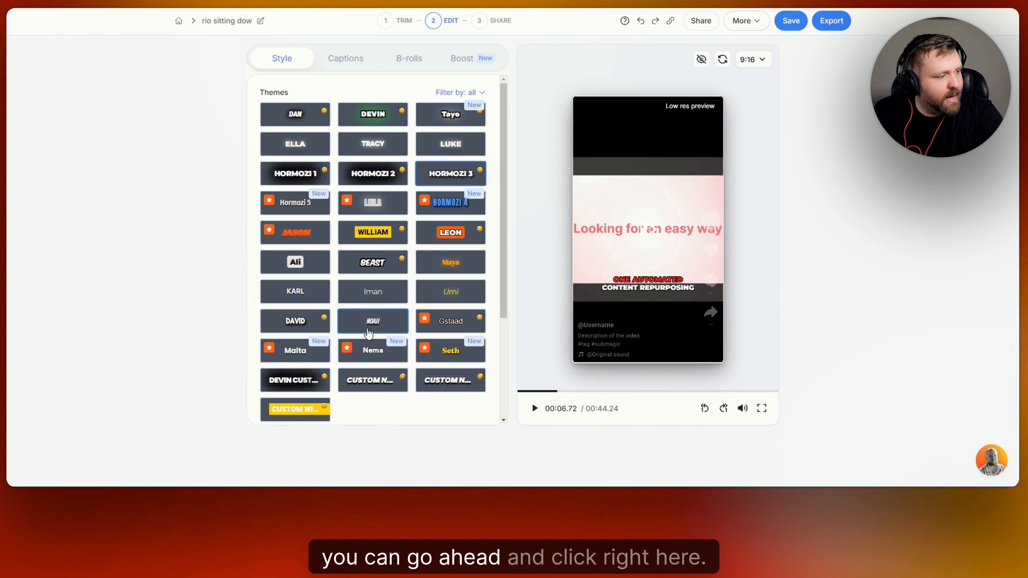
click(308, 262)
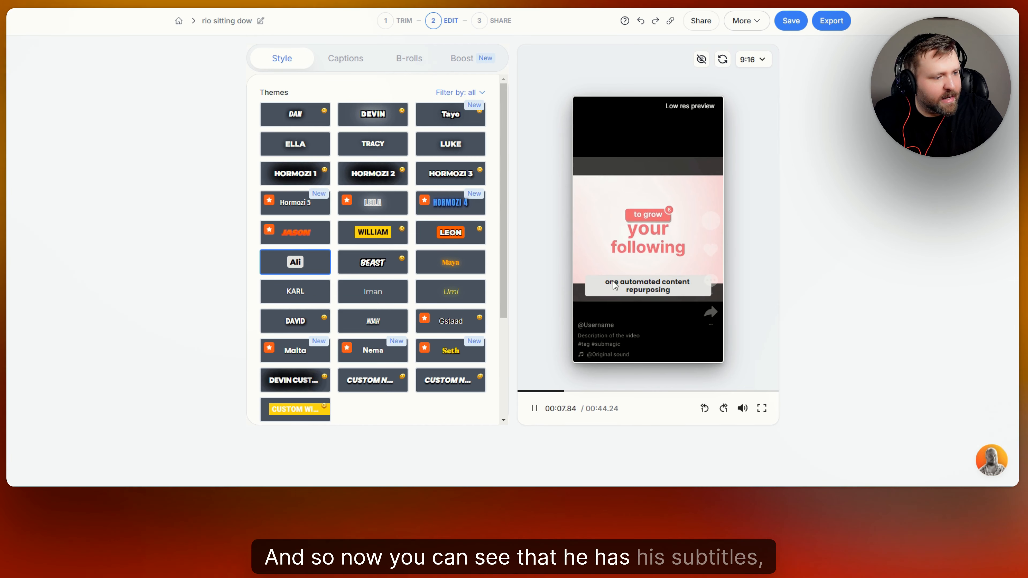
click(535, 409)
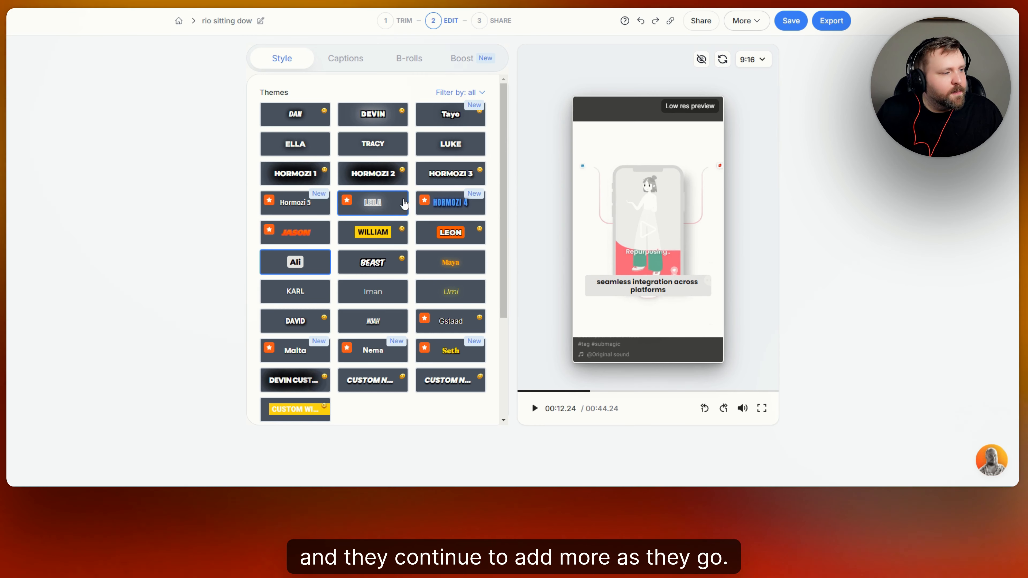
- Try the Hormozi 4, Hormozi 5, Seth and Malta caption themes and look at Malta's text color setting
click(457, 209)
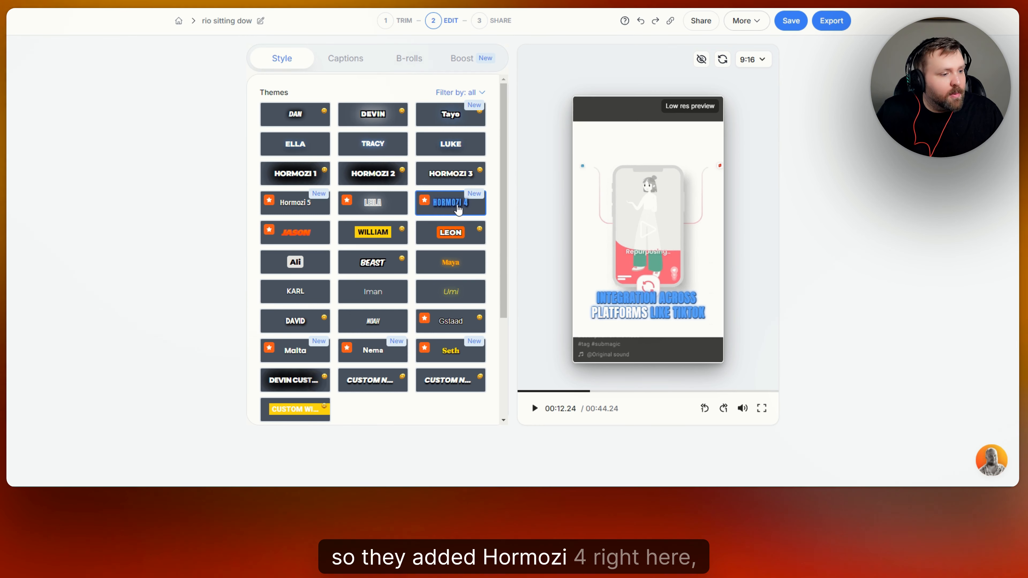
click(291, 211)
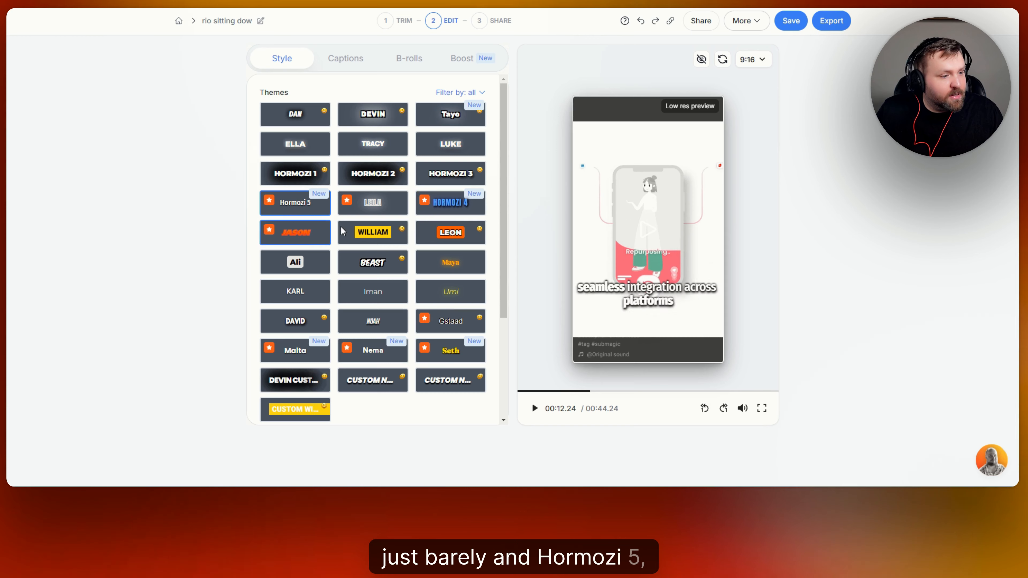
click(451, 358)
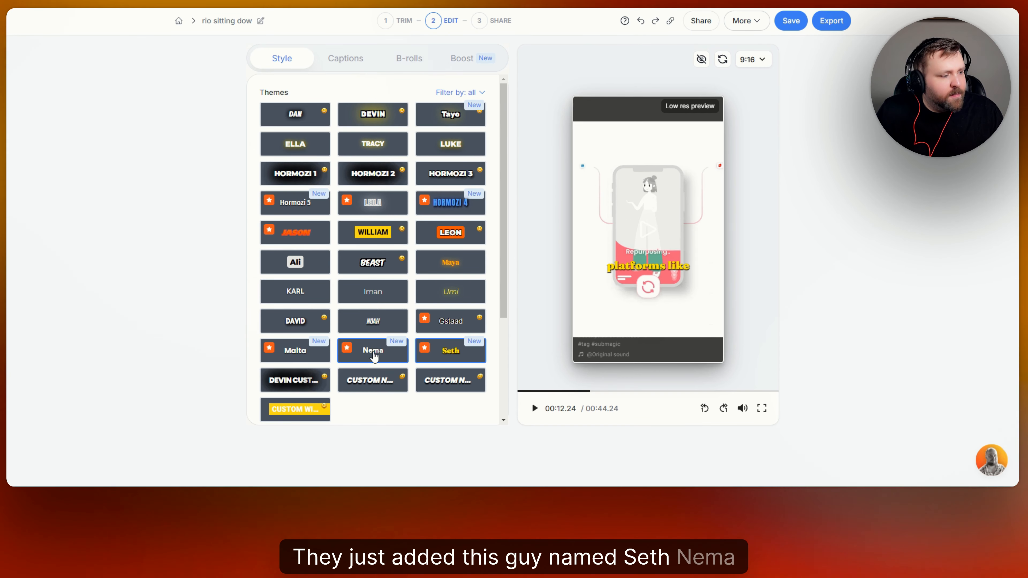
click(295, 352)
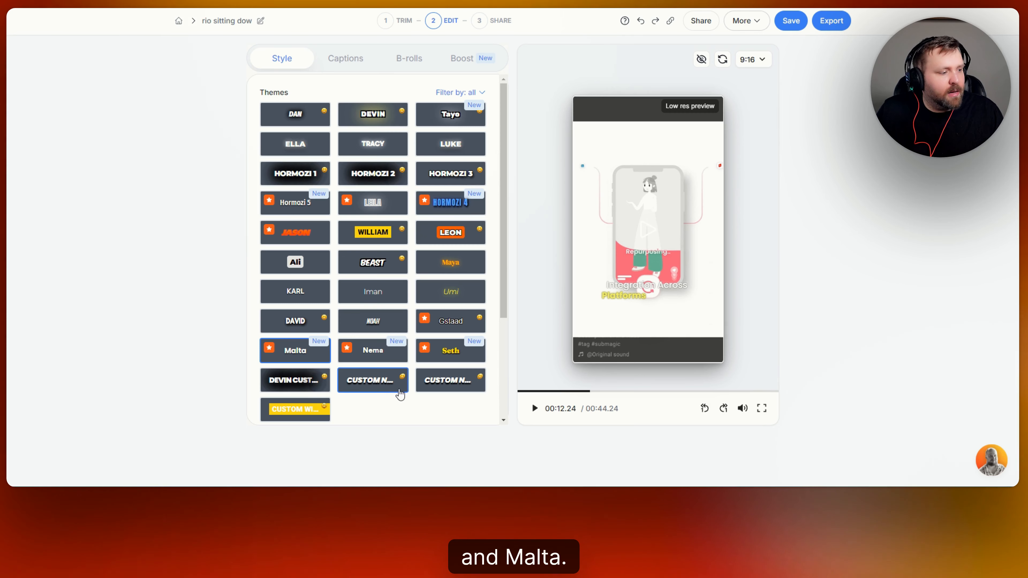
scroll(441, 261, down, 4)
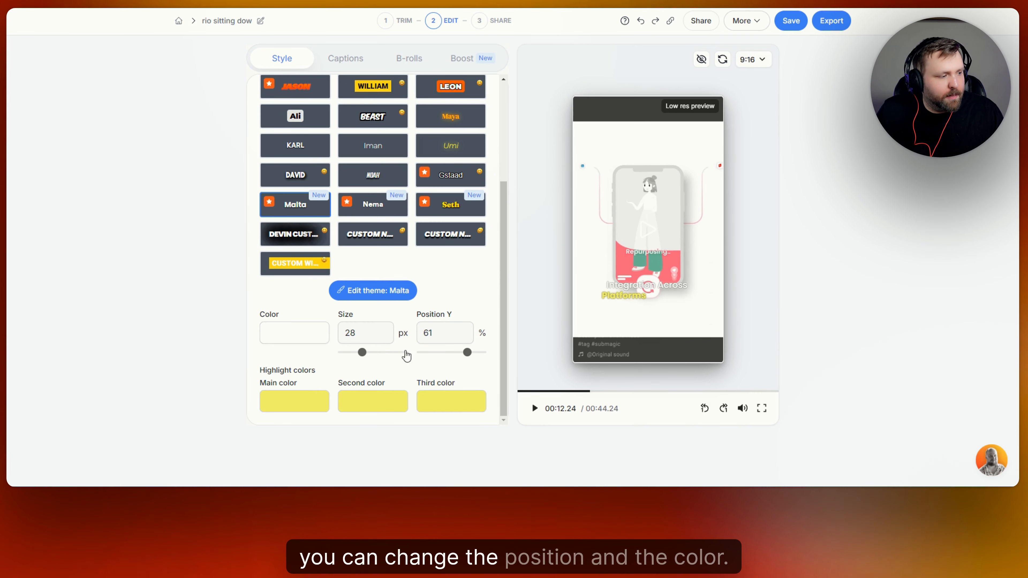
click(313, 345)
click(436, 274)
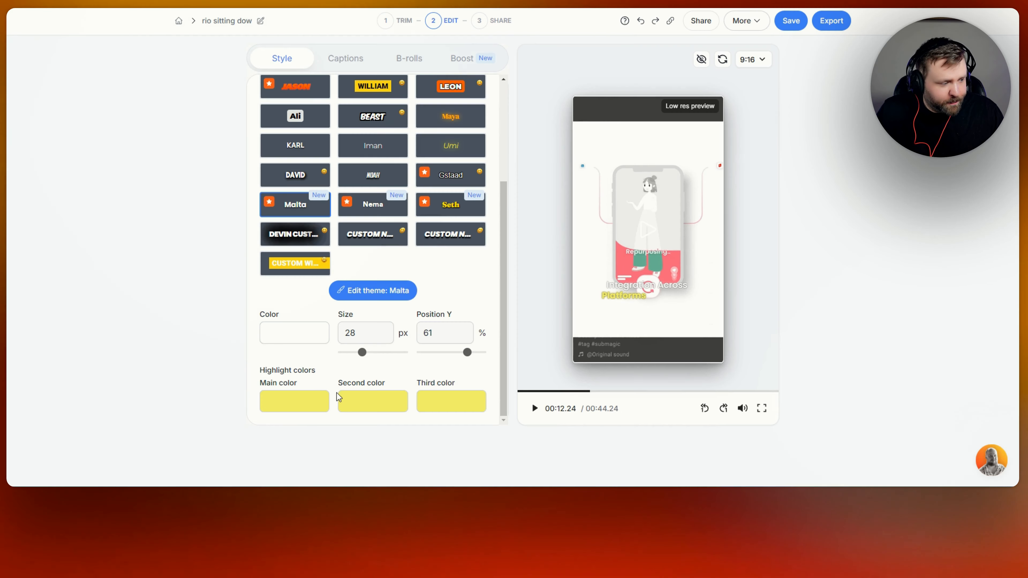
- Try the Leon caption theme with its main highlight color set to blue 5588FF
scroll(313, 384, up, 3)
click(450, 192)
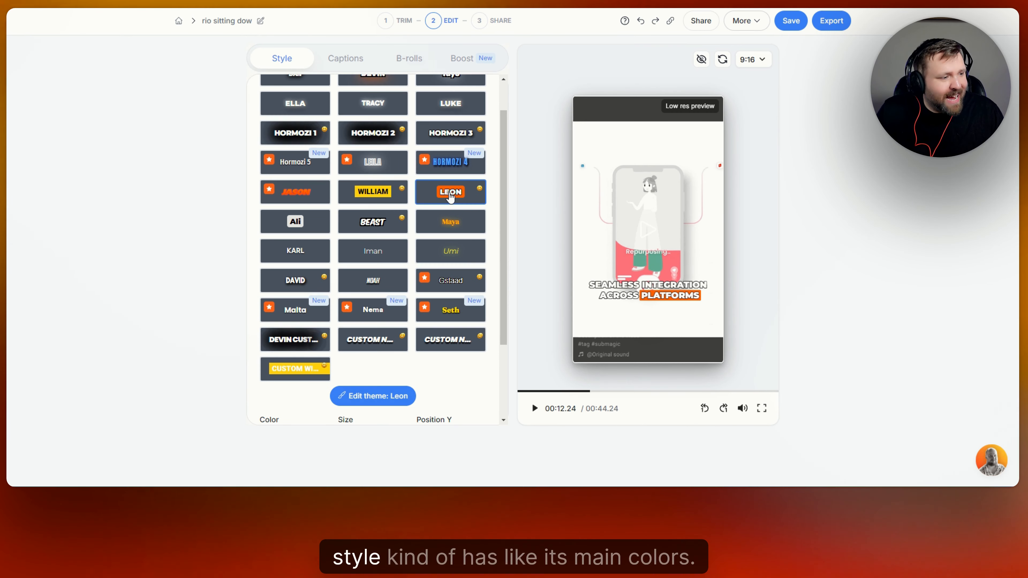
scroll(448, 311, down, 2)
scroll(286, 400, down, 1)
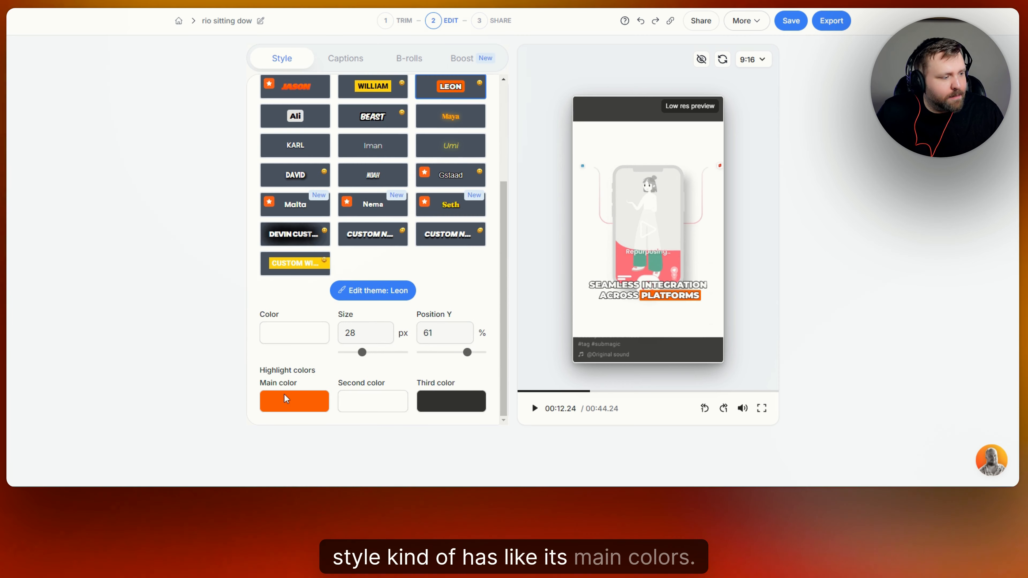
click(321, 408)
click(528, 226)
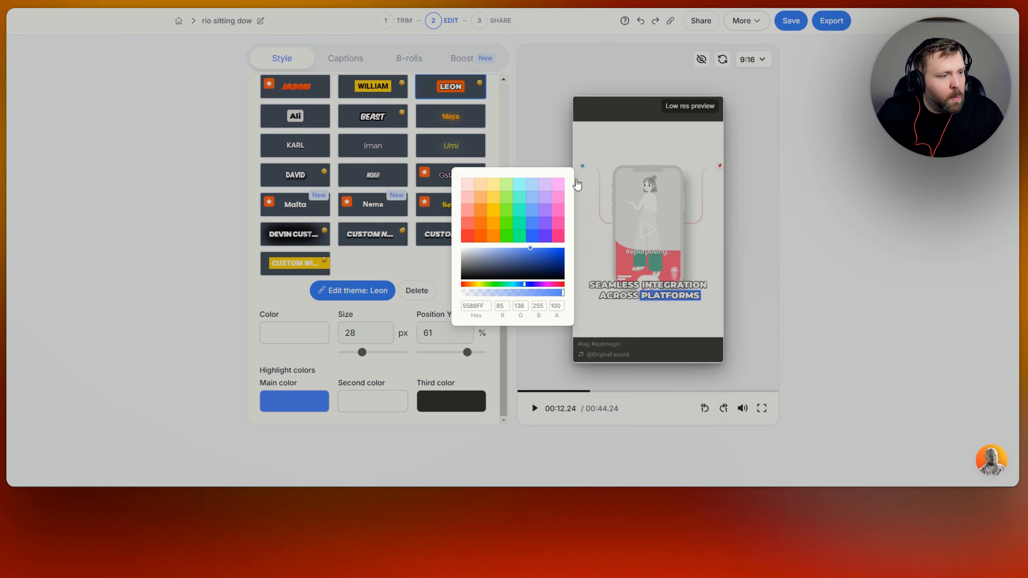
click(411, 259)
scroll(410, 255, up, 5)
scroll(432, 366, down, 5)
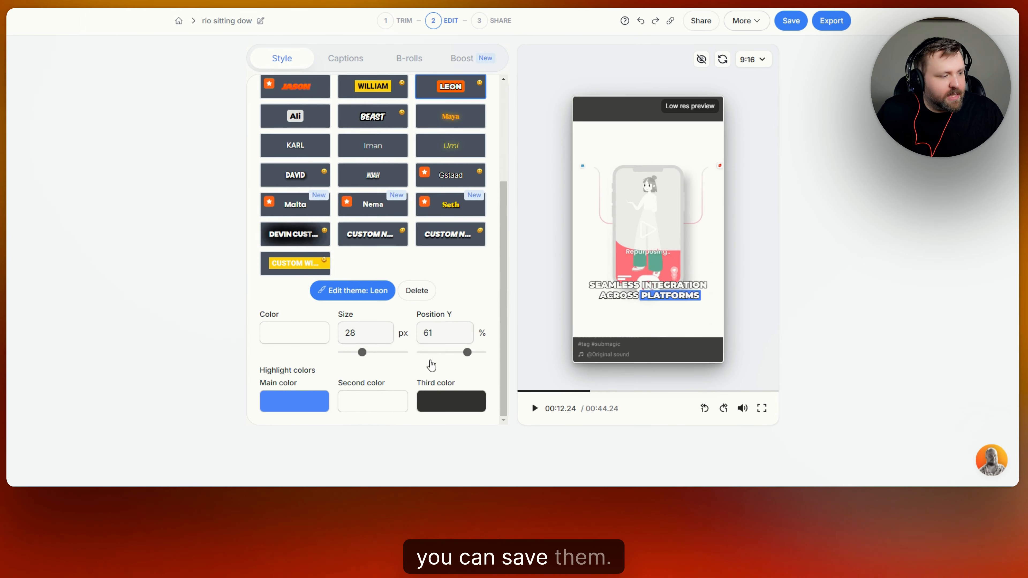
scroll(462, 291, up, 4)
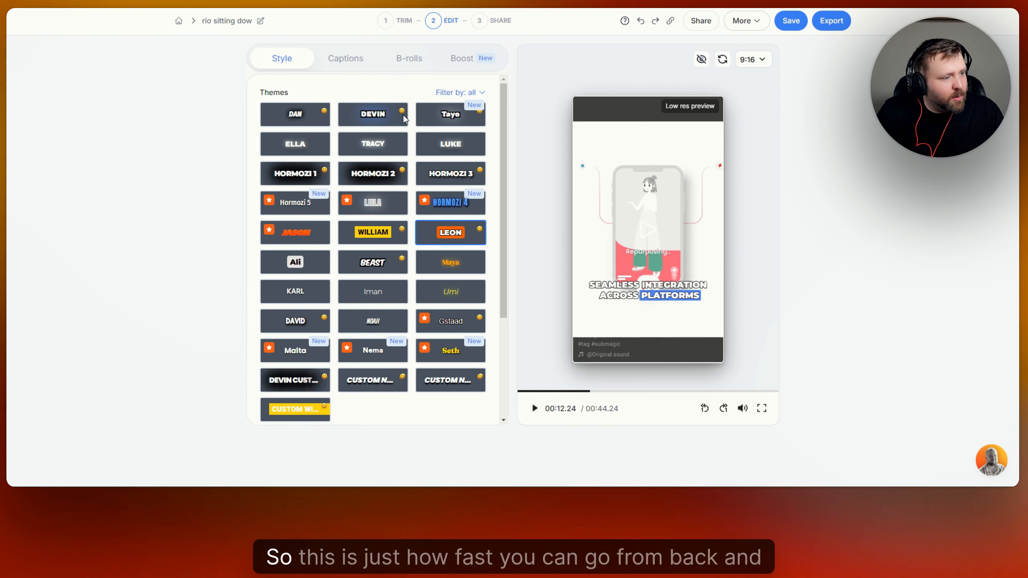
- Apply the William caption theme and play a short part of the video to preview it
click(382, 233)
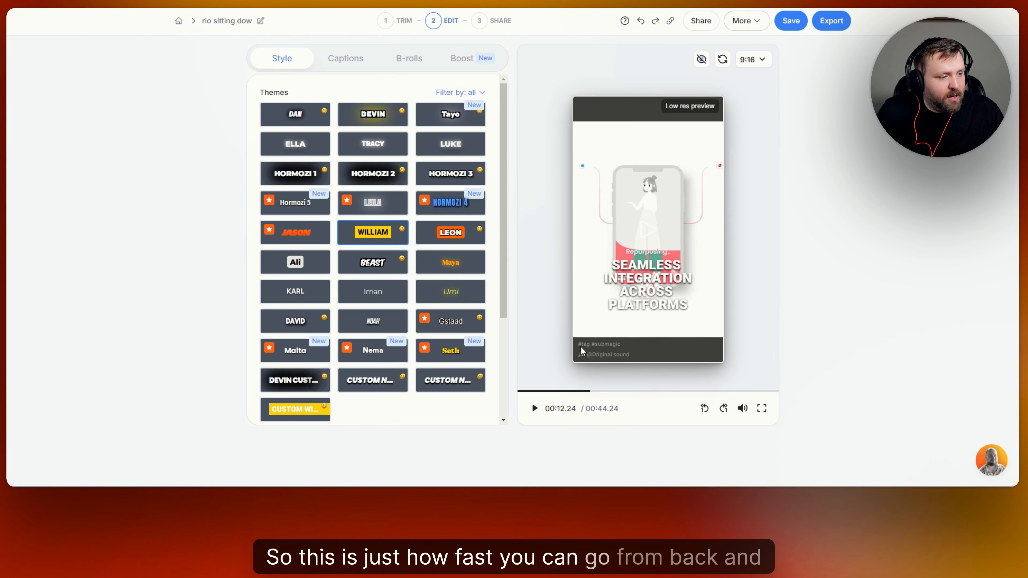
click(533, 412)
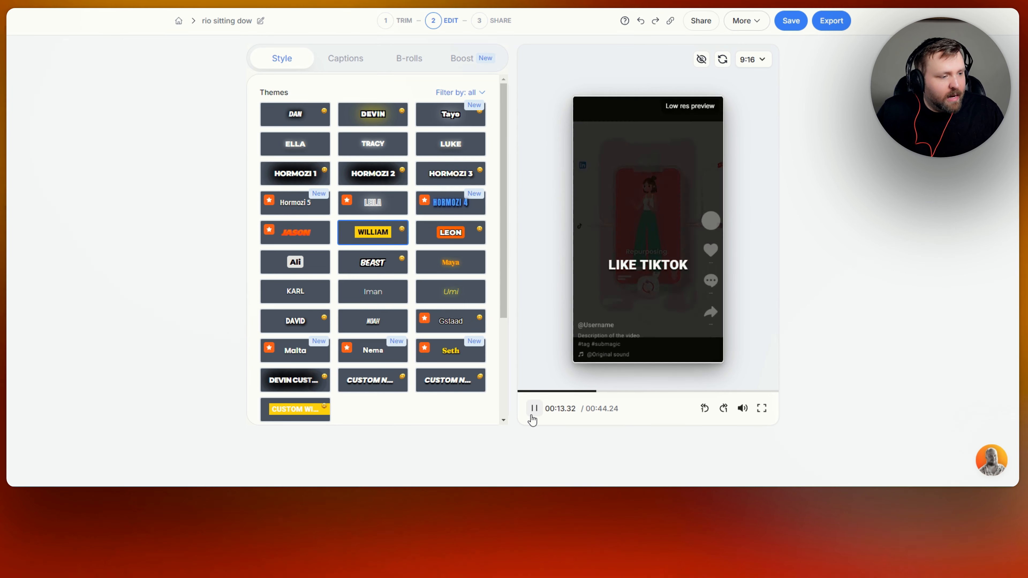
click(533, 413)
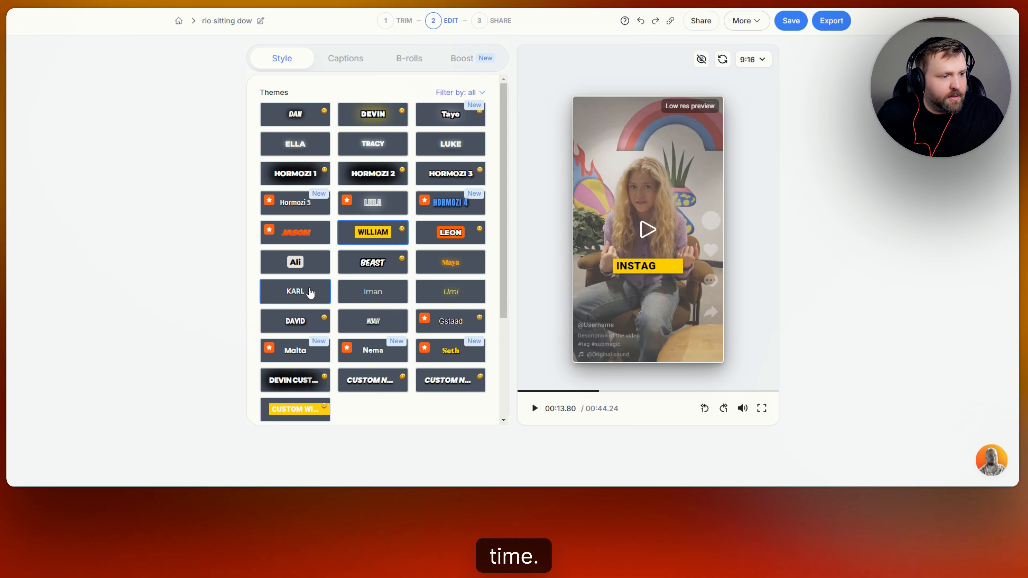
scroll(372, 304, down, 4)
scroll(372, 304, up, 4)
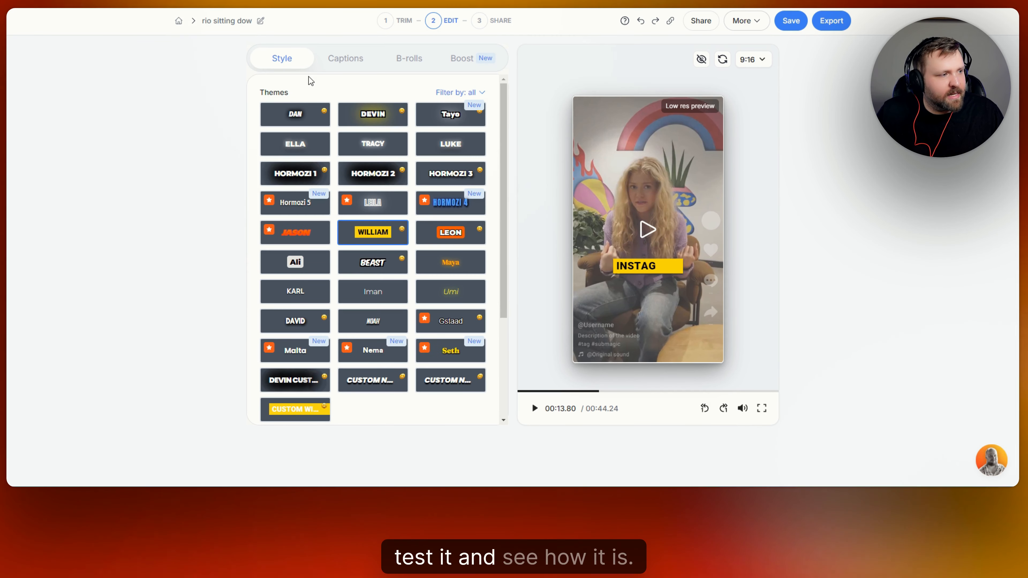
- Open the caption list and examine the word editing options for "Introducing" in the 4.05 - 6.39 caption
click(356, 63)
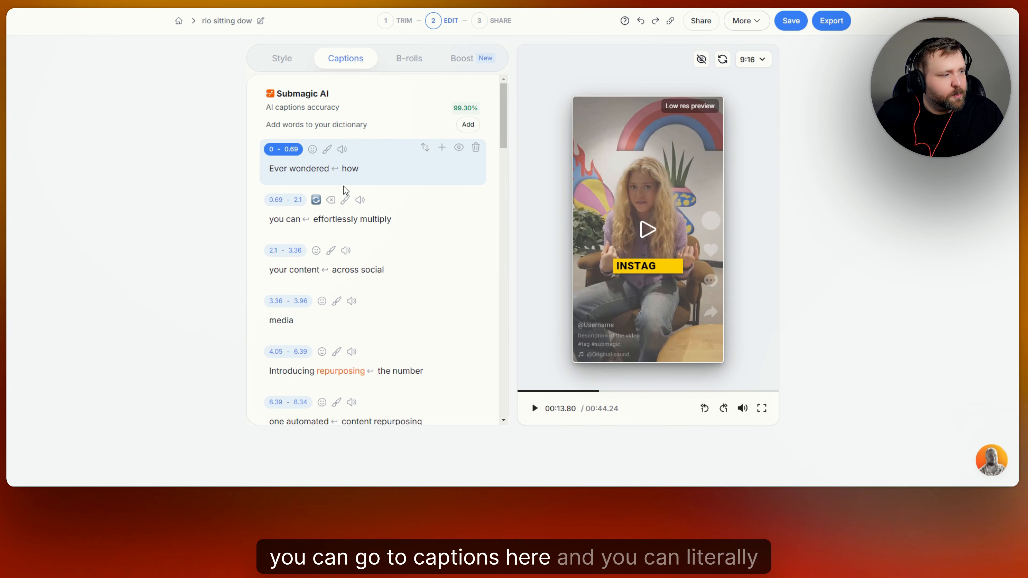
scroll(333, 200, down, 6)
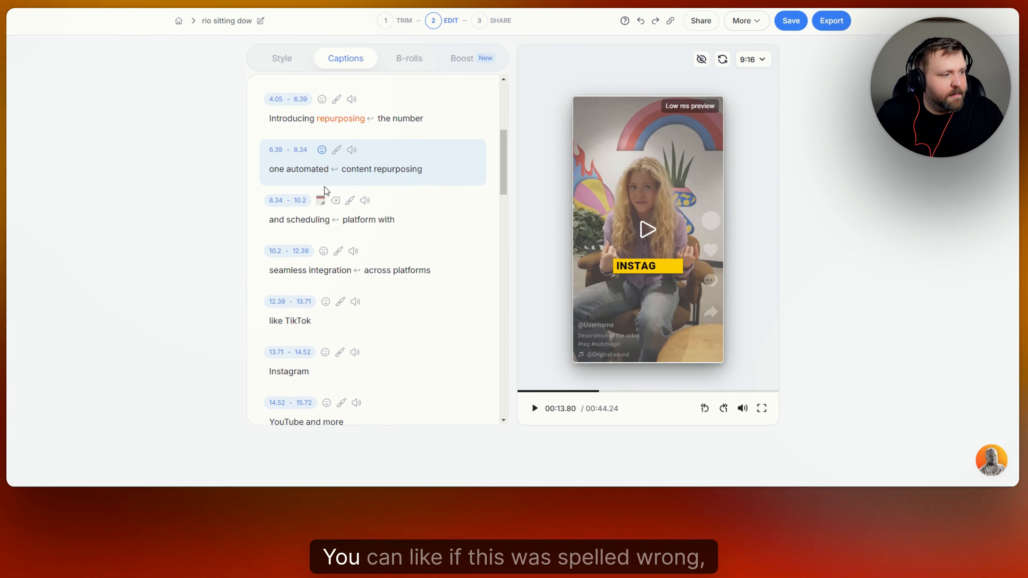
scroll(324, 154, up, 1)
click(301, 162)
scroll(316, 183, up, 1)
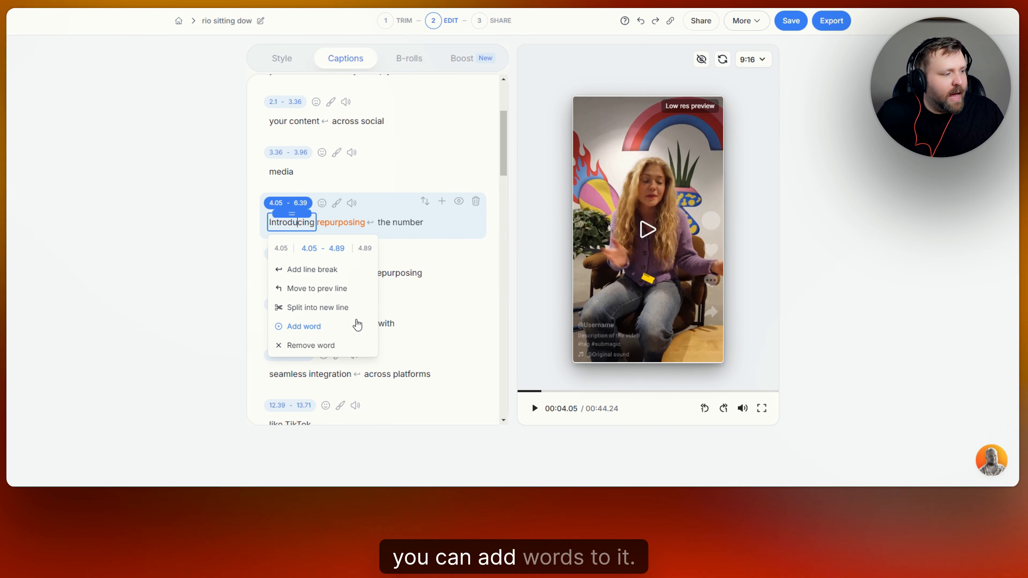
click(497, 149)
scroll(466, 162, up, 3)
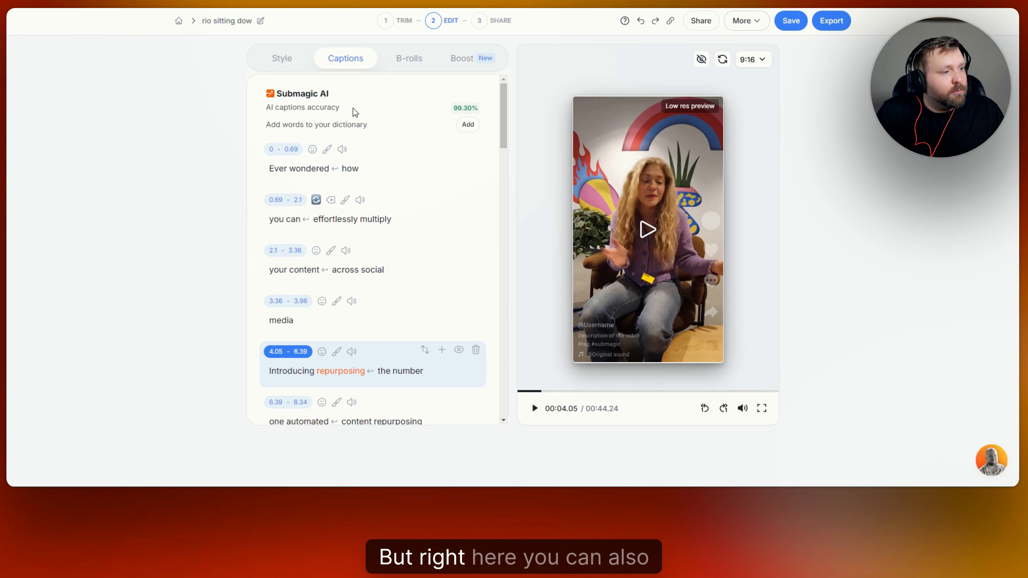
- Look at the emoji choices and the sound effects available for the first caption, "Ever wondered how"
click(312, 149)
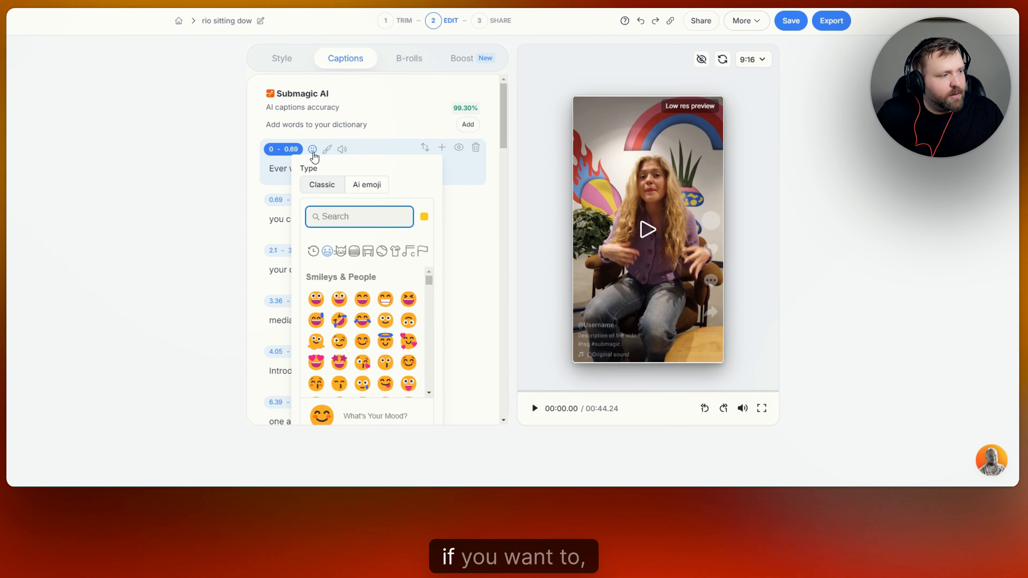
click(342, 150)
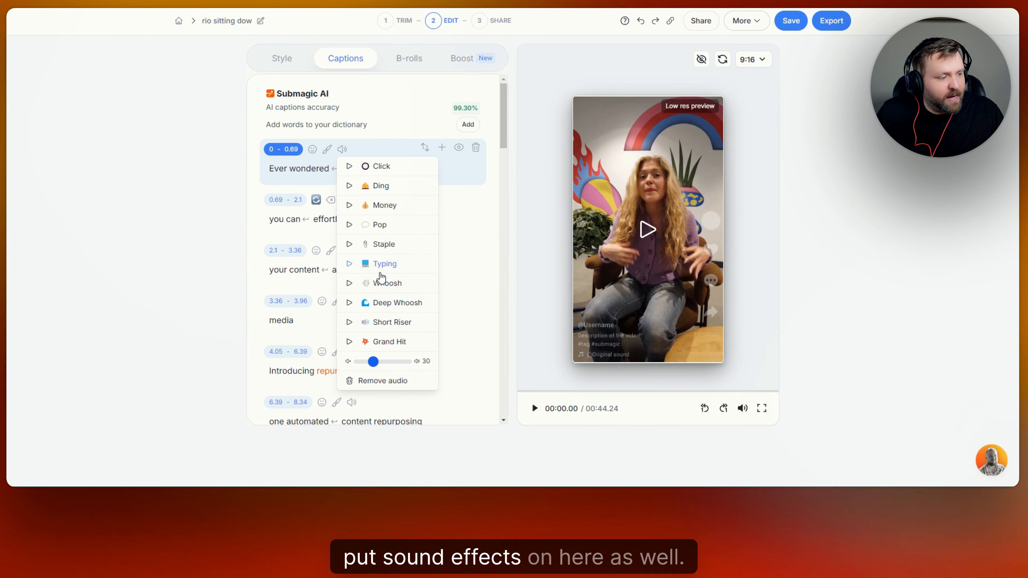
click(396, 114)
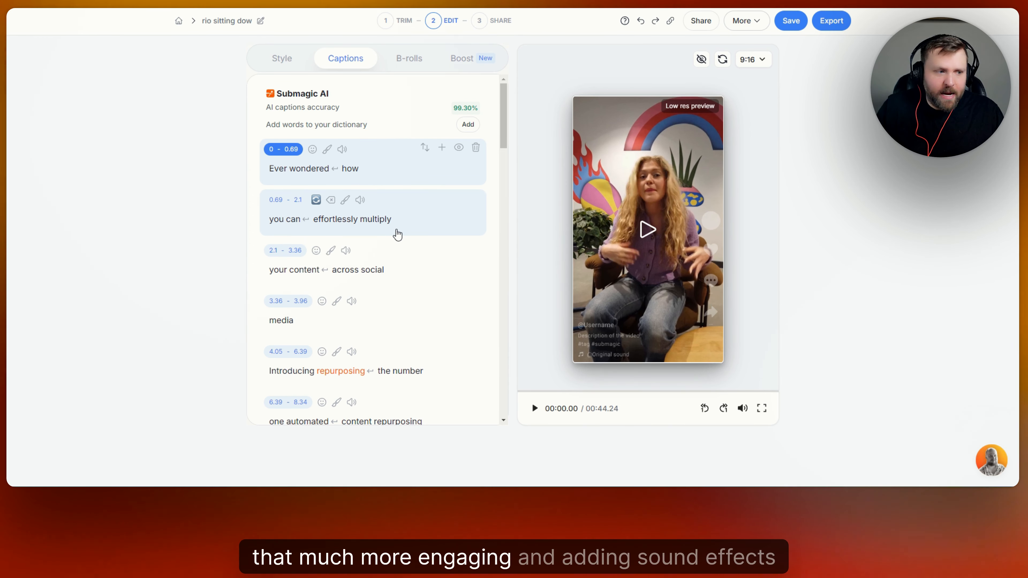
- Add a sound effect to the "Instagram" caption at 13.71 - 14.52
scroll(395, 167, down, 5)
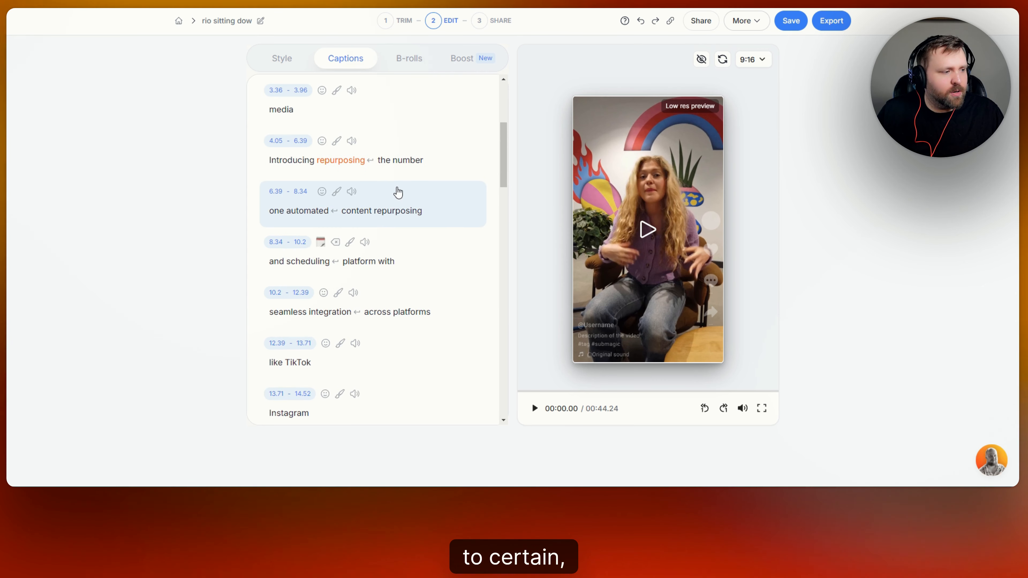
scroll(388, 230, down, 3)
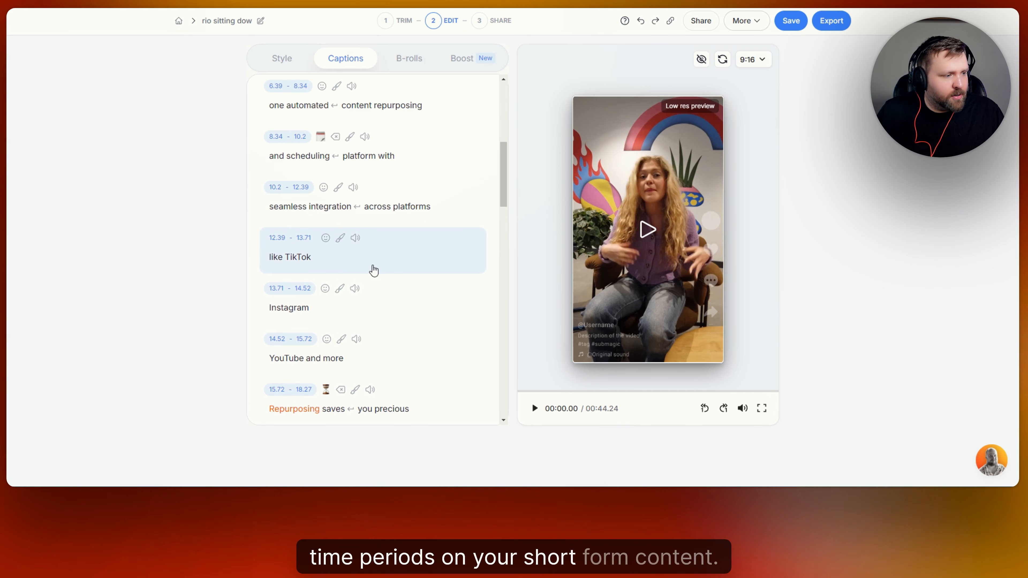
scroll(372, 271, down, 3)
scroll(383, 252, up, 1)
click(356, 255)
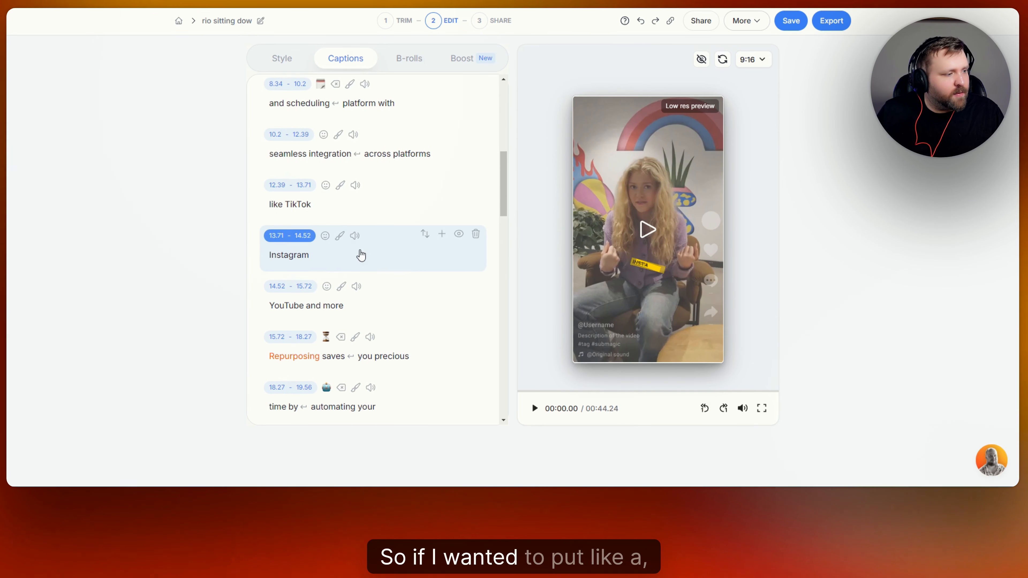
click(355, 237)
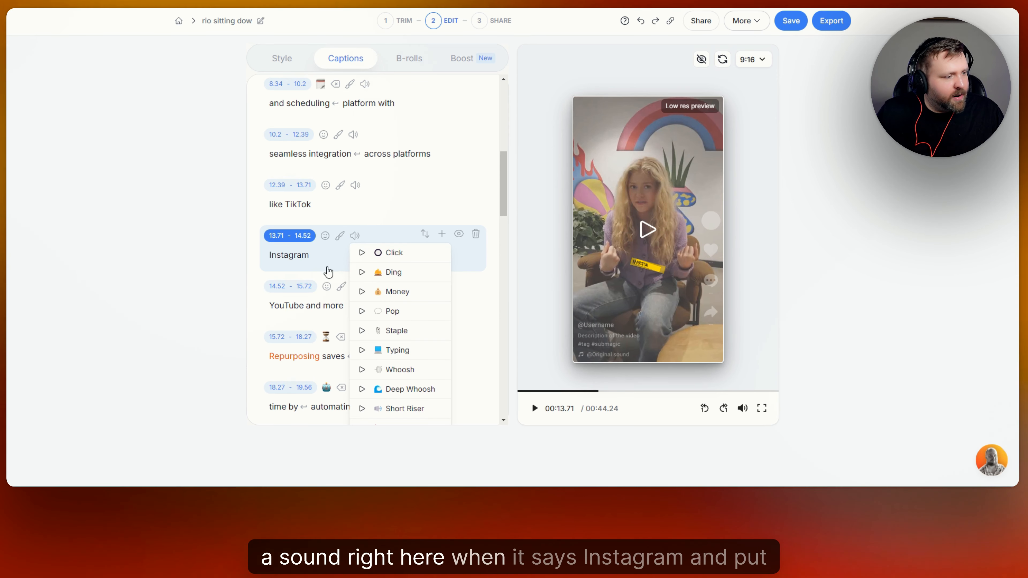
click(399, 282)
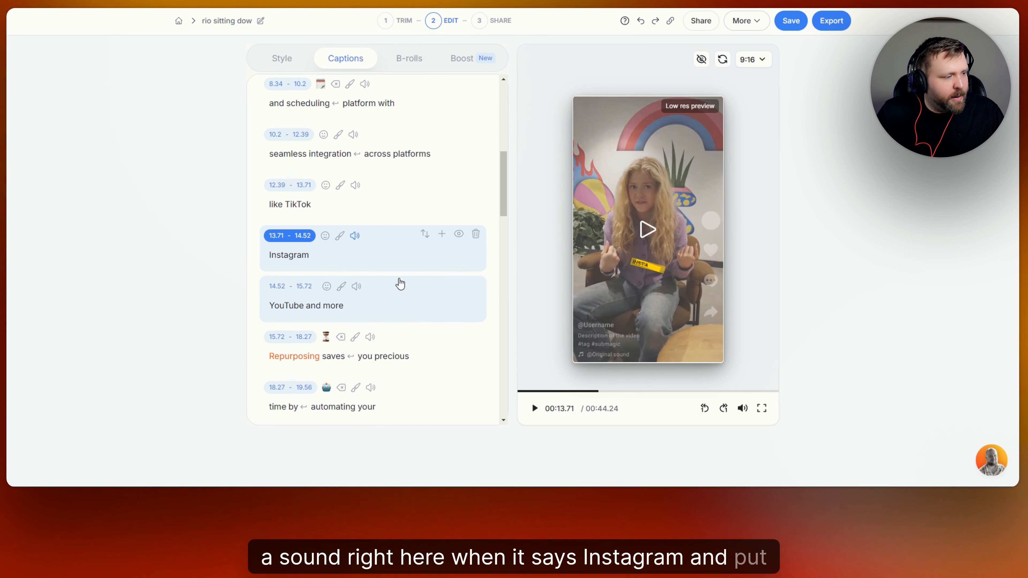
- Check the sound effect assigned to the "Instagram" caption and play that part of the video to hear it
click(355, 236)
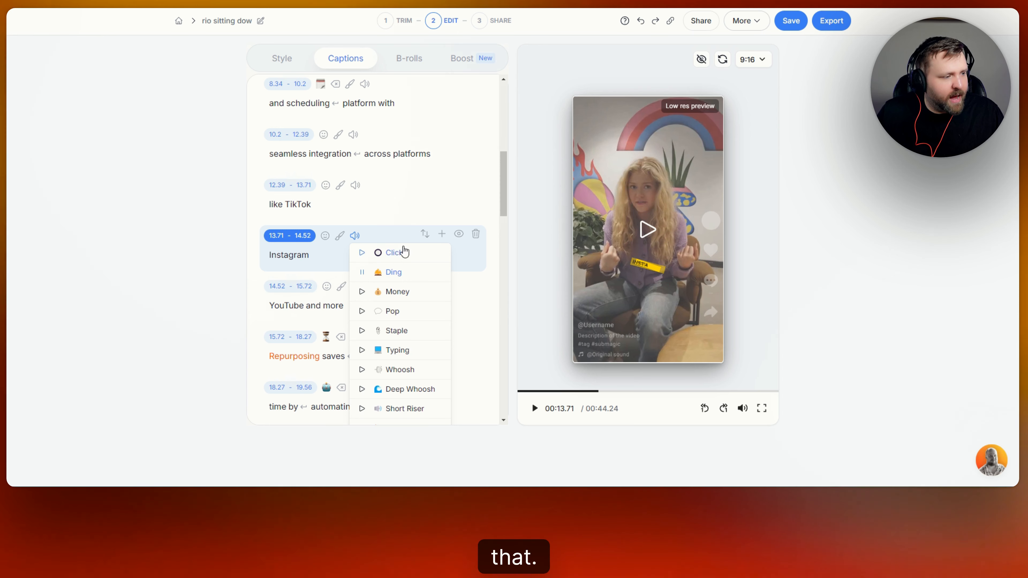
click(394, 238)
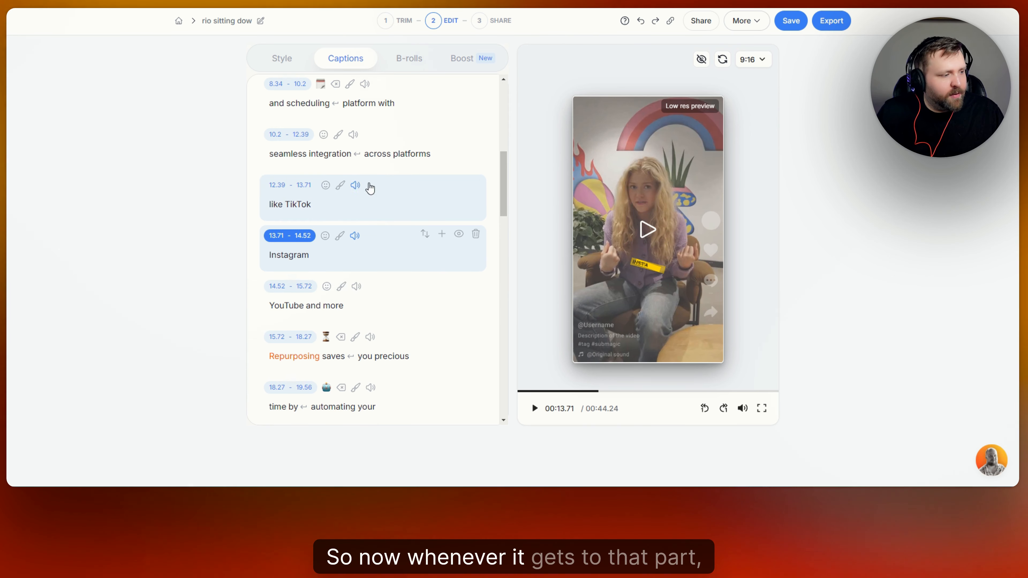
click(535, 409)
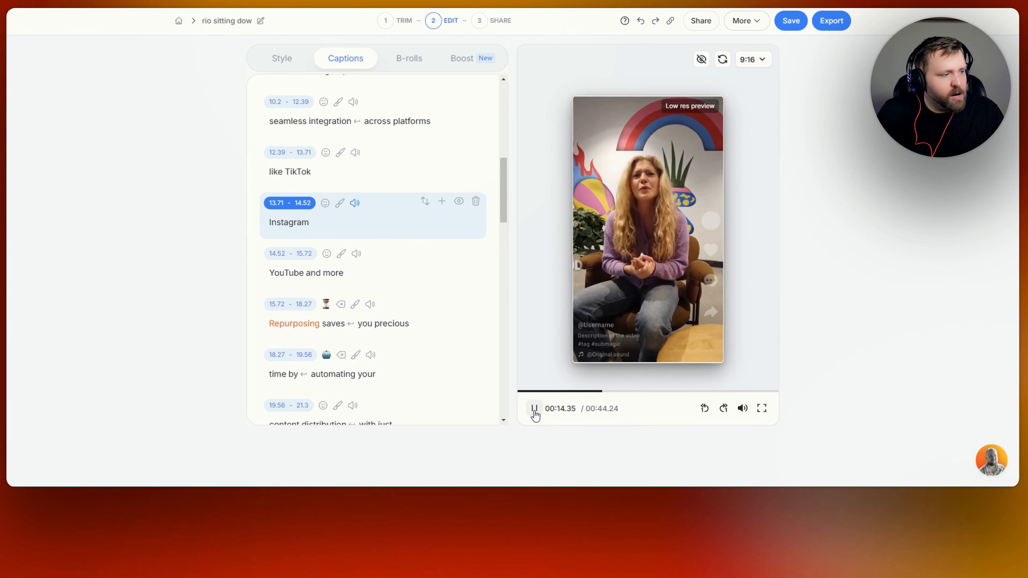
click(535, 409)
- Add the Money sound effect to the final caption, "out for free" at 43.23 - 43.95, and play it back
scroll(414, 256, down, 20)
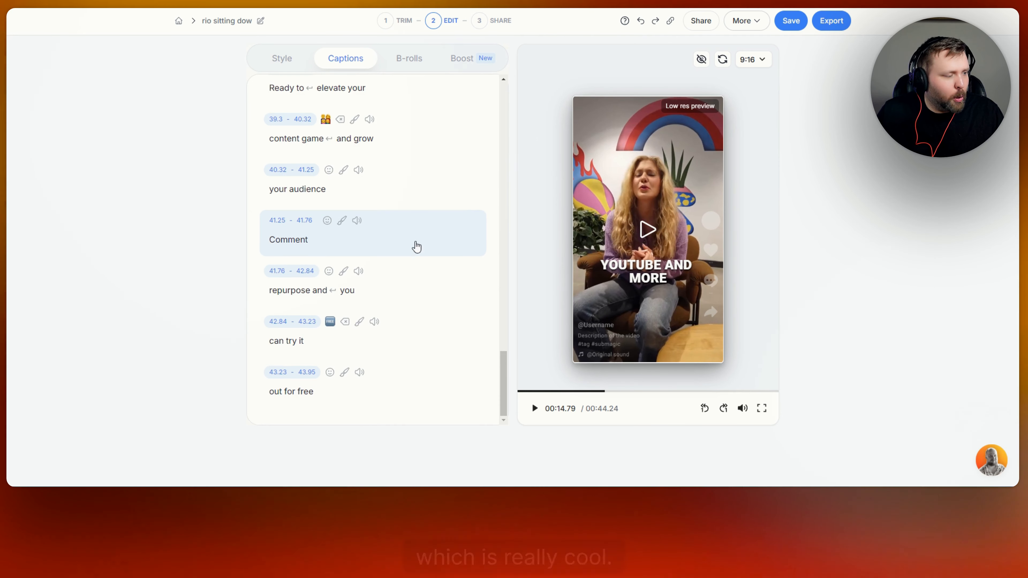
click(360, 373)
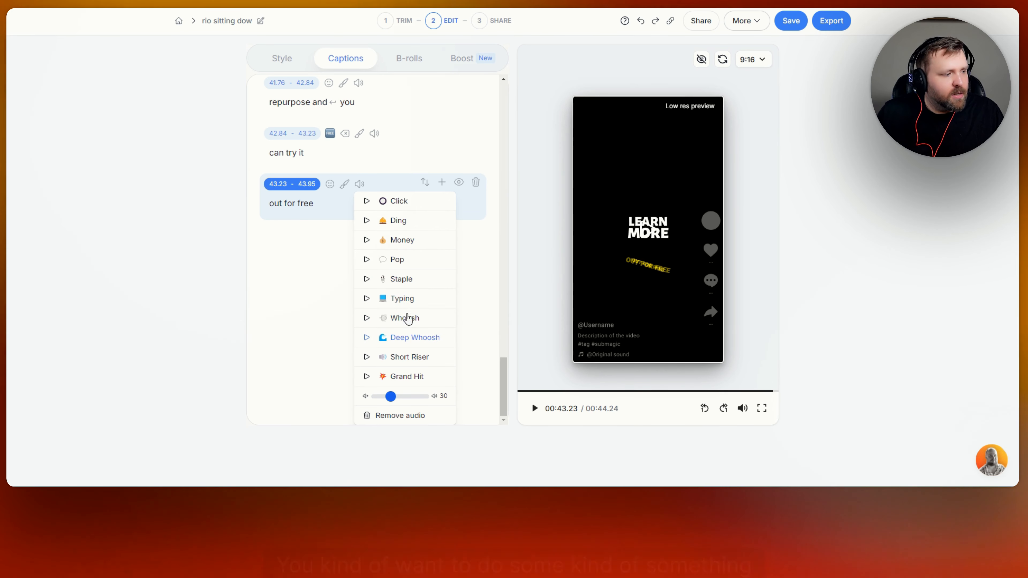
click(405, 241)
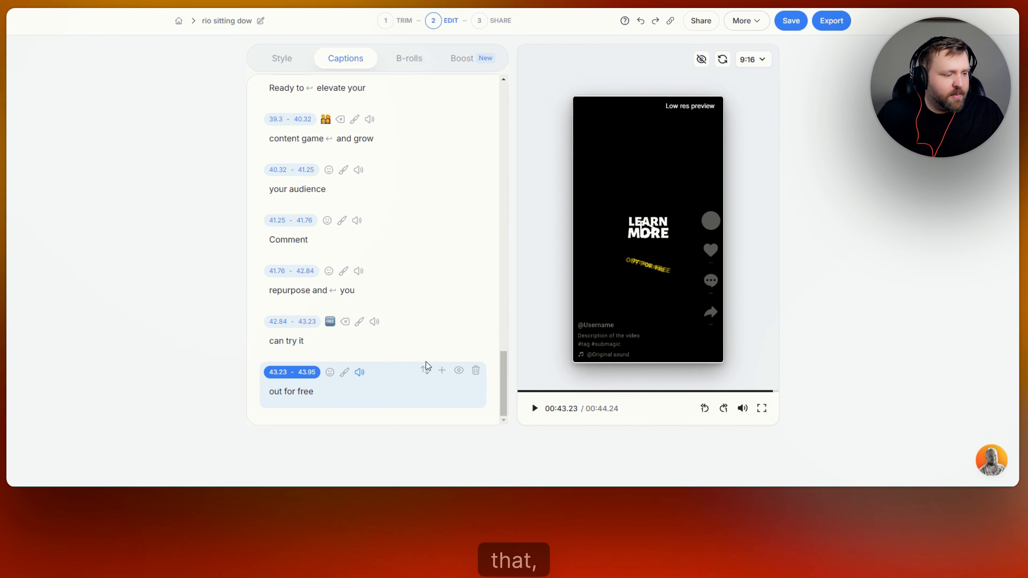
click(535, 408)
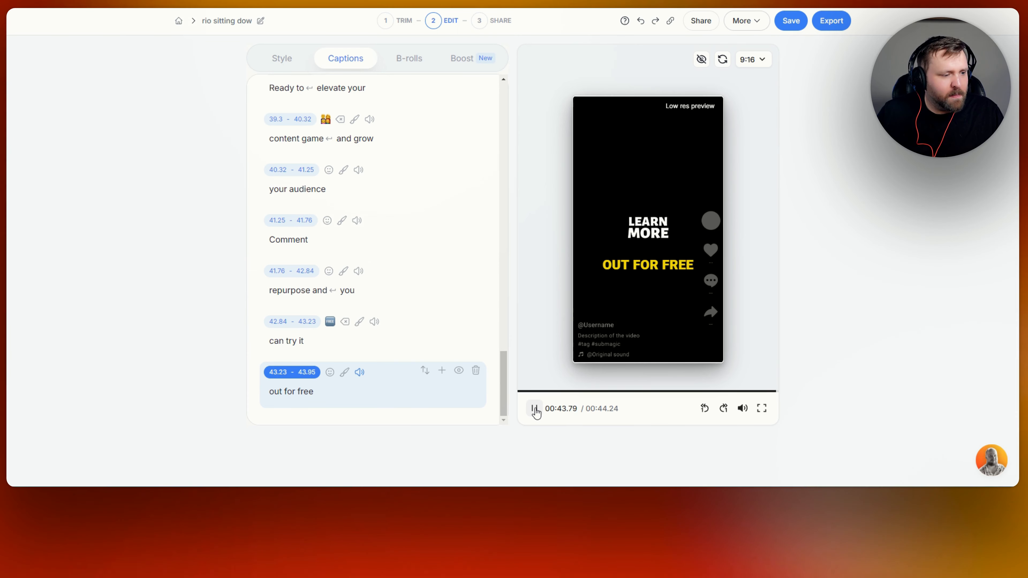
click(534, 409)
click(526, 410)
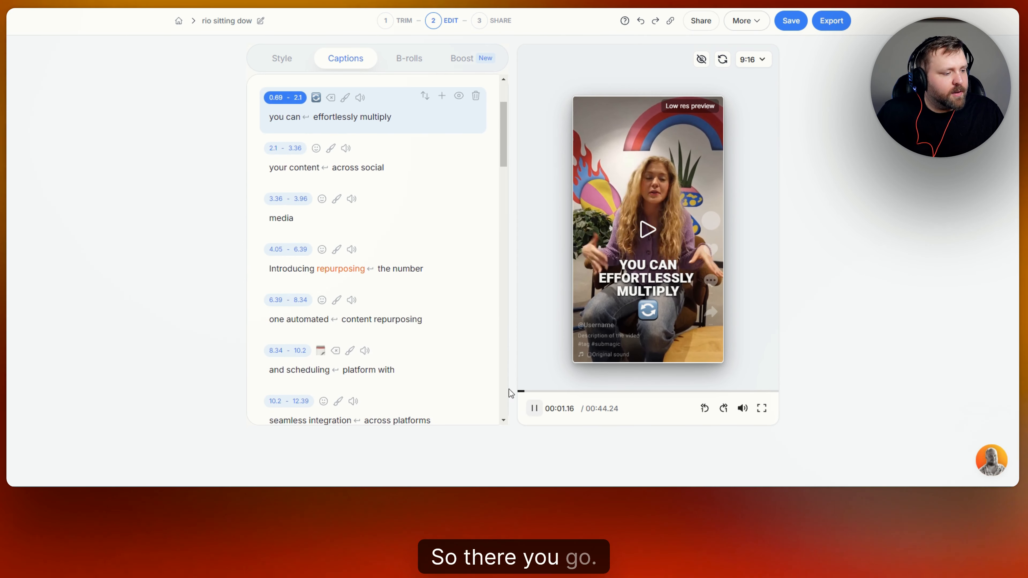
- Open the B-roll settings and generate B-rolls automatically with Magic B-rolls
scroll(443, 294, up, 3)
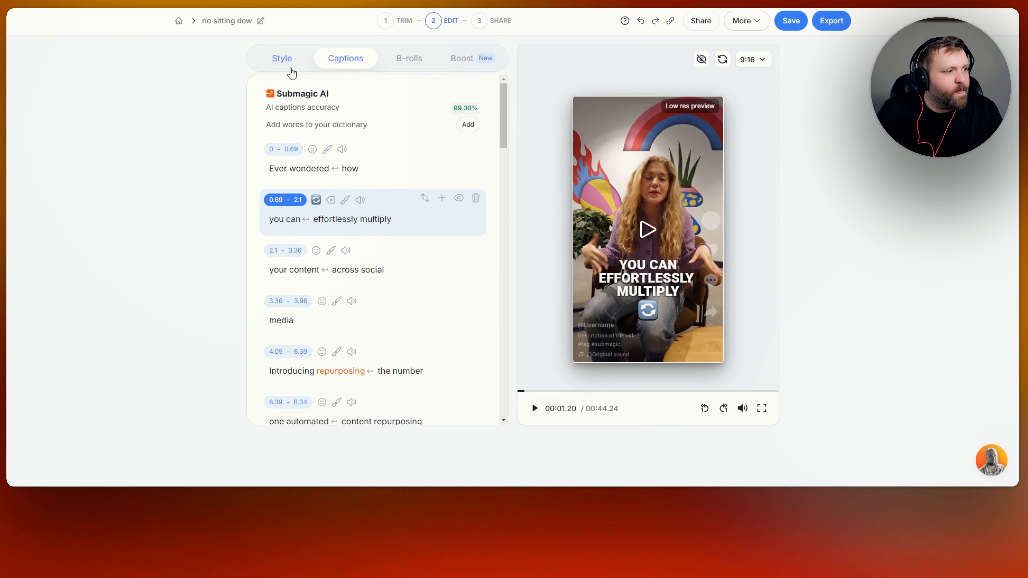
click(413, 62)
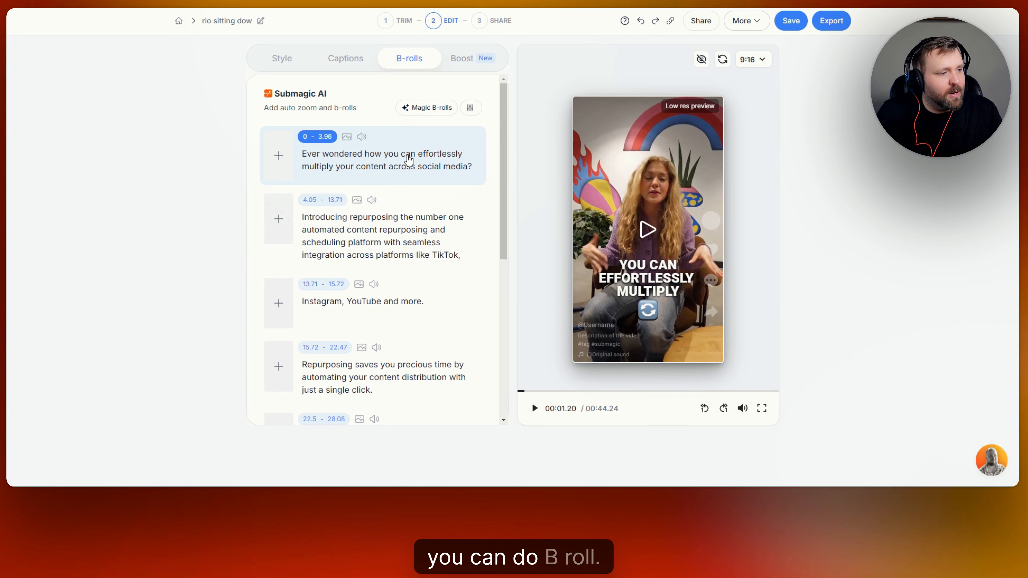
scroll(409, 160, down, 8)
scroll(421, 178, up, 8)
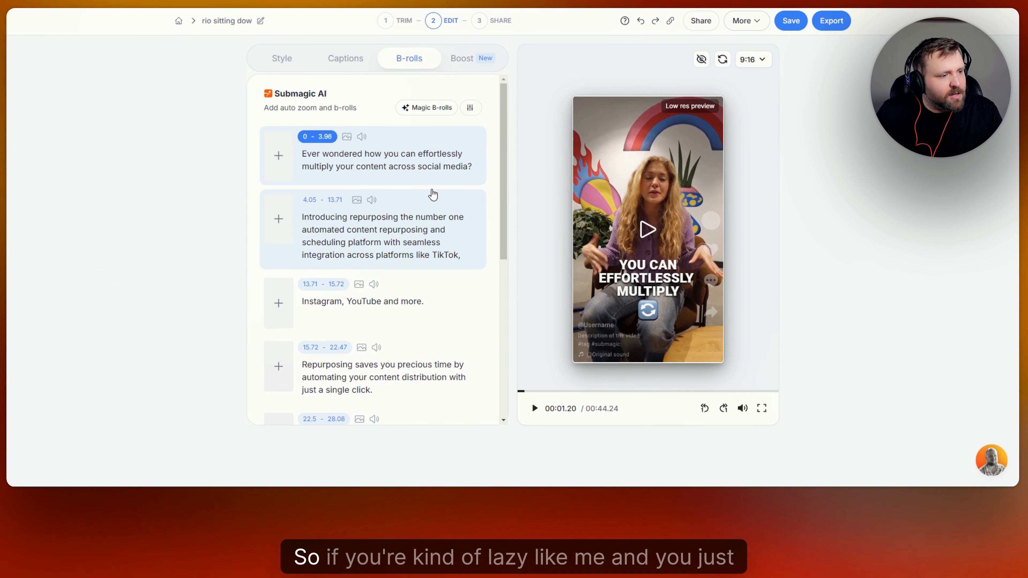
click(436, 110)
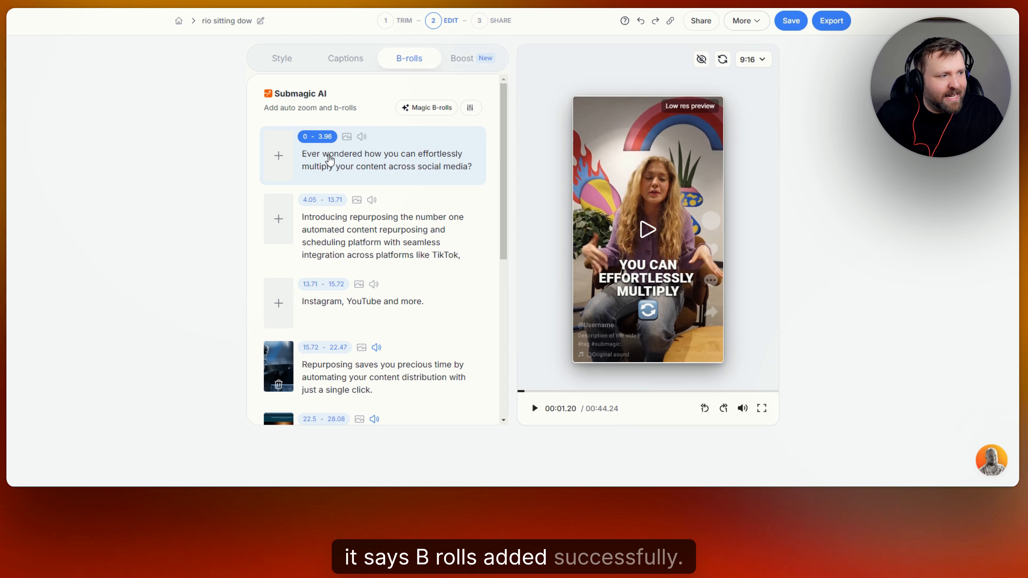
- Preview the generated B-roll on the 15.72 - 22.47 segment, "Repurposing saves you precious time"
scroll(308, 219, down, 5)
click(278, 210)
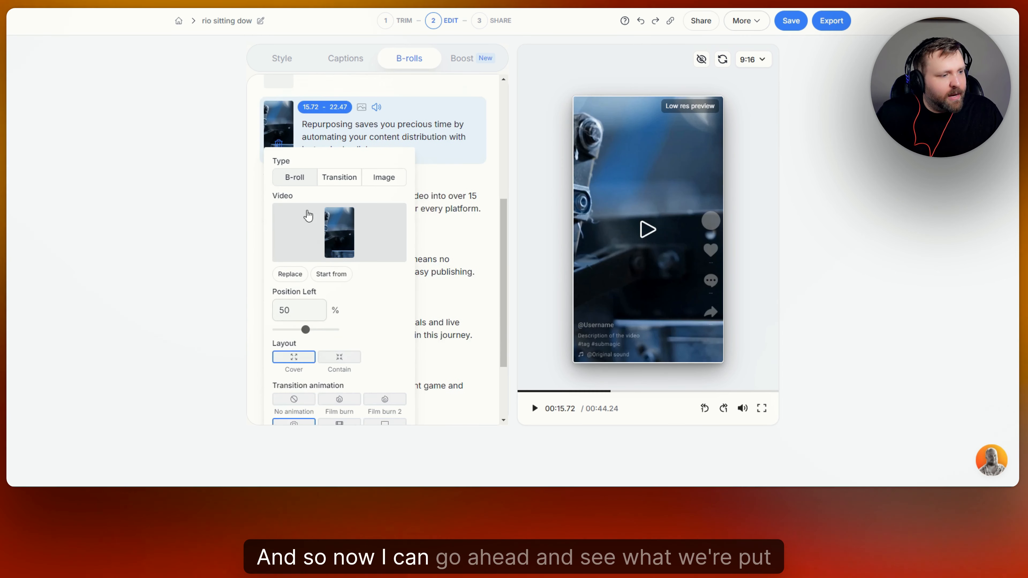
click(636, 233)
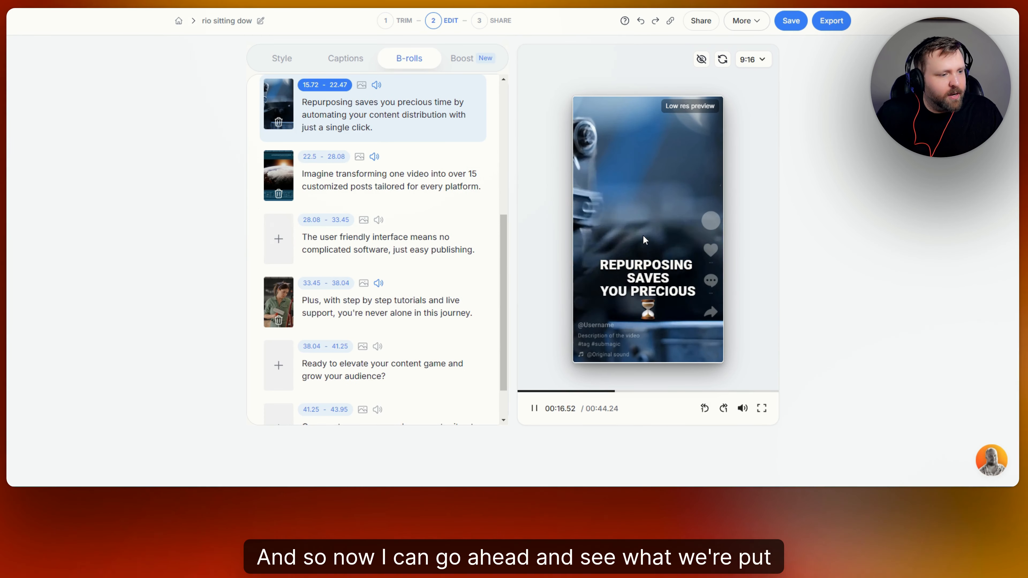
click(535, 410)
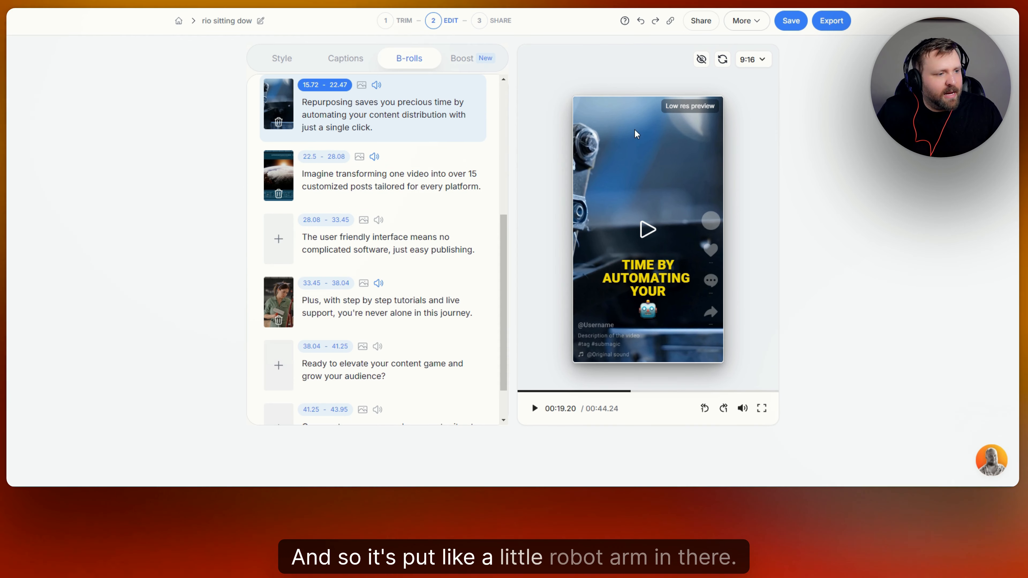
- Preview the generated B-roll on the 22.5 - 28.08 segment, "Imagine transforming one video"
click(340, 175)
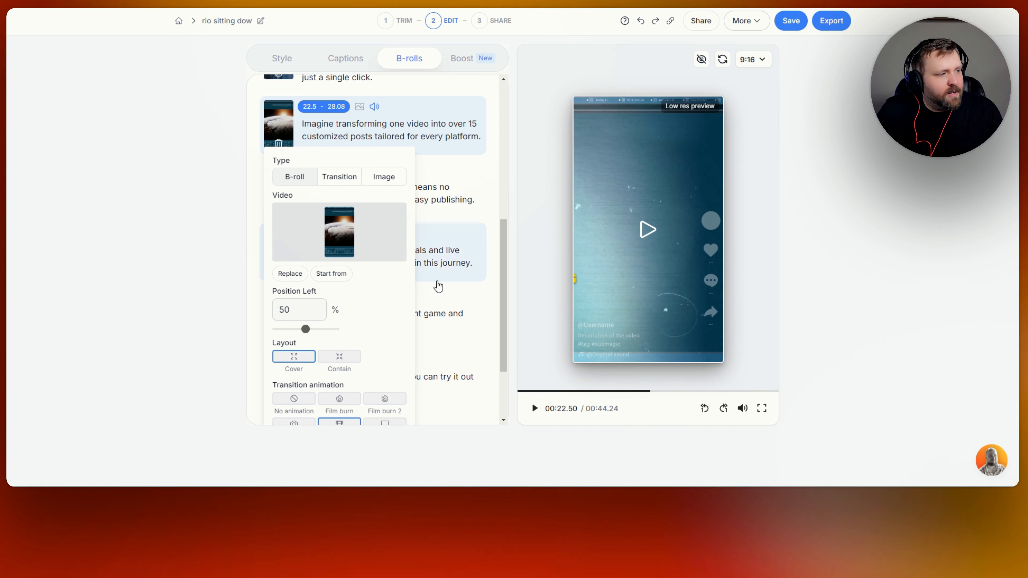
click(532, 412)
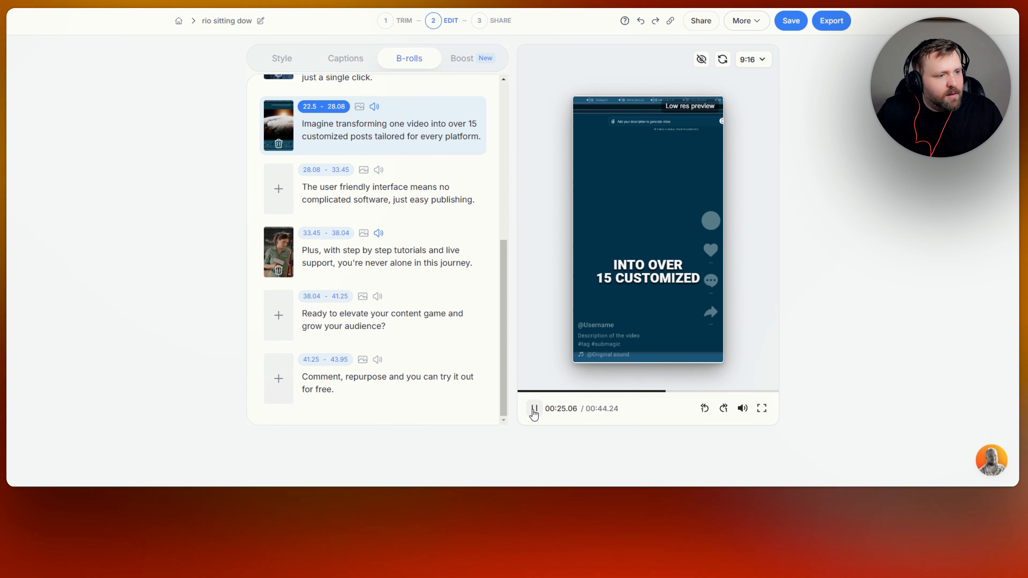
click(534, 410)
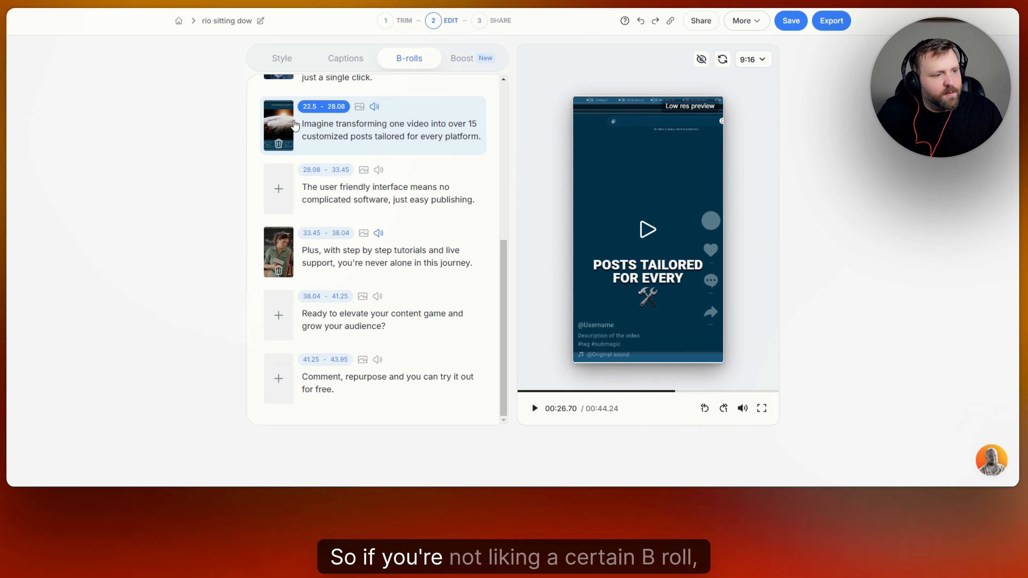
- Replace the 22.5 - 28.08 segment's B-roll with the blue laptop hologram clip from a premium video search for "automation", and preview it
click(282, 145)
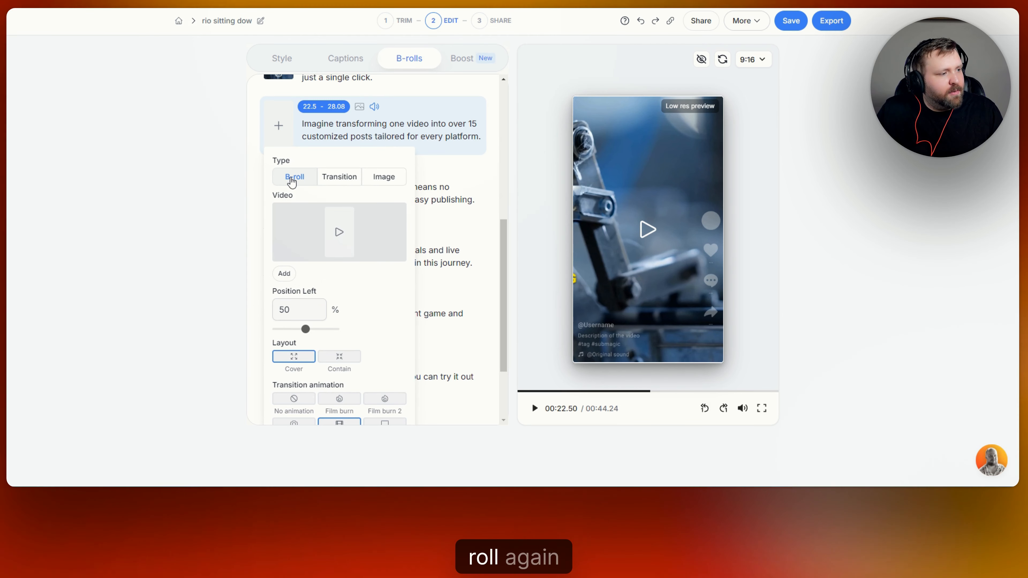
click(341, 234)
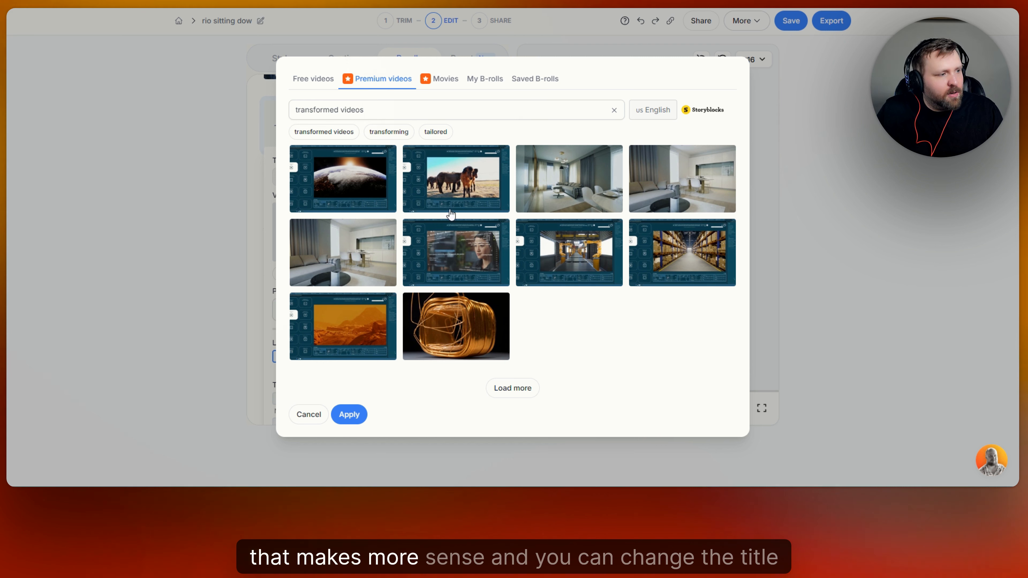
drag(382, 111, 299, 110)
key(BackSpace)
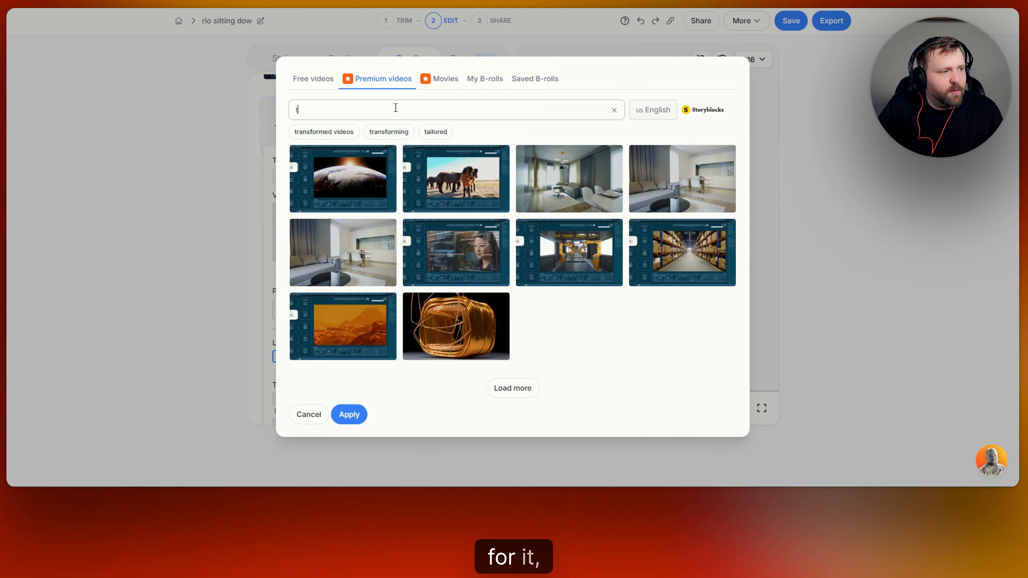
key(BackSpace)
text(automation)
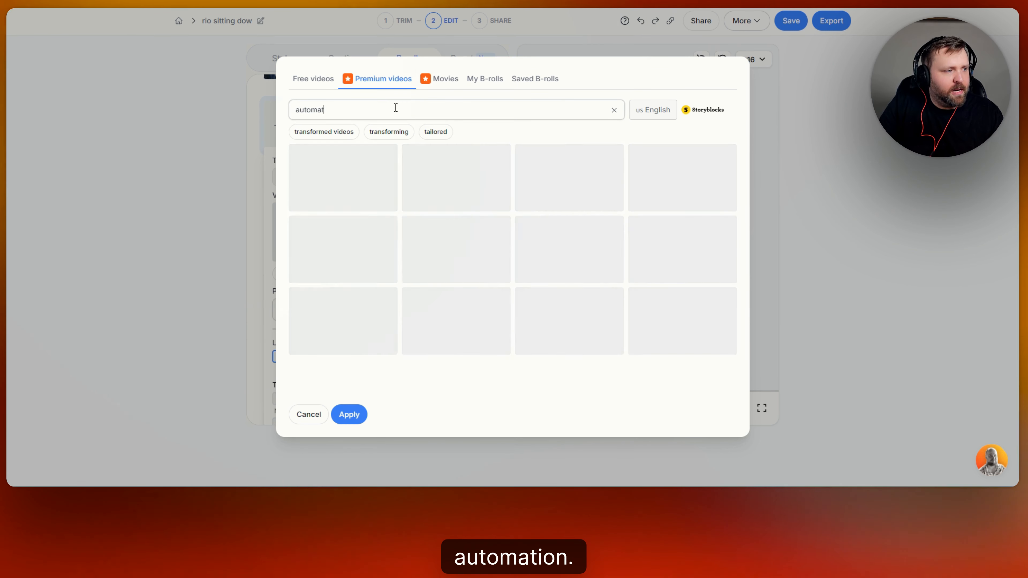
key(Return)
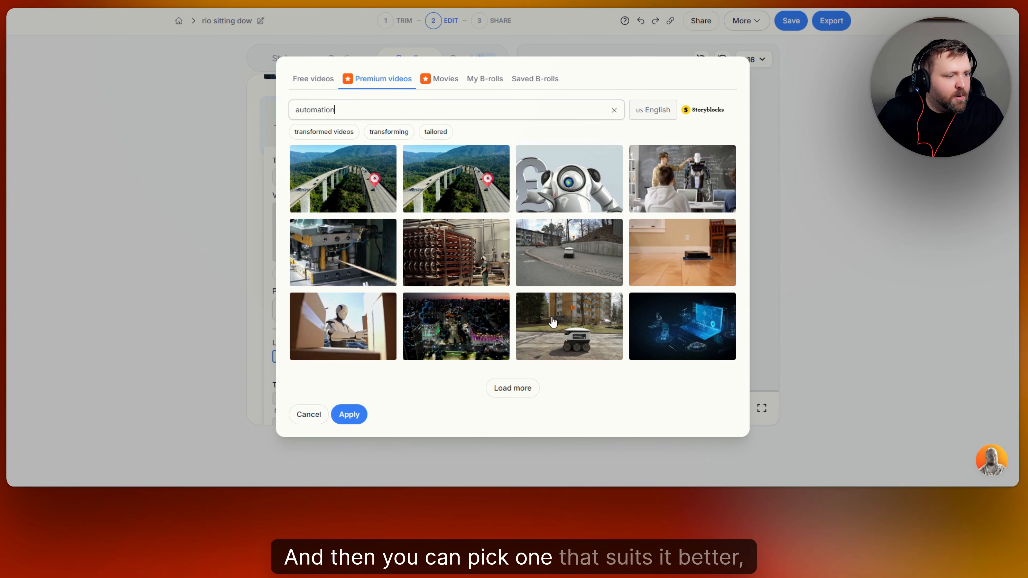
click(711, 340)
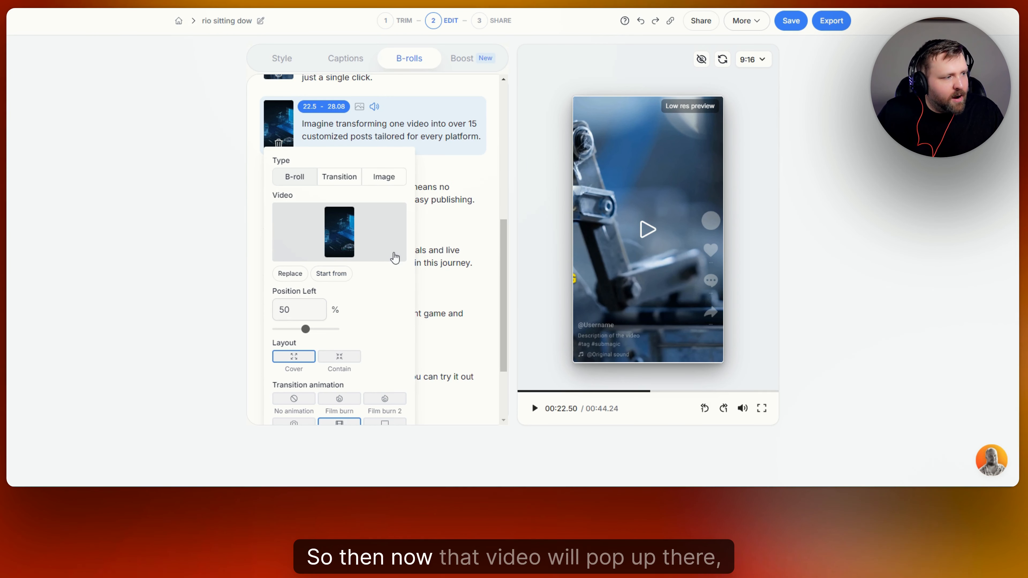
click(646, 232)
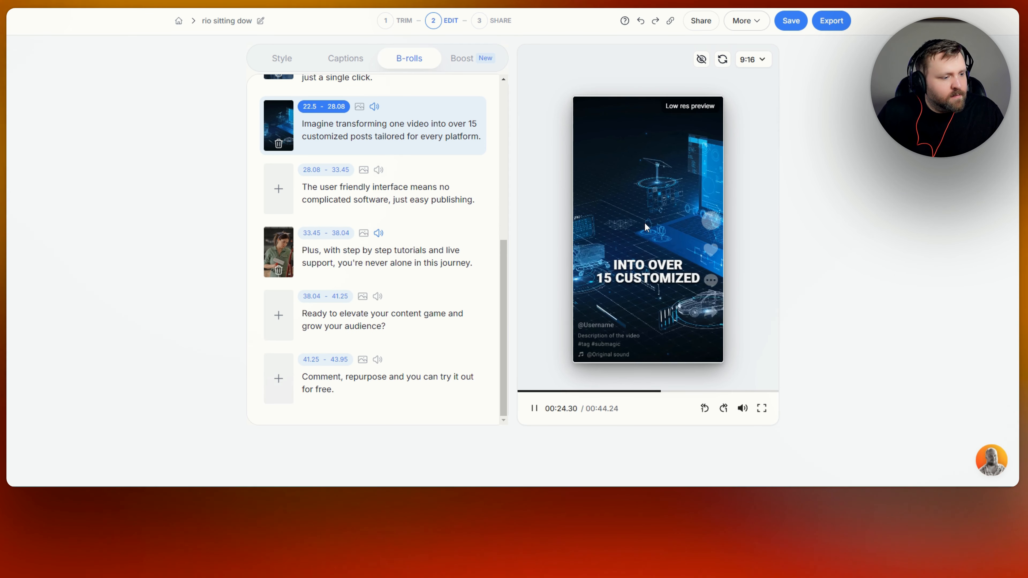
click(645, 228)
- Open the insert options for the 28.08 - 33.45 segment, review them and set the type to Transition
click(278, 200)
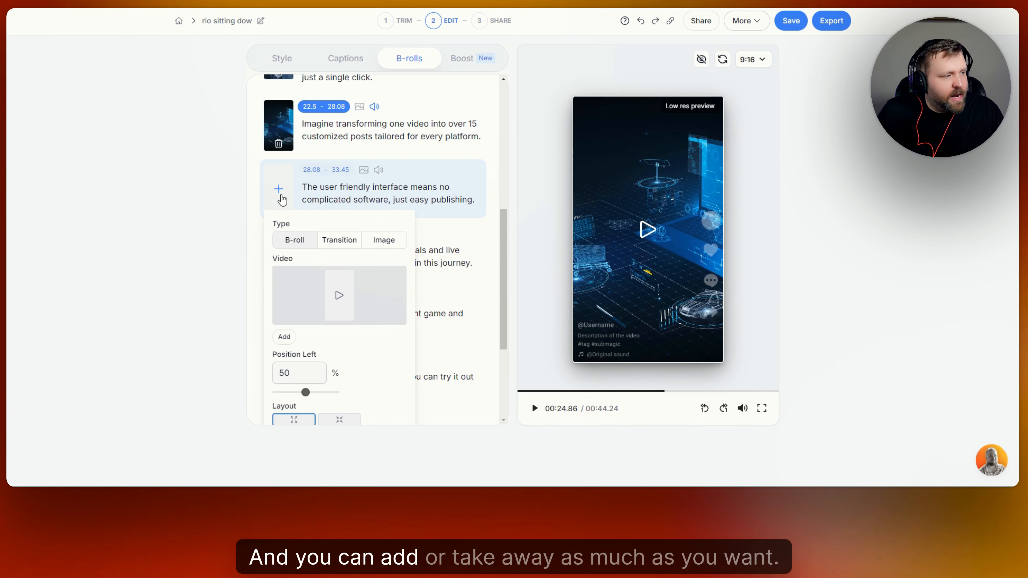
scroll(390, 223, down, 3)
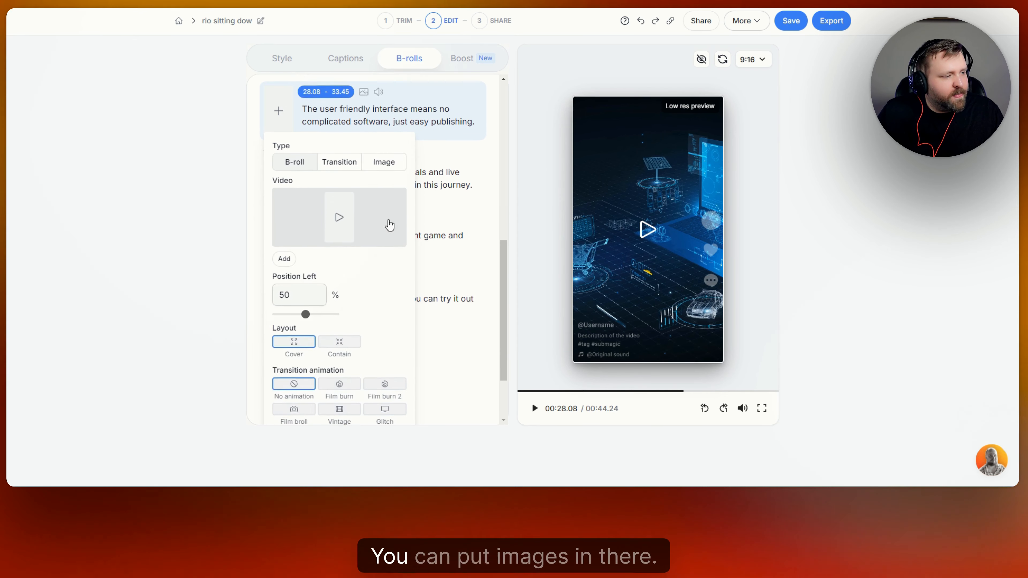
scroll(390, 152, down, 2)
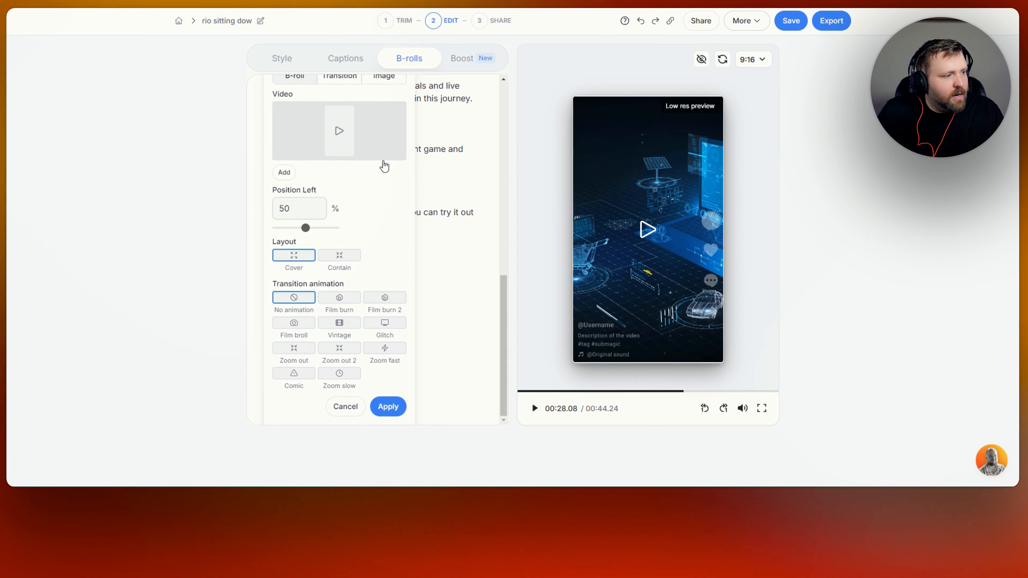
scroll(384, 165, up, 2)
click(326, 133)
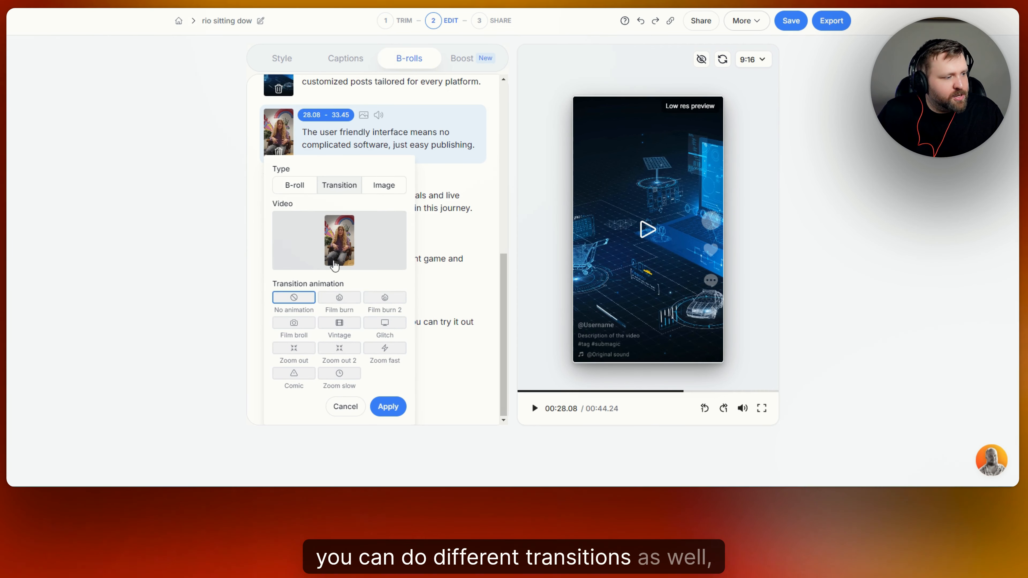
- Try the Film burn, Film burn 2, Glitch and Vintage animations on the 28.08 - 33.45 transition, finish on Film broll and close the options
click(339, 299)
click(385, 299)
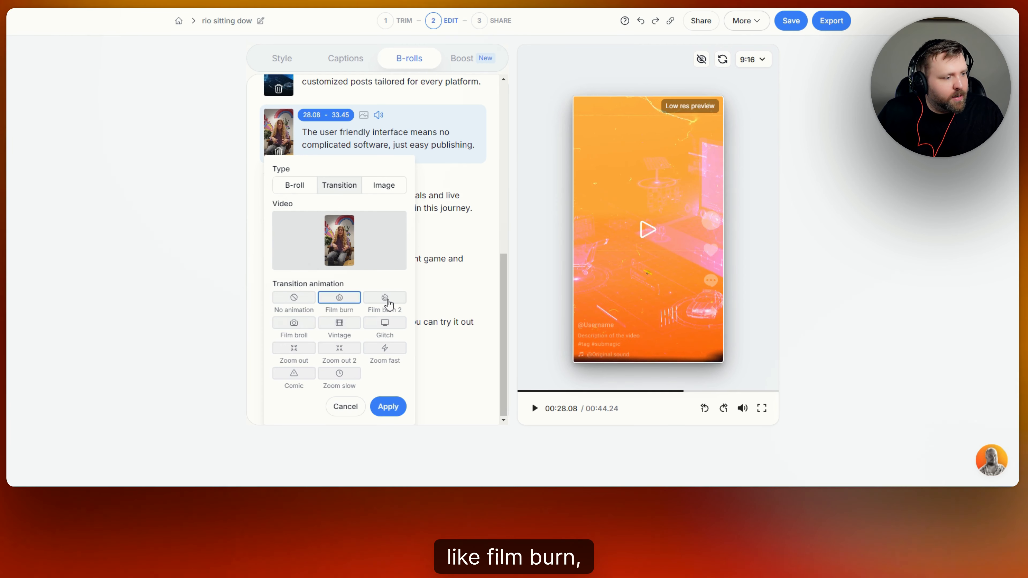
click(384, 324)
click(339, 323)
click(292, 324)
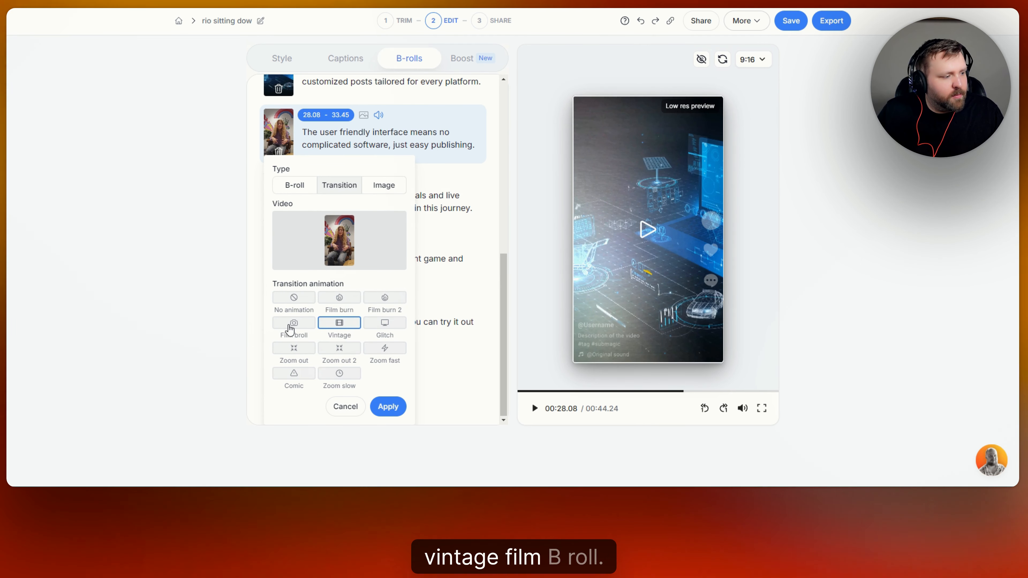
click(345, 407)
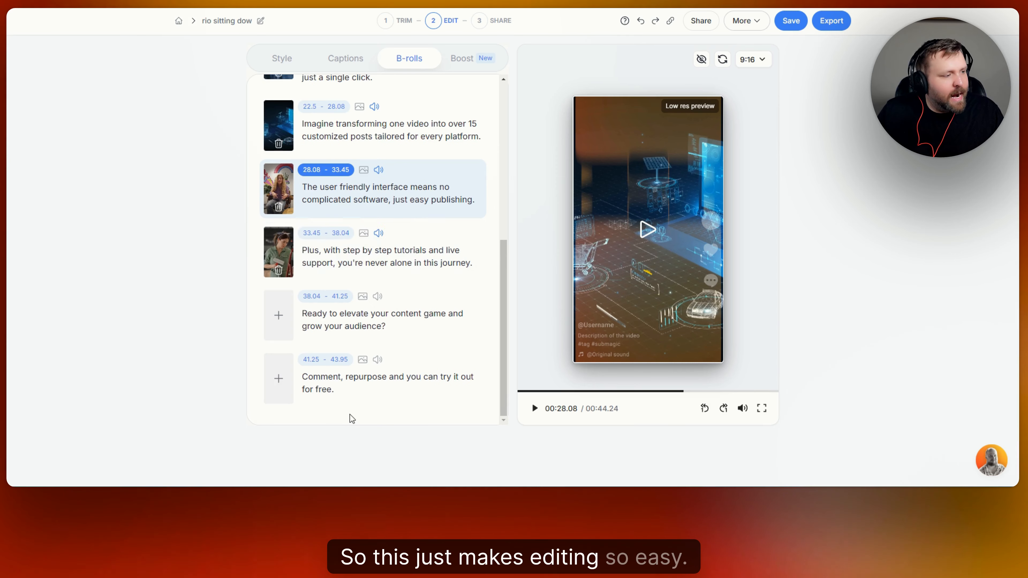
- Lower the percentage of B-rolls that Magic B-rolls adds to the video
scroll(384, 230, up, 10)
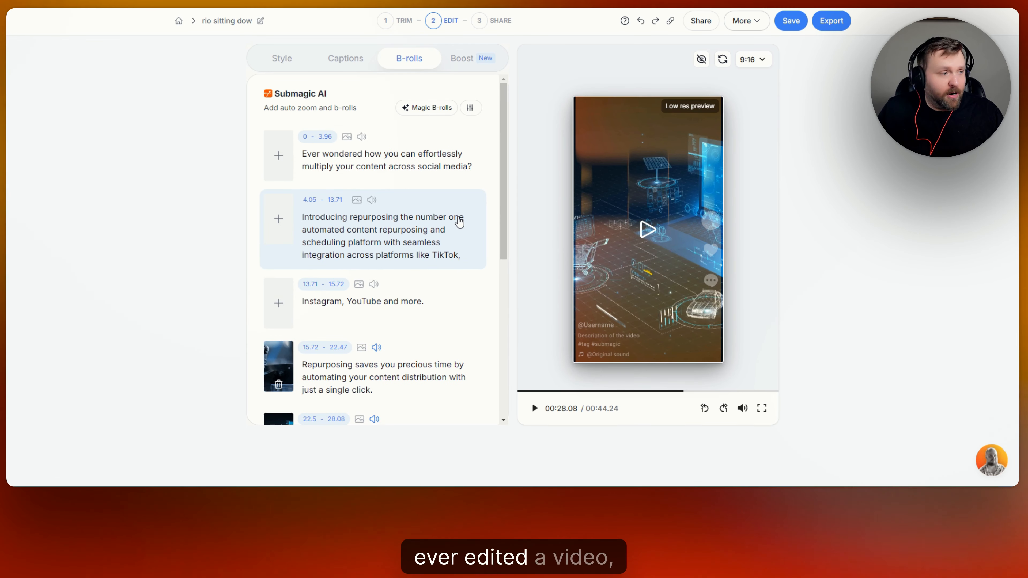
click(470, 109)
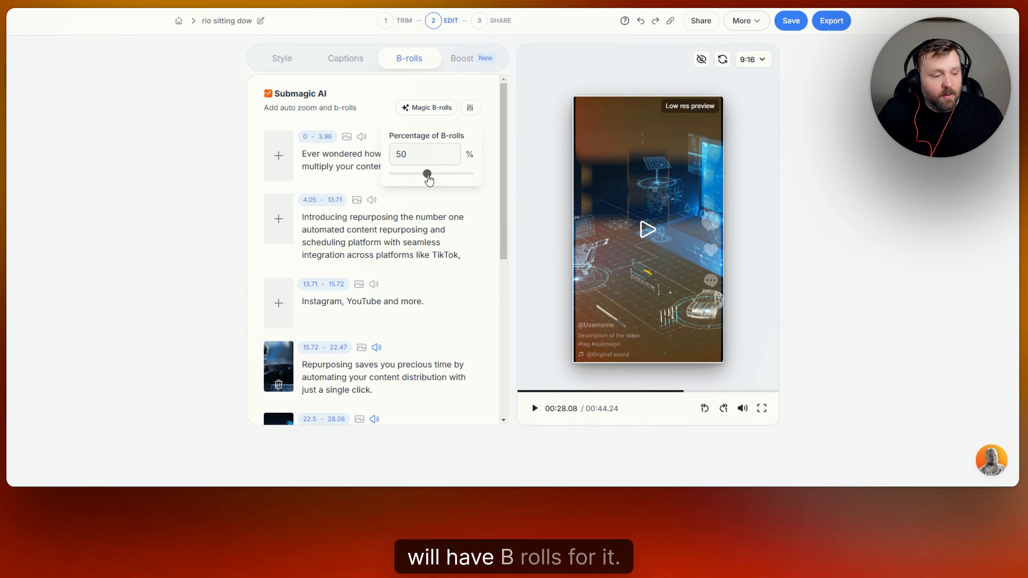
drag(429, 180, 399, 188)
click(375, 82)
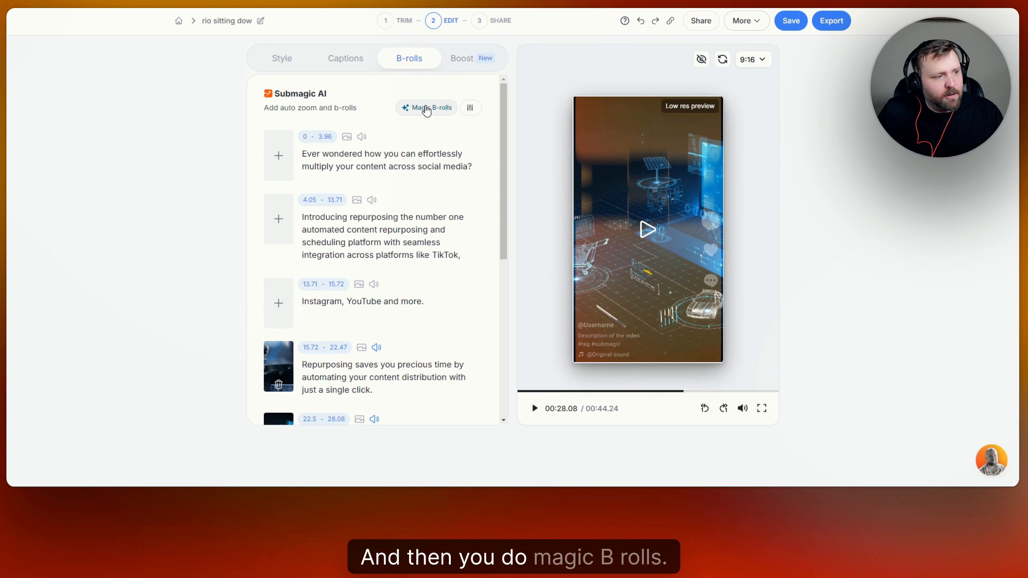
- Look over the segments' B-rolls and turn on the AI Hook title in the Boost features
scroll(456, 193, down, 8)
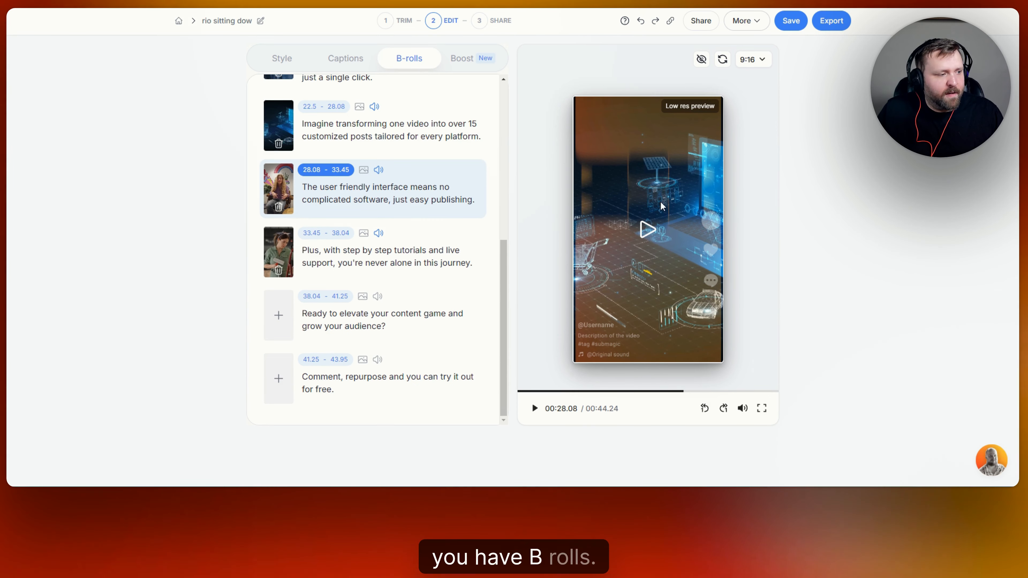
scroll(420, 214, up, 10)
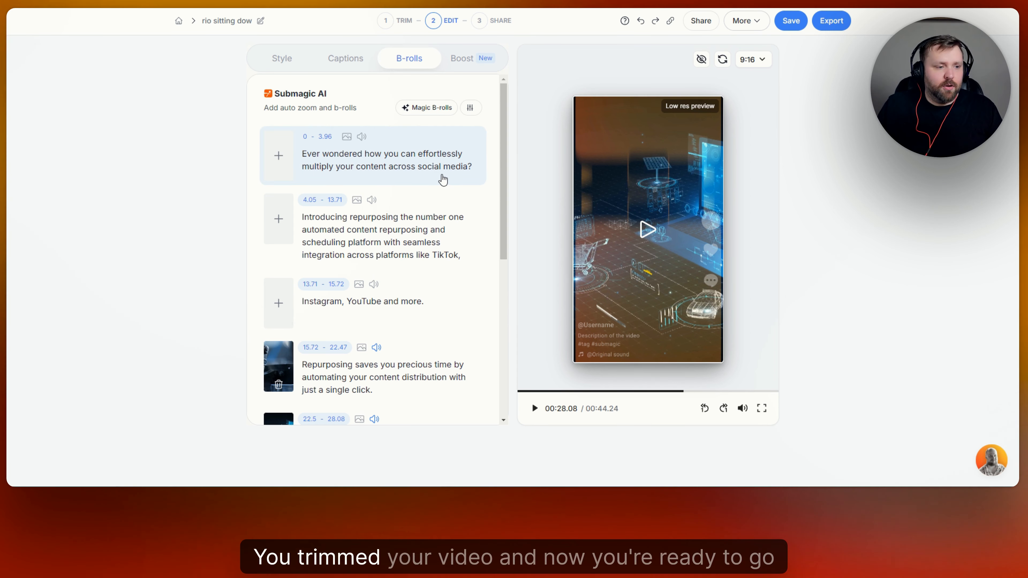
click(471, 61)
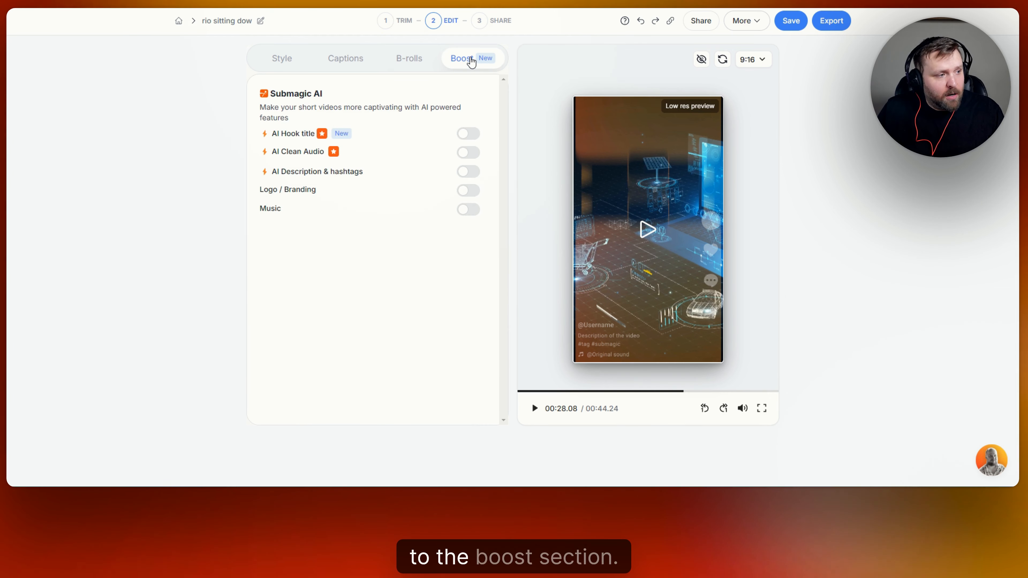
click(474, 136)
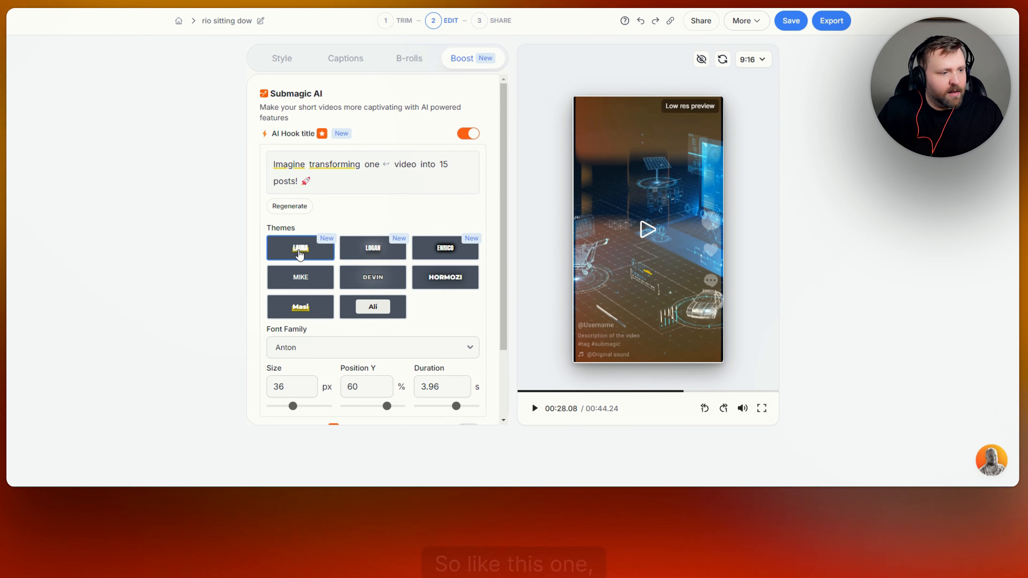
- Preview the hook title by playing the video from its beginning, and pause once the full title is shown
click(647, 232)
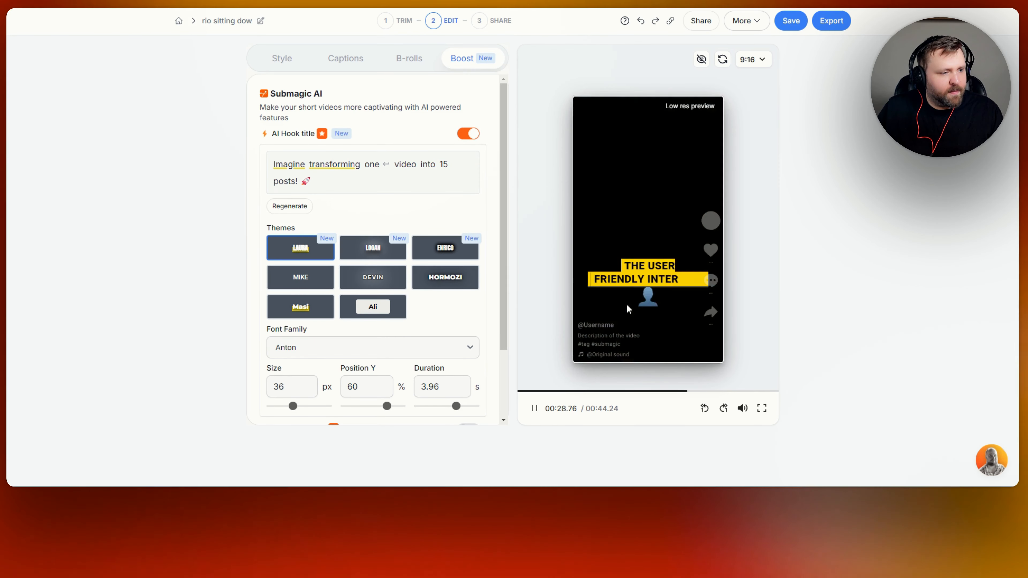
click(641, 283)
drag(692, 391, 522, 392)
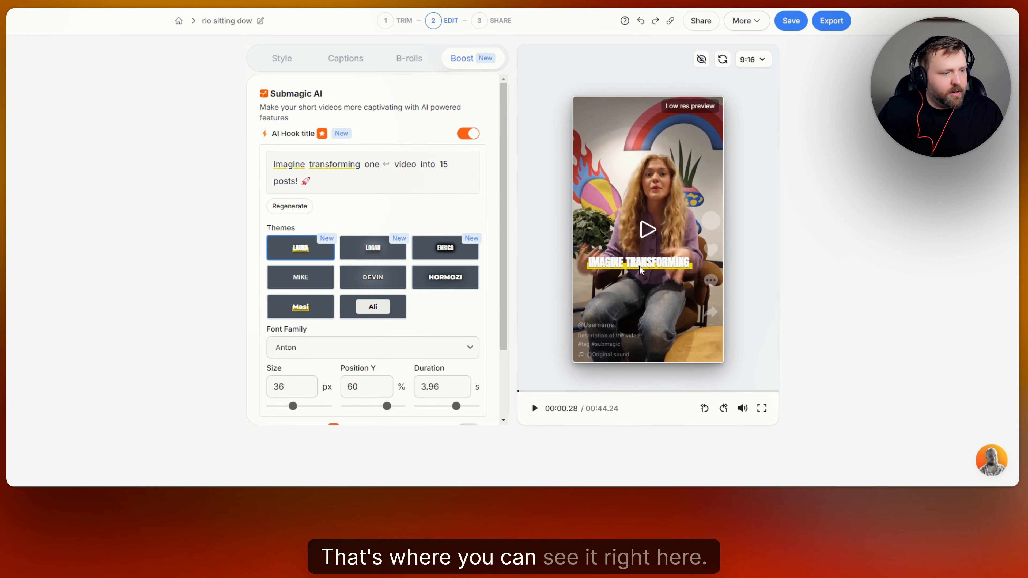
click(535, 409)
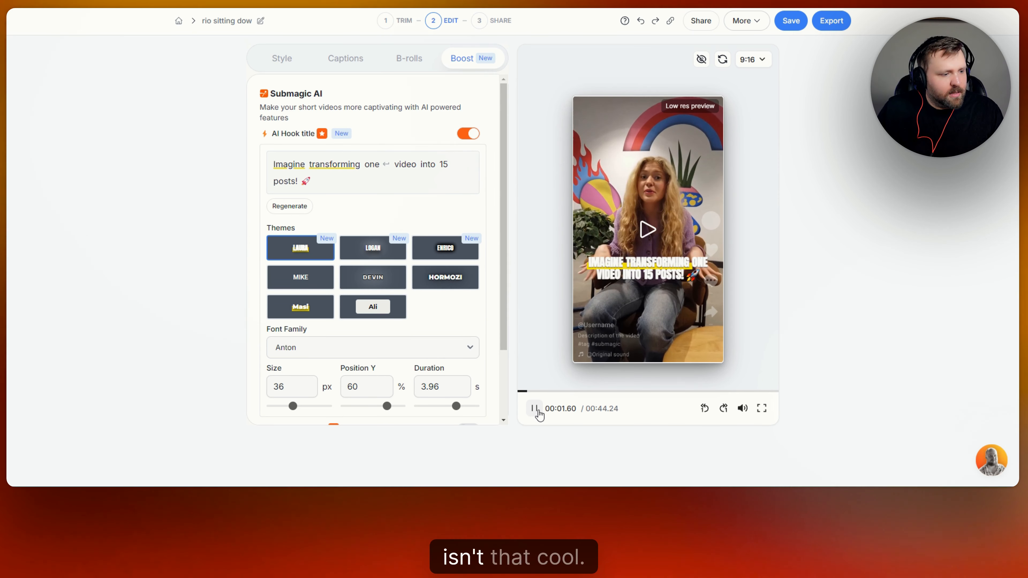
click(536, 409)
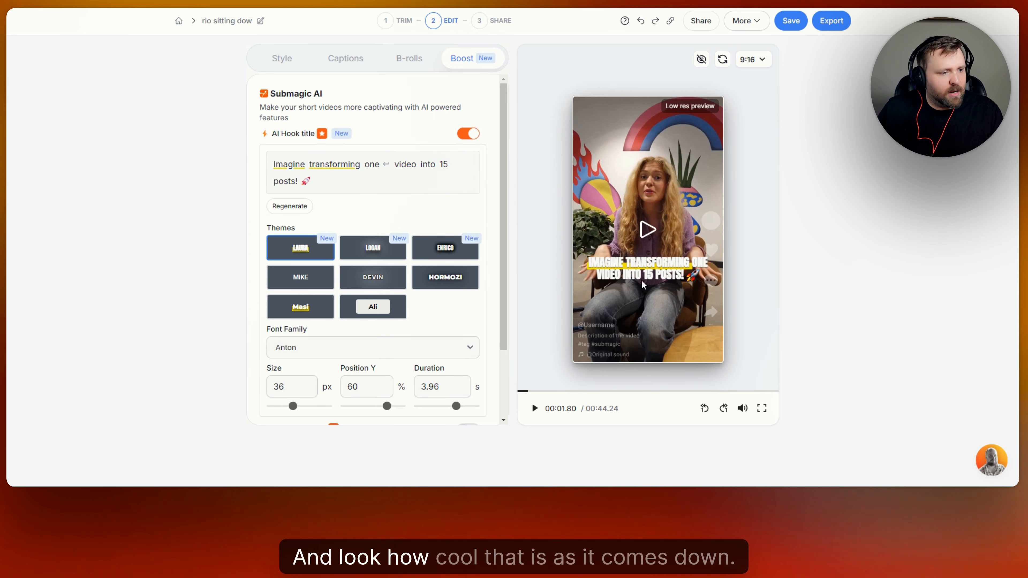
- Try the Logan theme for the hook title, return to Laura, and set the font to TheBold and the duration to 2.1 s
click(371, 250)
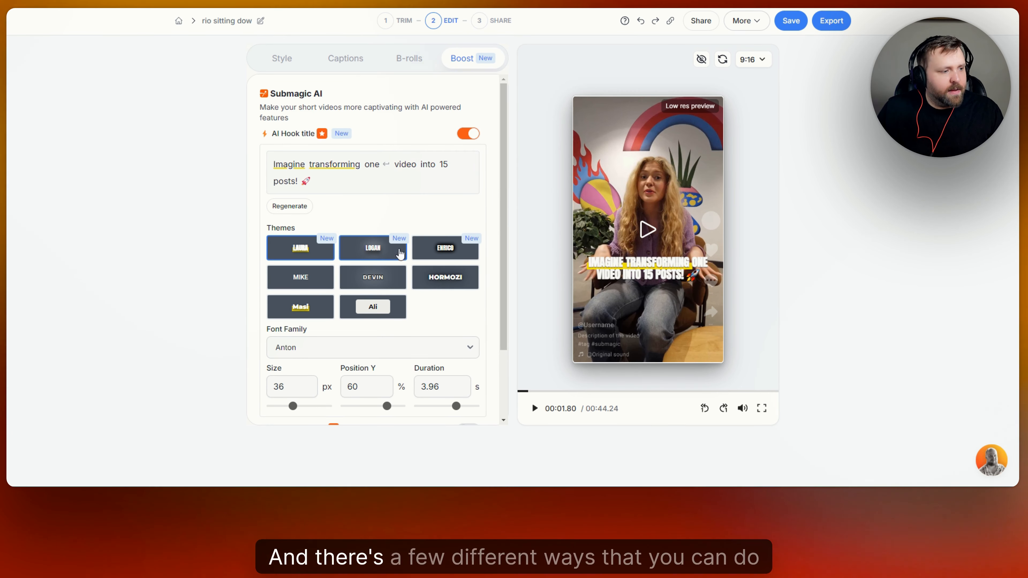
click(334, 251)
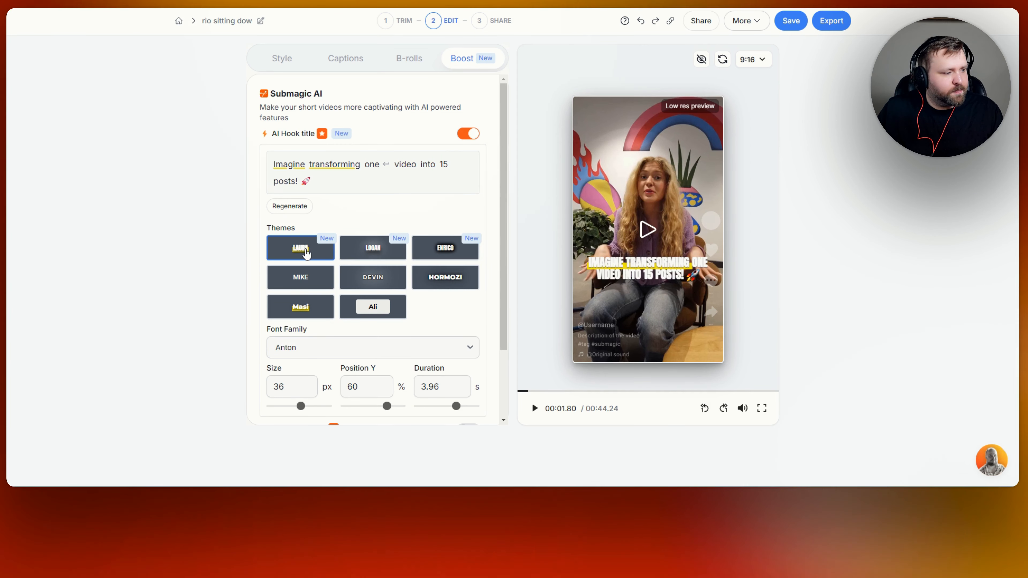
scroll(453, 262, down, 3)
click(462, 264)
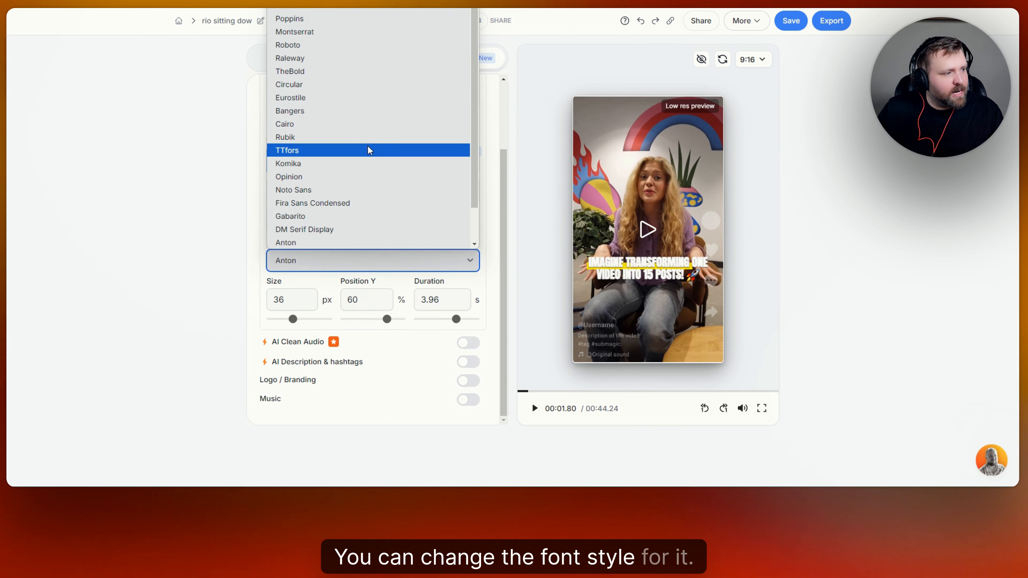
click(330, 70)
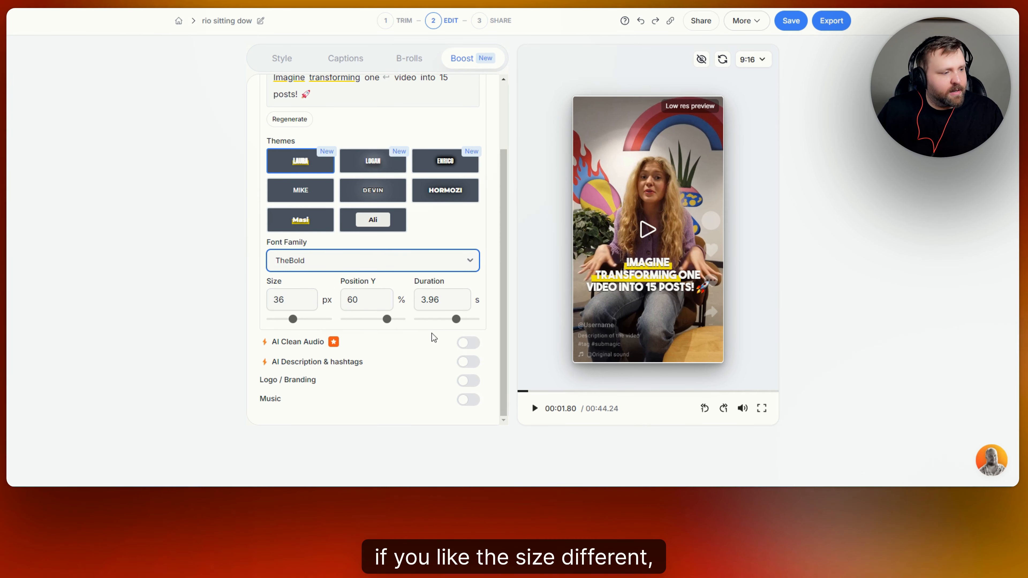
drag(455, 319, 446, 321)
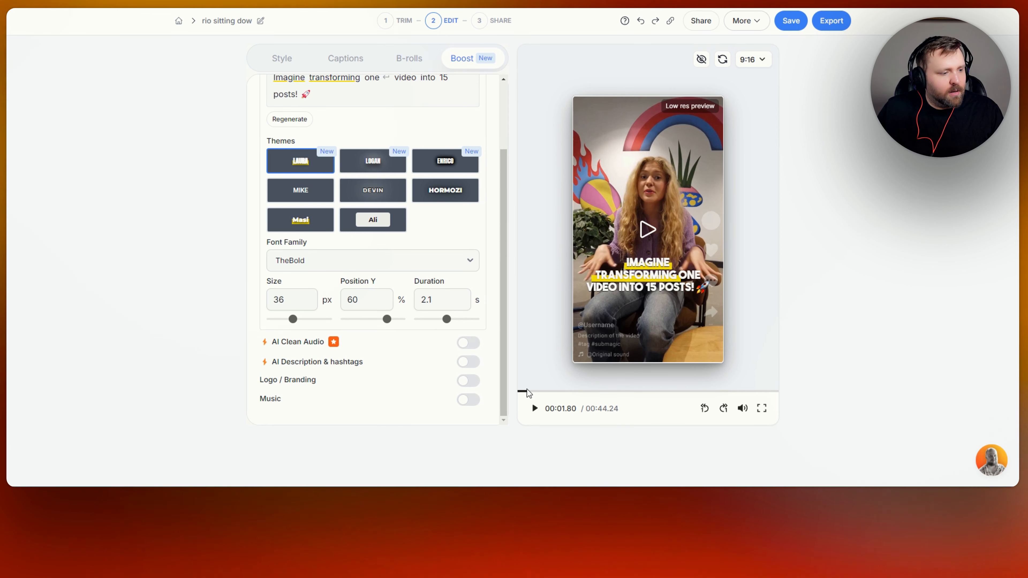
click(521, 392)
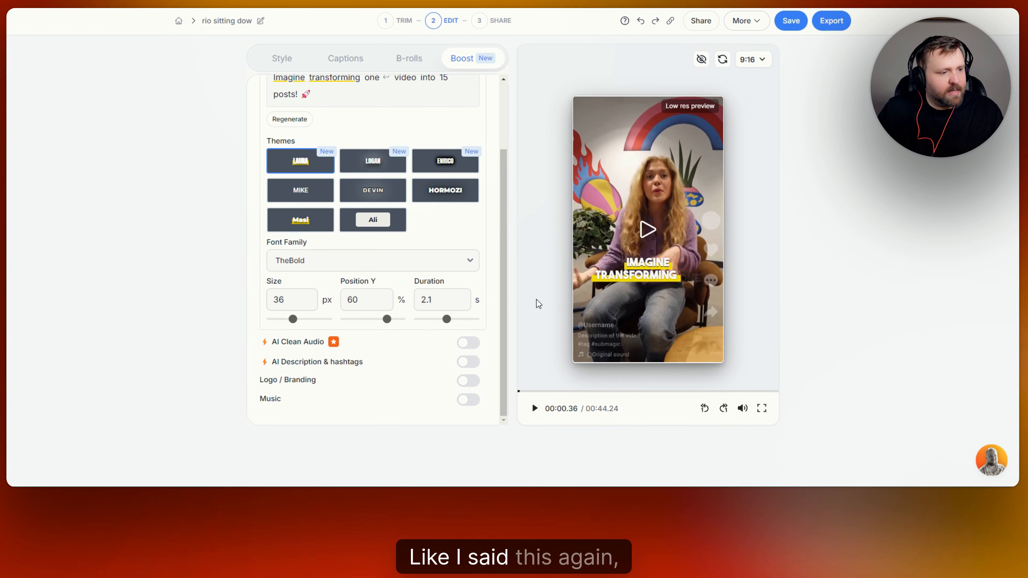
- Turn on AI Description & hashtags and generate the long version of the description
scroll(457, 147, up, 3)
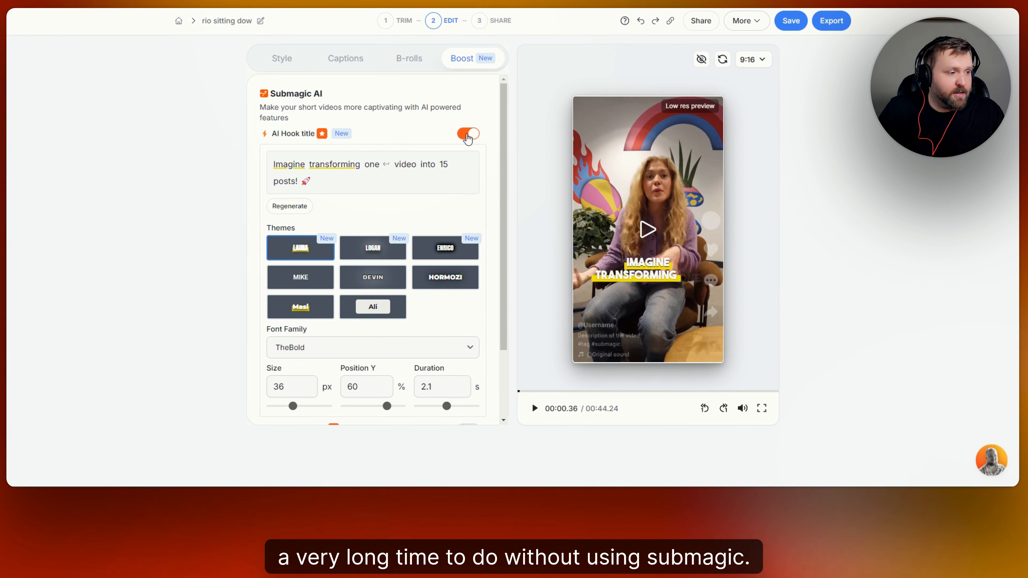
scroll(437, 199, down, 3)
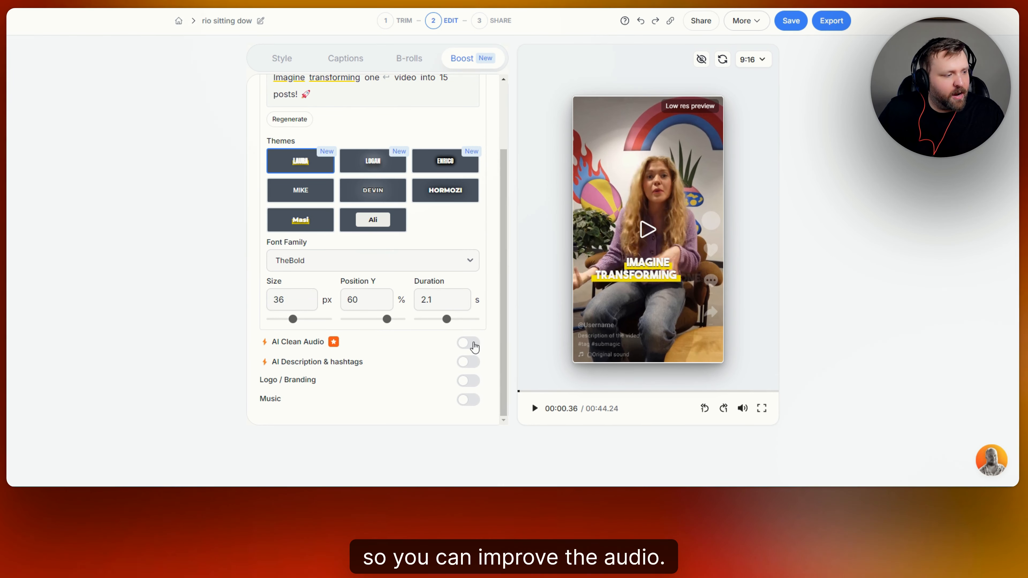
click(469, 361)
scroll(394, 347, down, 3)
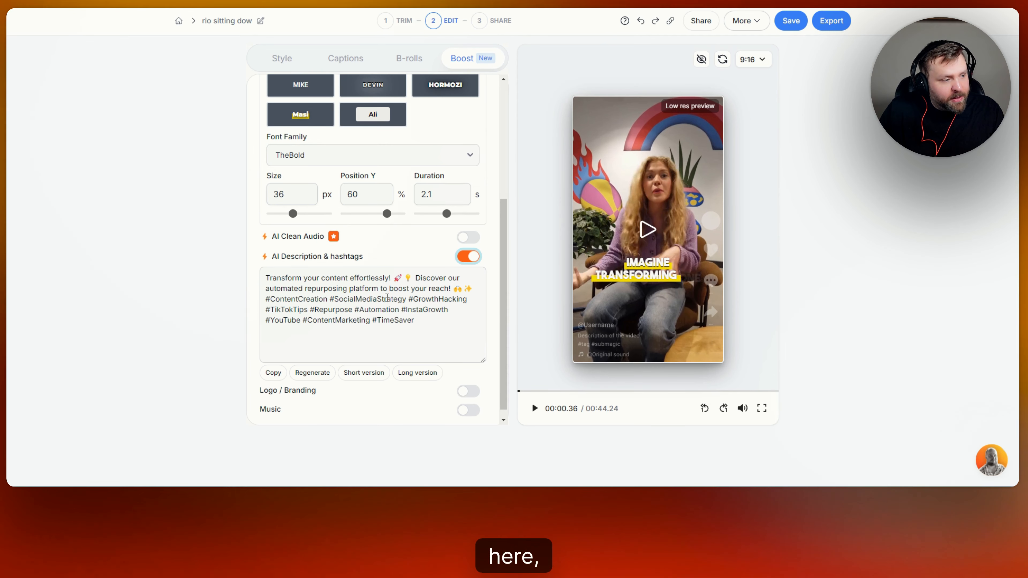
scroll(387, 308, down, 1)
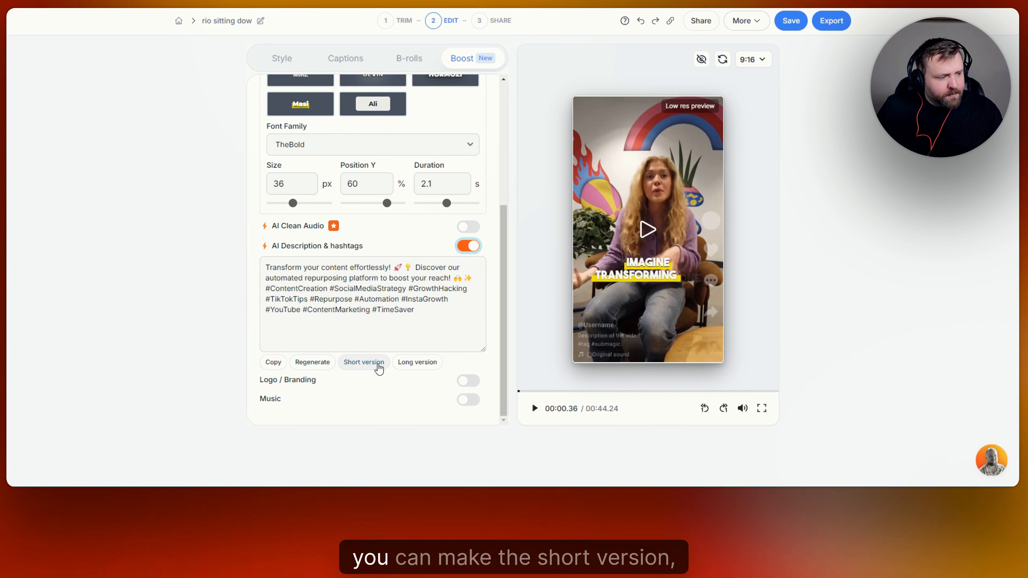
click(421, 363)
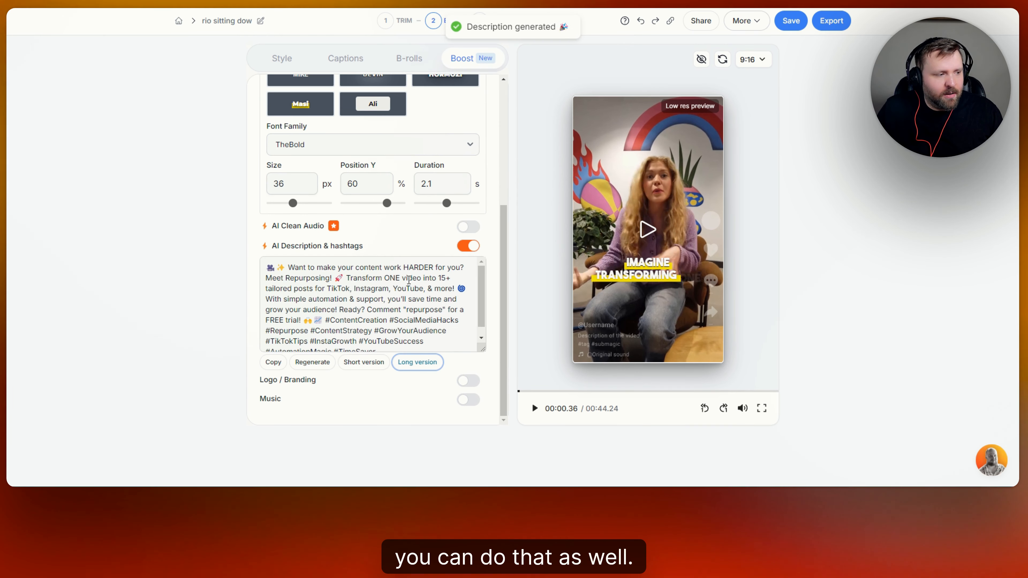
scroll(409, 279, down, 2)
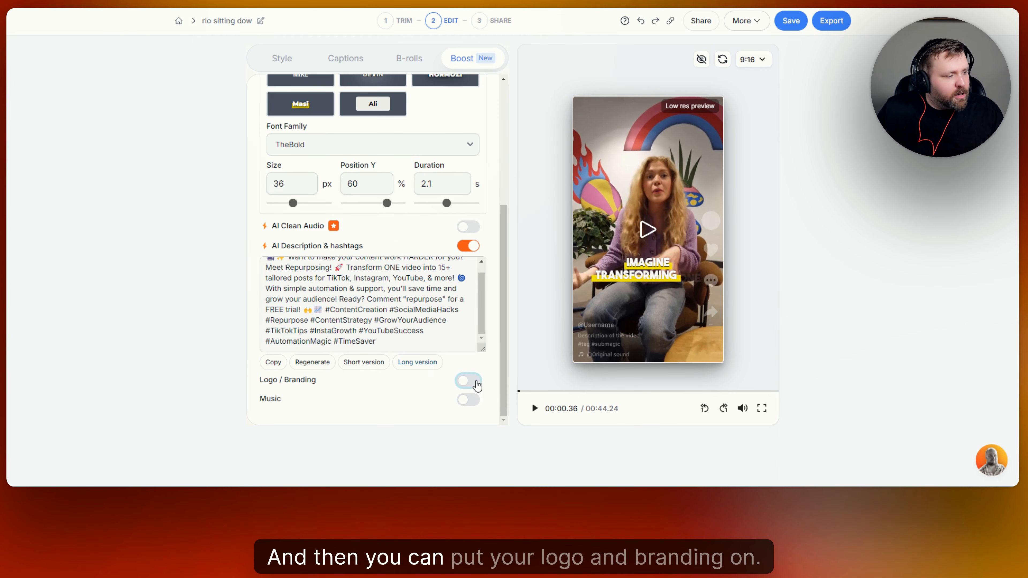
- Try Logo / Branding with the creator's handle as text, switch it to the image type, and turn the branding off
click(469, 381)
scroll(418, 364, down, 2)
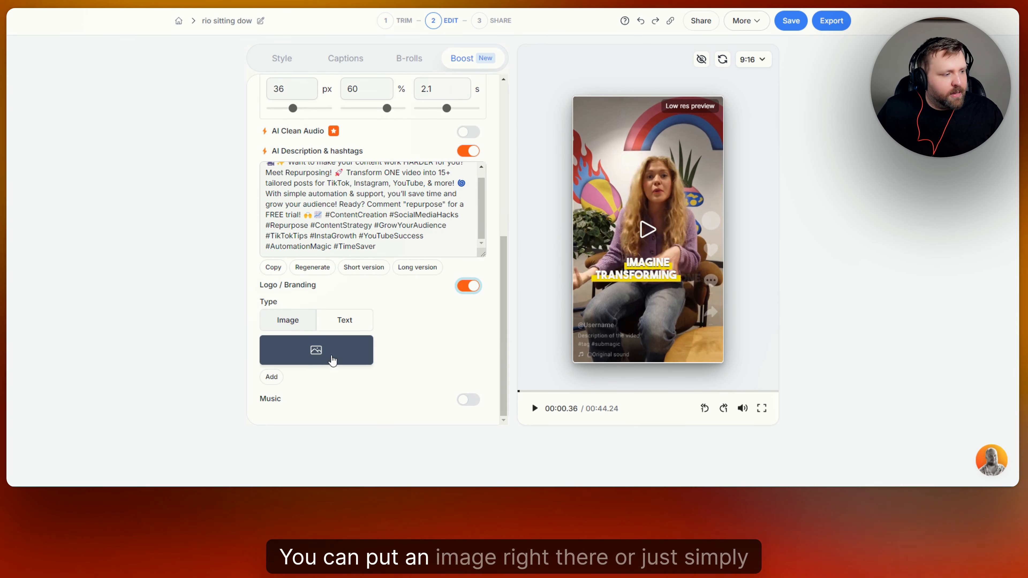
click(362, 327)
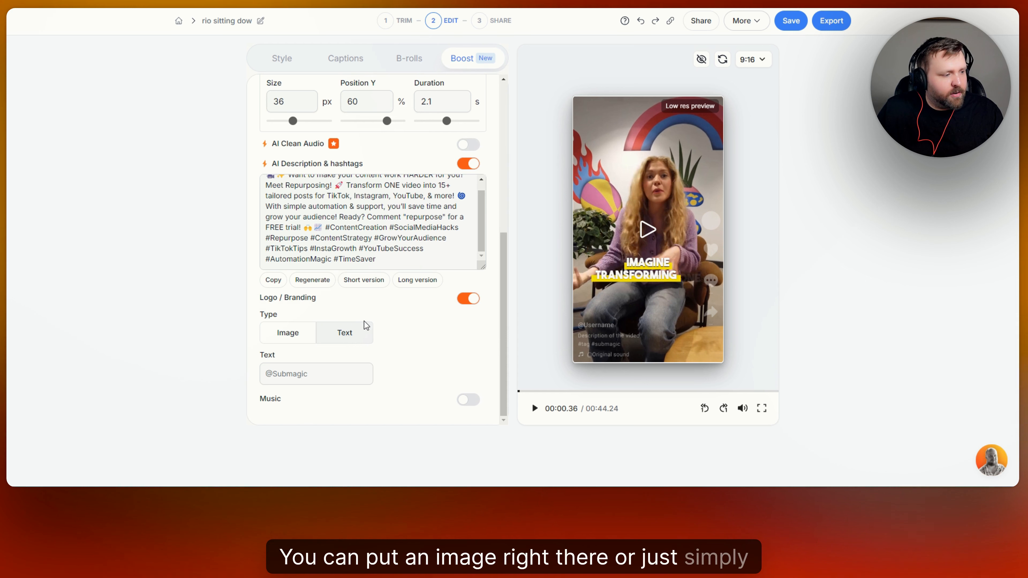
click(296, 375)
text(og)
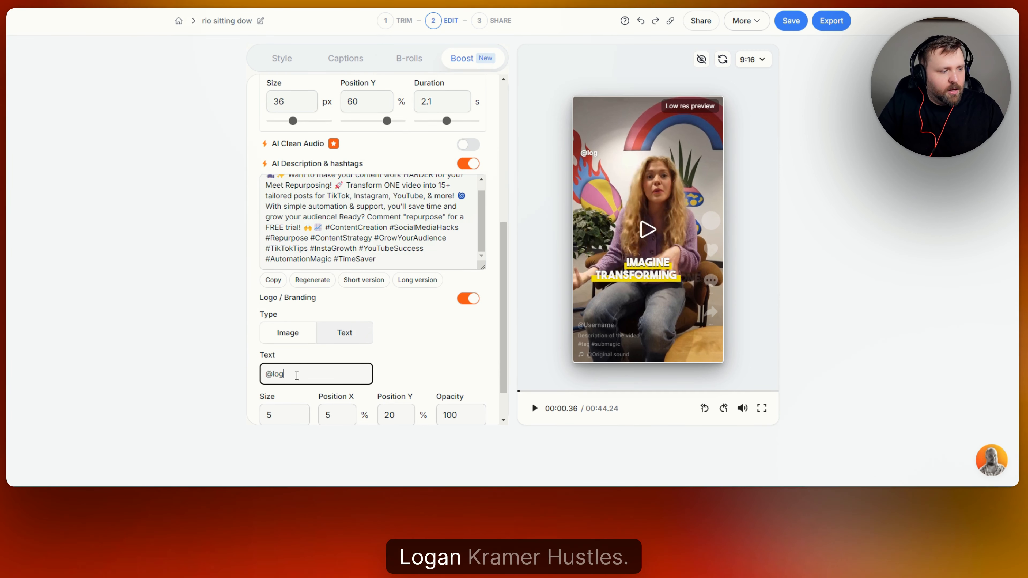
text(ancramerhustles)
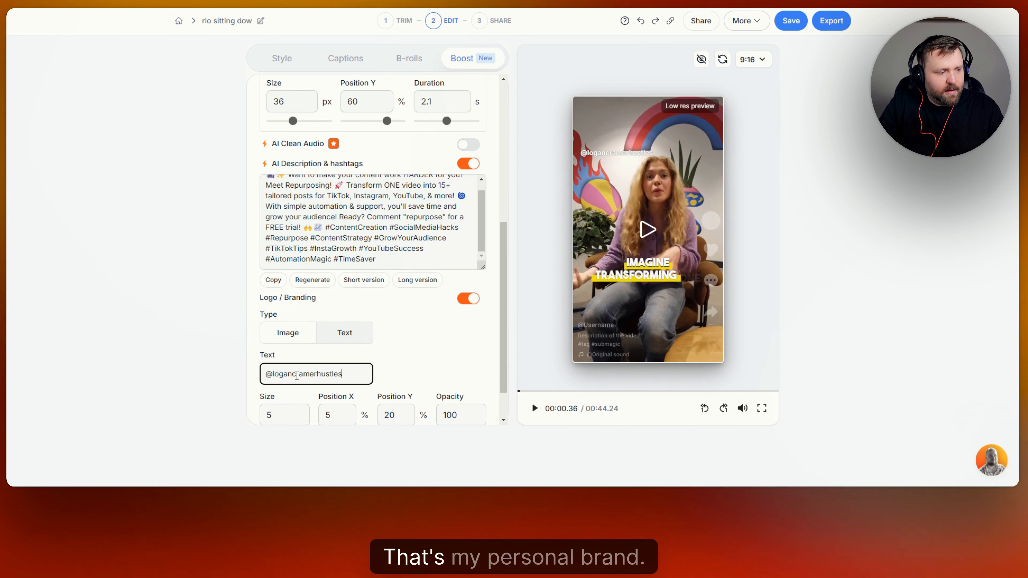
click(438, 357)
scroll(438, 357, down, 2)
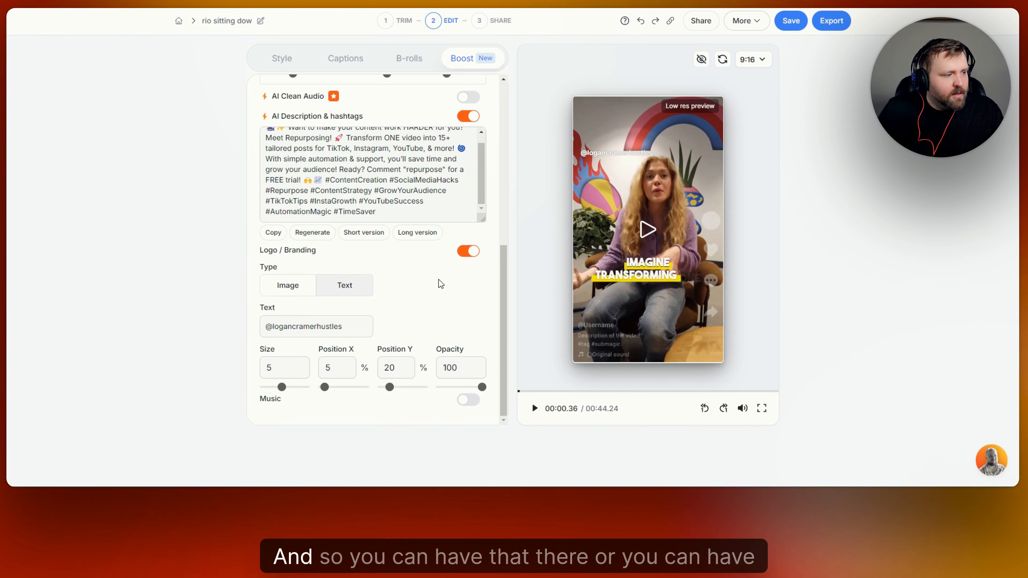
click(287, 285)
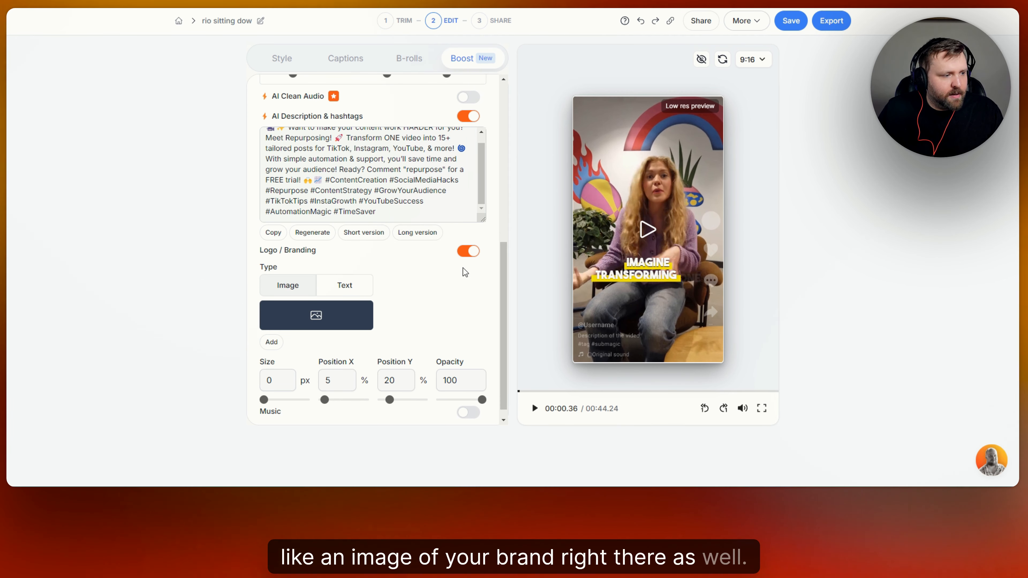
click(469, 250)
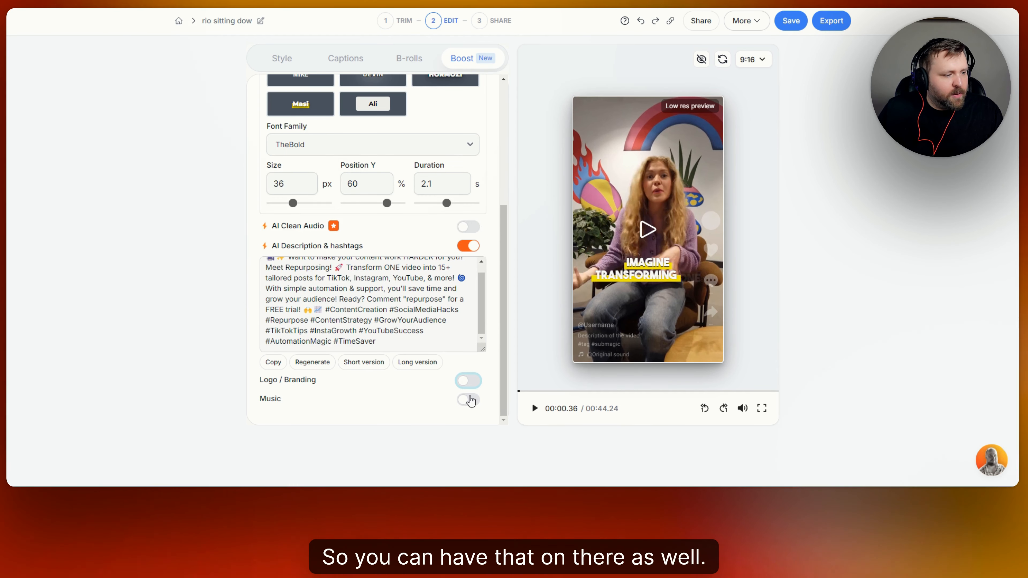
- Turn on background music and set its volume to 5%
click(469, 400)
scroll(425, 379, down, 1)
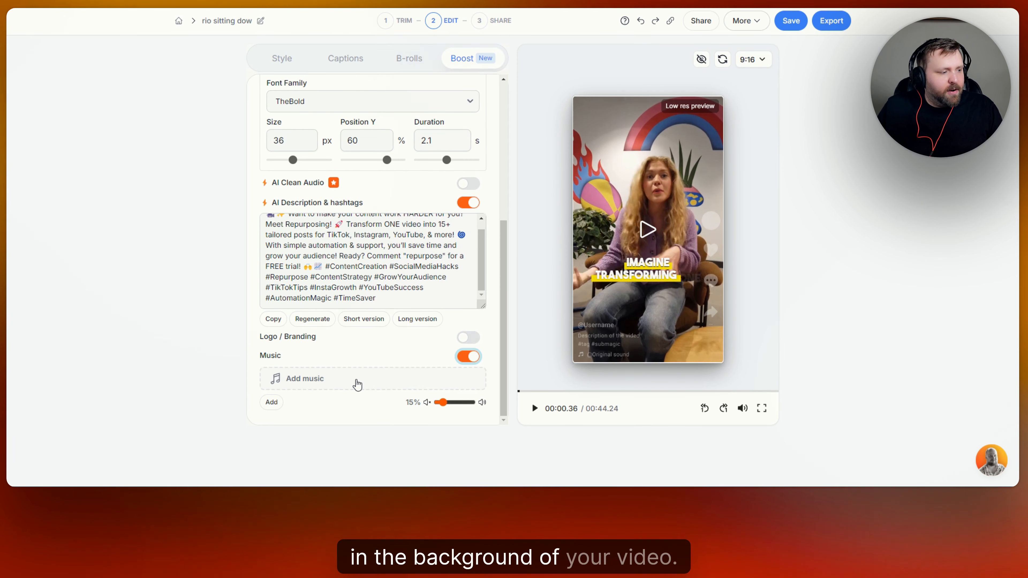
drag(443, 403, 438, 403)
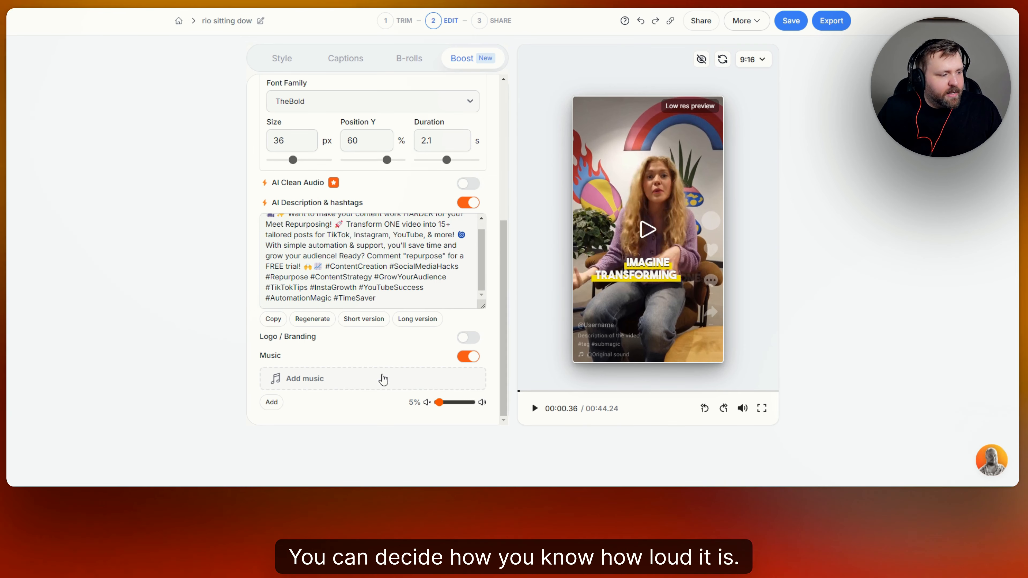
- Browse the premium and own music, select the hidden-enemy-icosphere track, and cancel without adding it
click(381, 379)
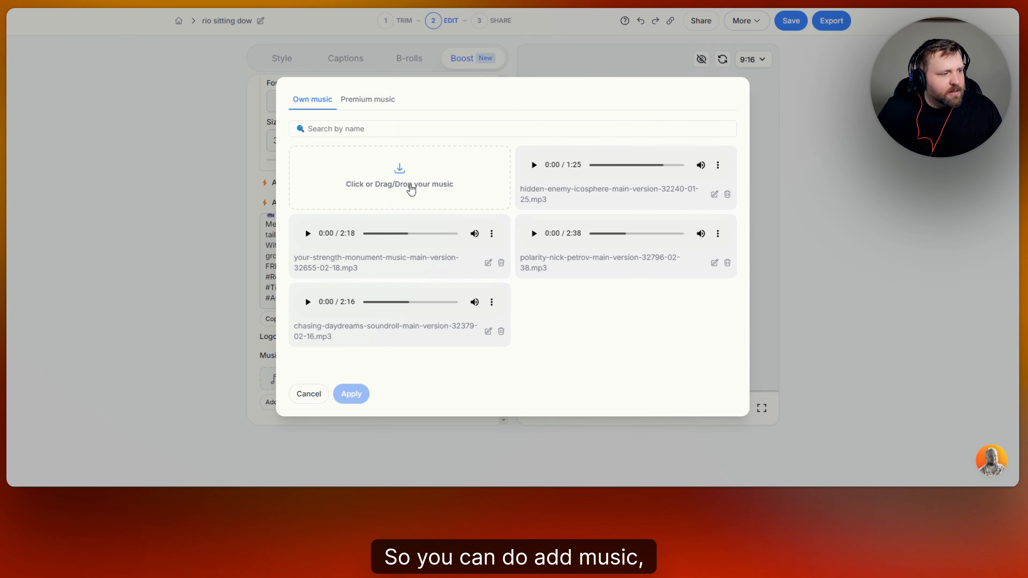
click(377, 99)
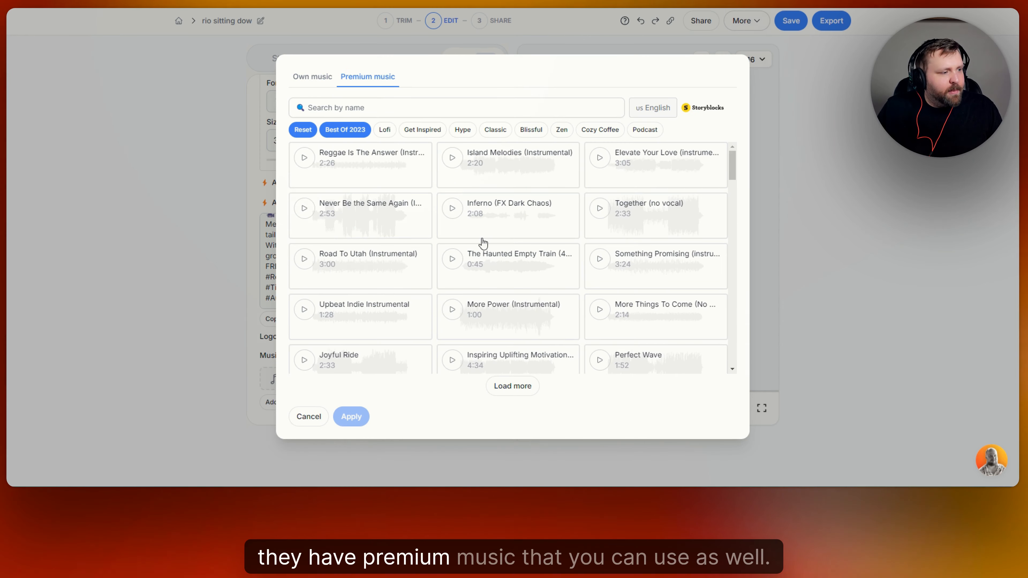
click(326, 80)
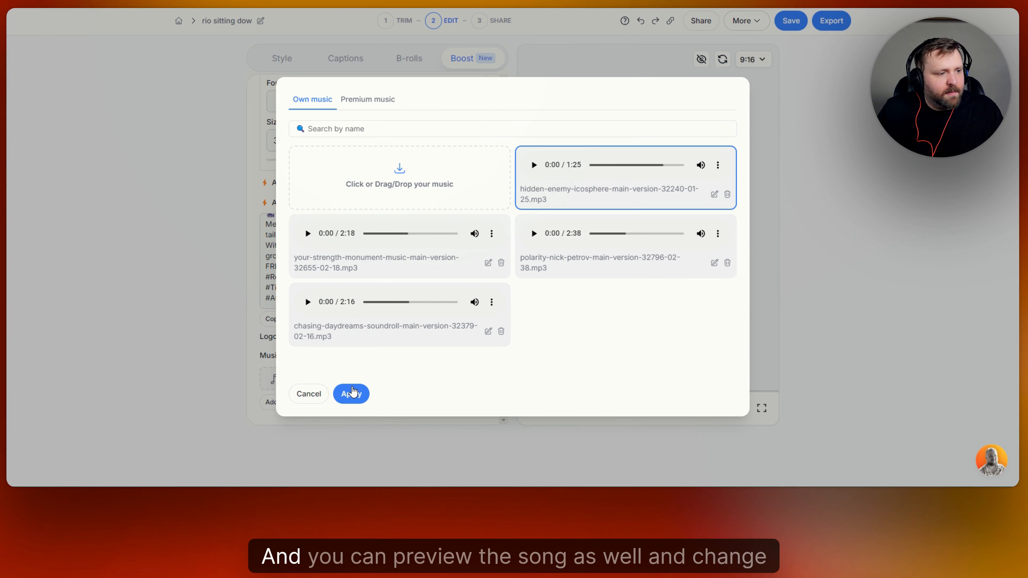
mouse_move(701, 158)
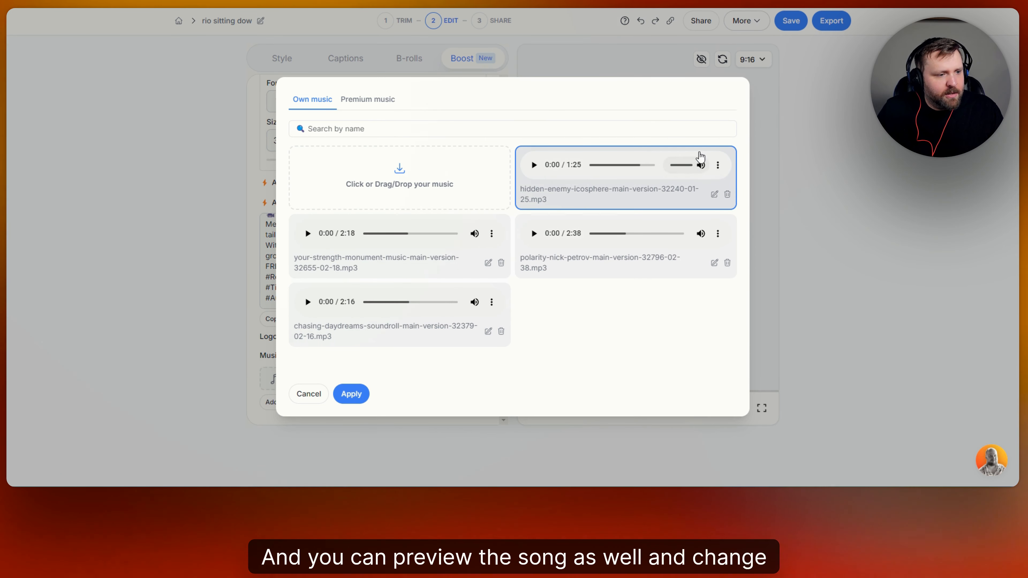
click(308, 395)
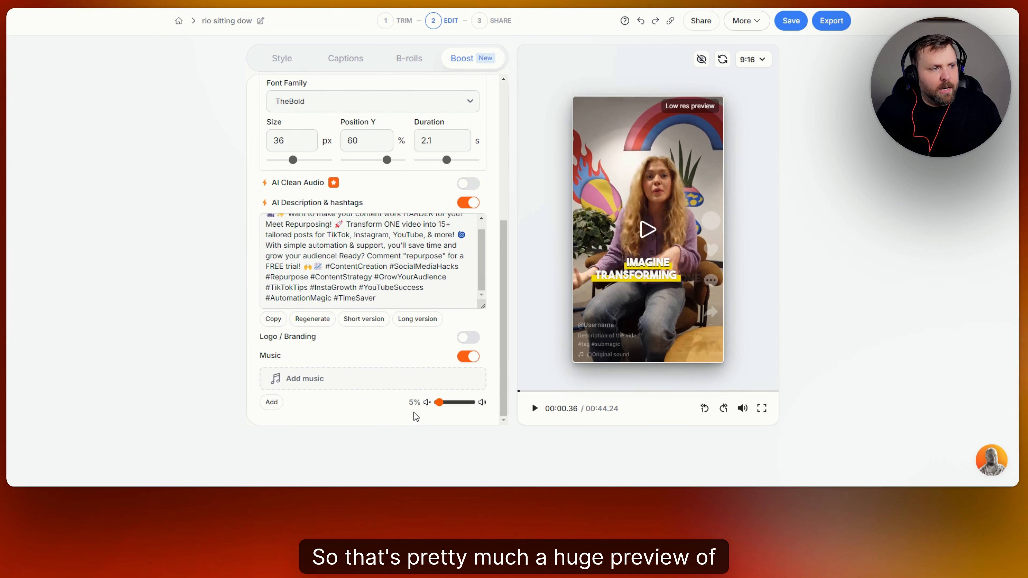
scroll(382, 322, up, 6)
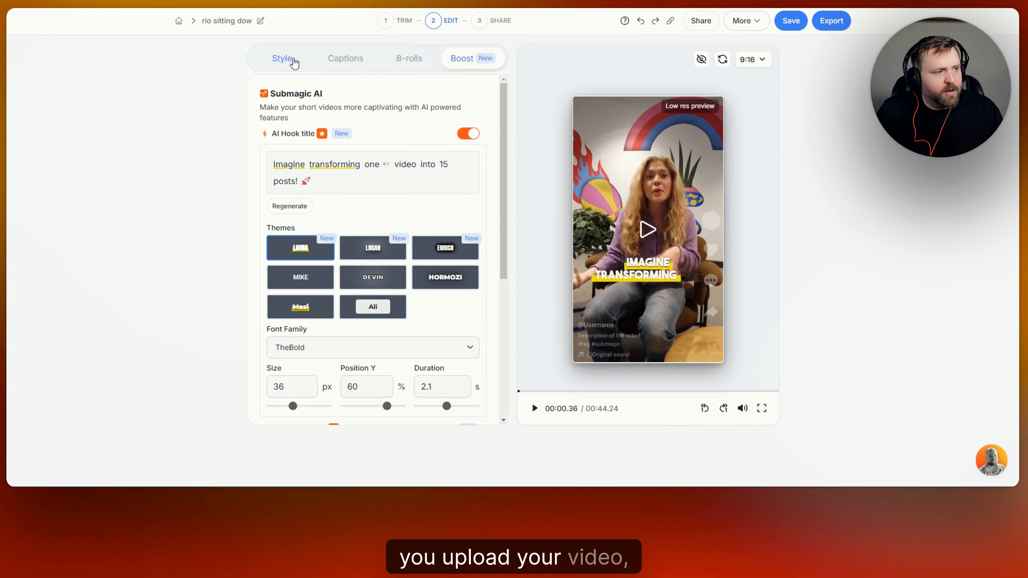
- Review the caption style themes, caption text, B-roll segments and Boost settings, including the AI hook title and description
click(293, 61)
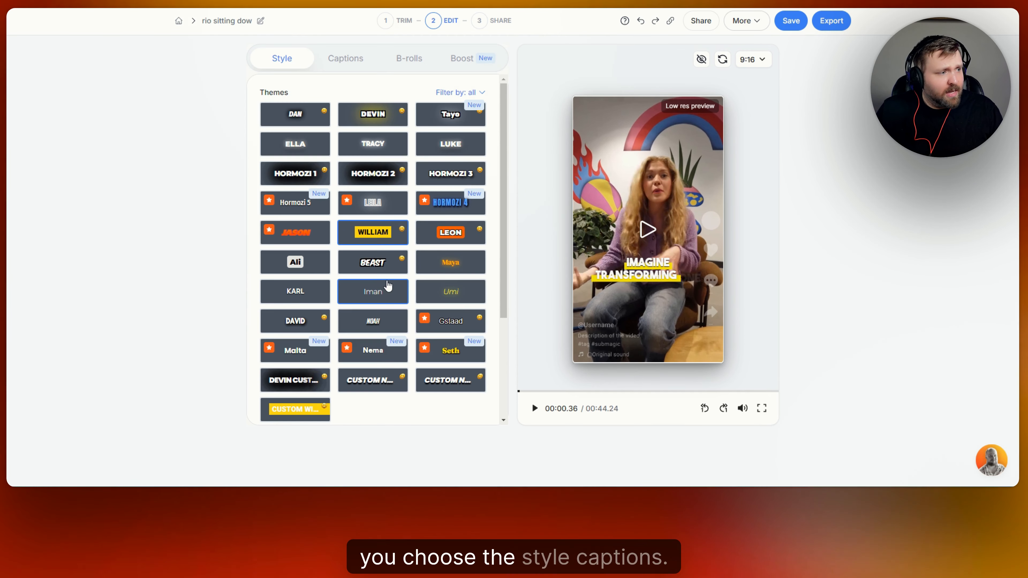
scroll(389, 284, down, 3)
scroll(389, 284, up, 3)
click(359, 59)
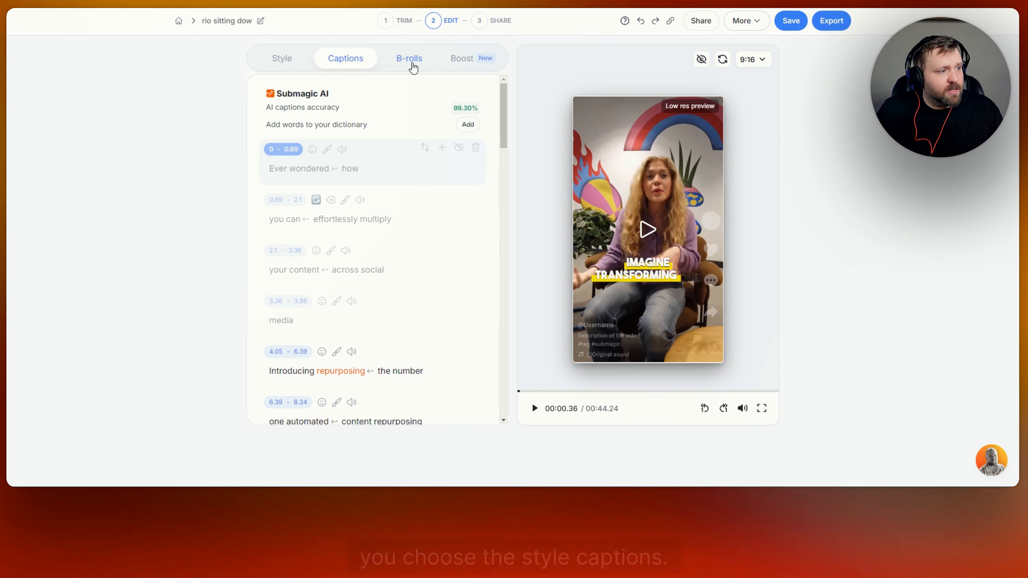
click(412, 63)
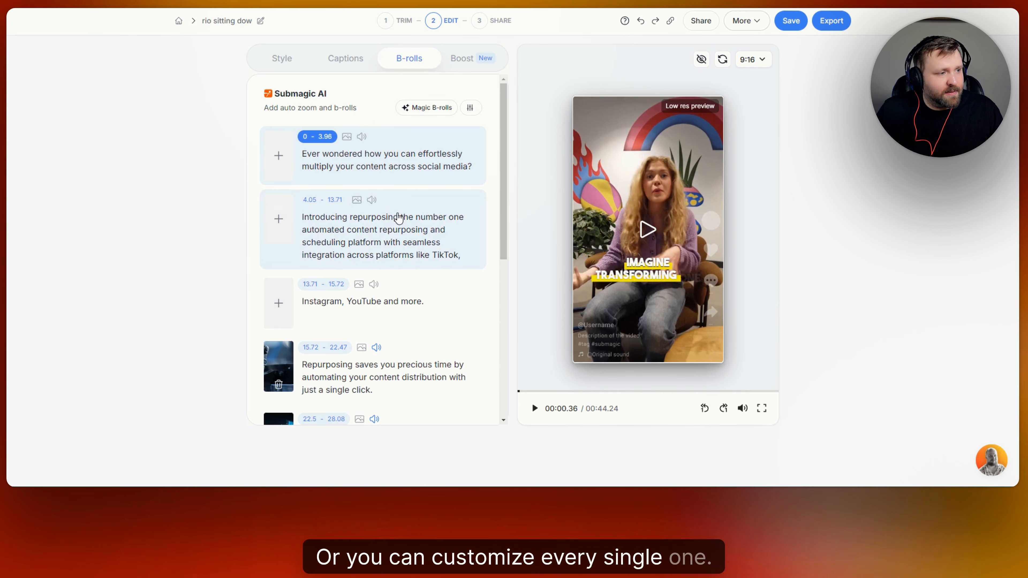
click(463, 64)
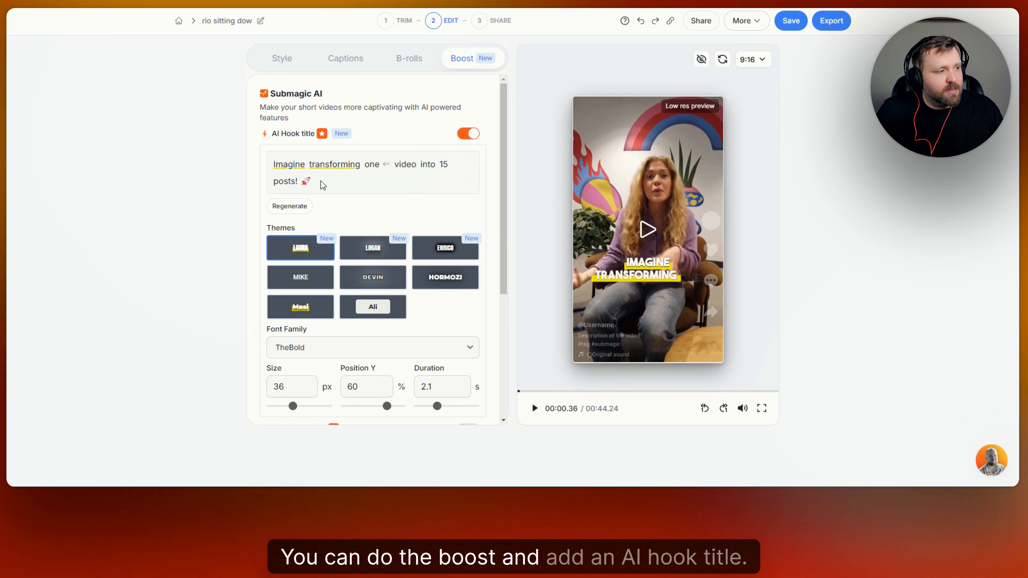
scroll(421, 202, down, 5)
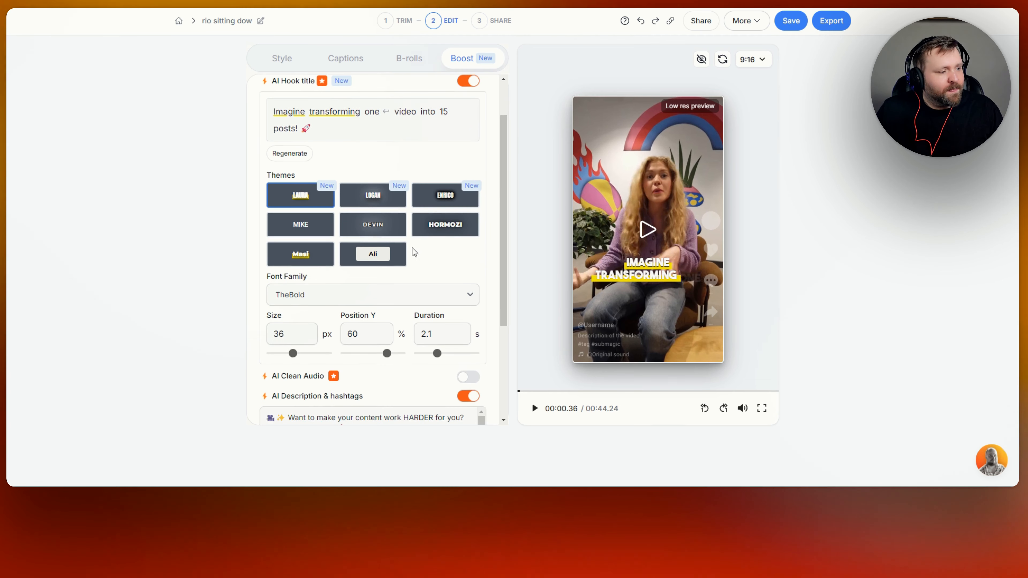
scroll(331, 327, down, 3)
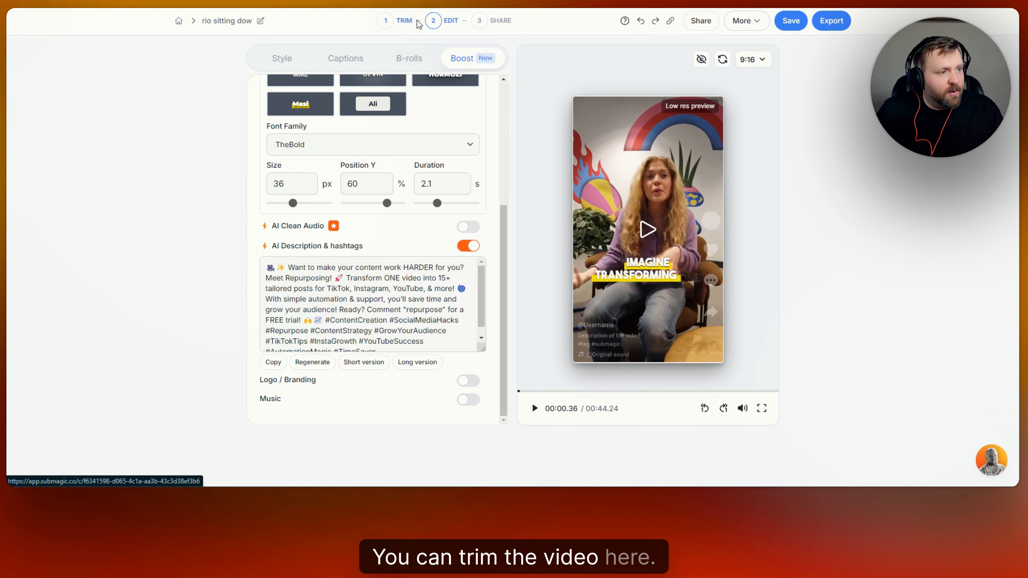
- Save the project and export the video in Ultra HD (4K) quality at 30 FPS
click(790, 25)
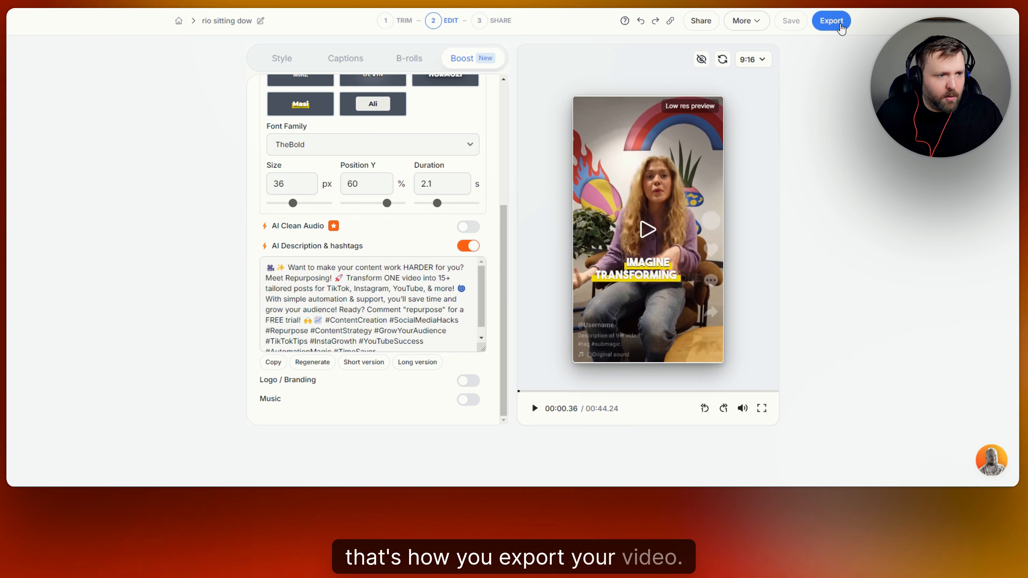
click(842, 27)
click(851, 71)
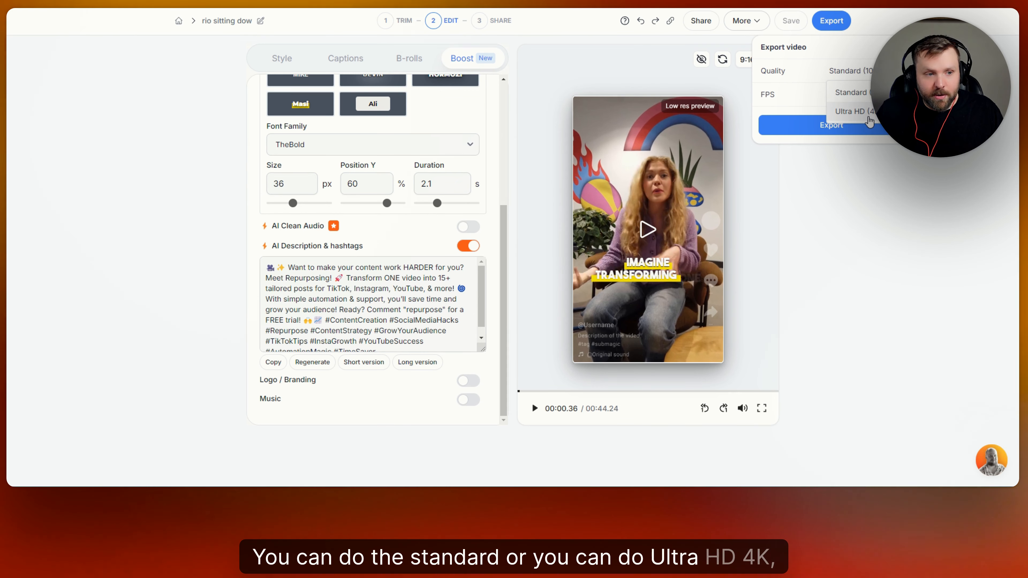
click(869, 118)
click(824, 102)
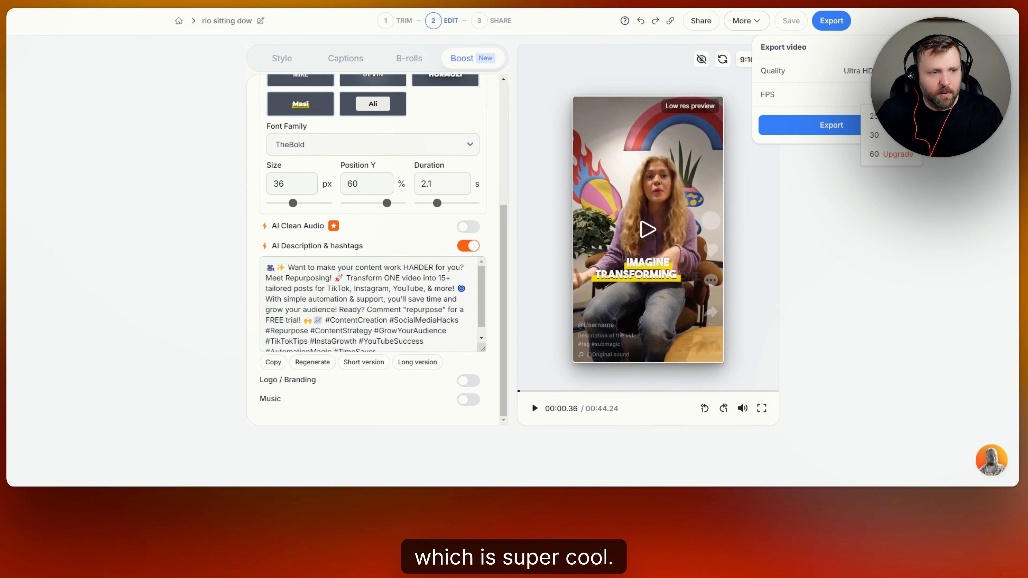
click(883, 136)
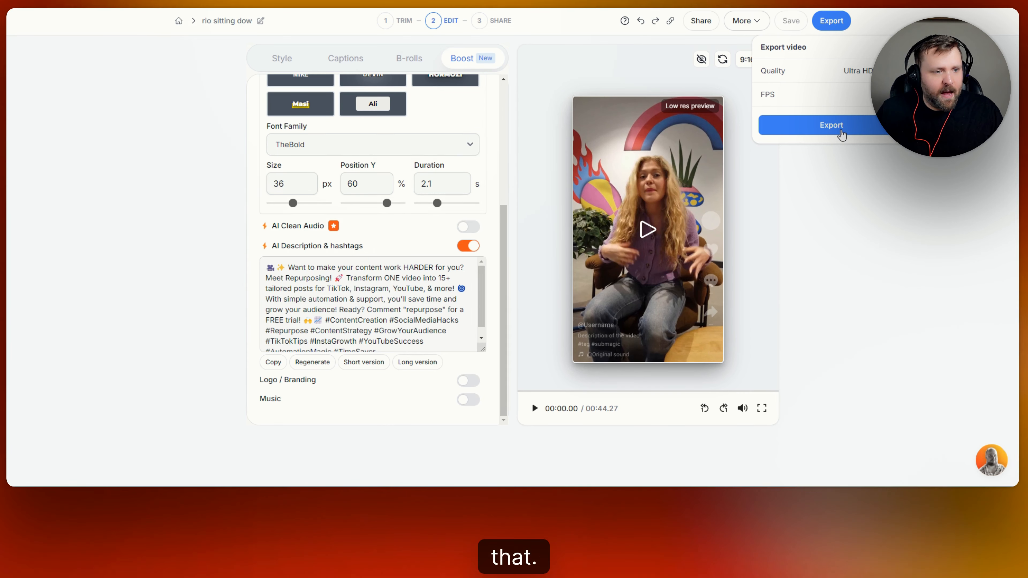
click(825, 139)
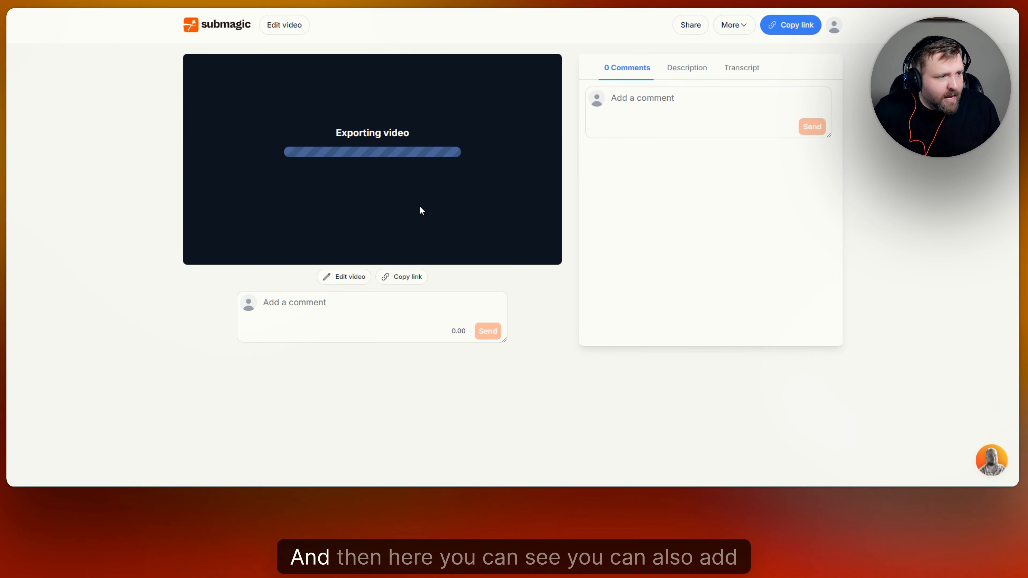
- Examine the comments, description and transcript sections on the video's share page
click(676, 104)
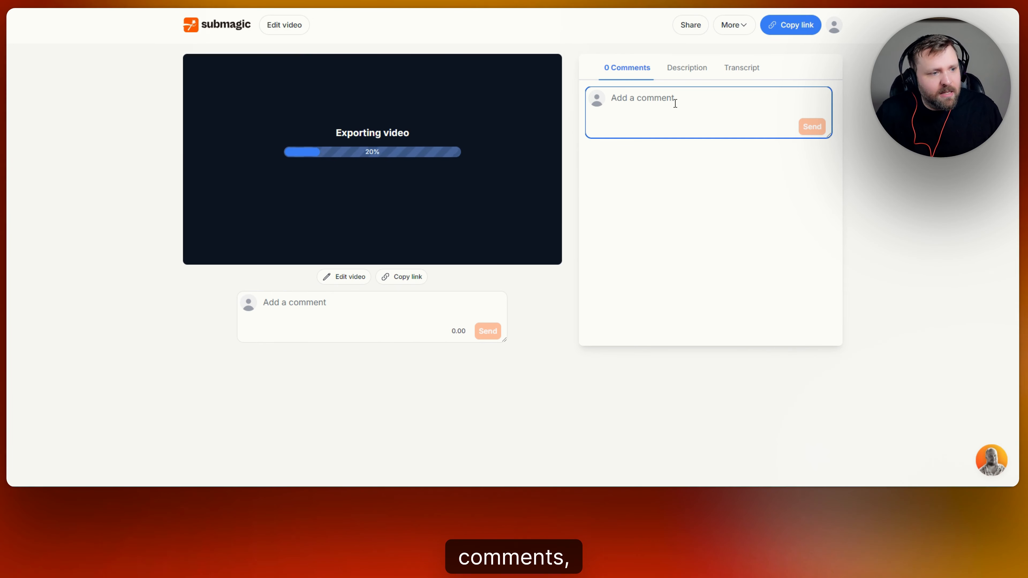
click(710, 75)
click(739, 68)
click(628, 68)
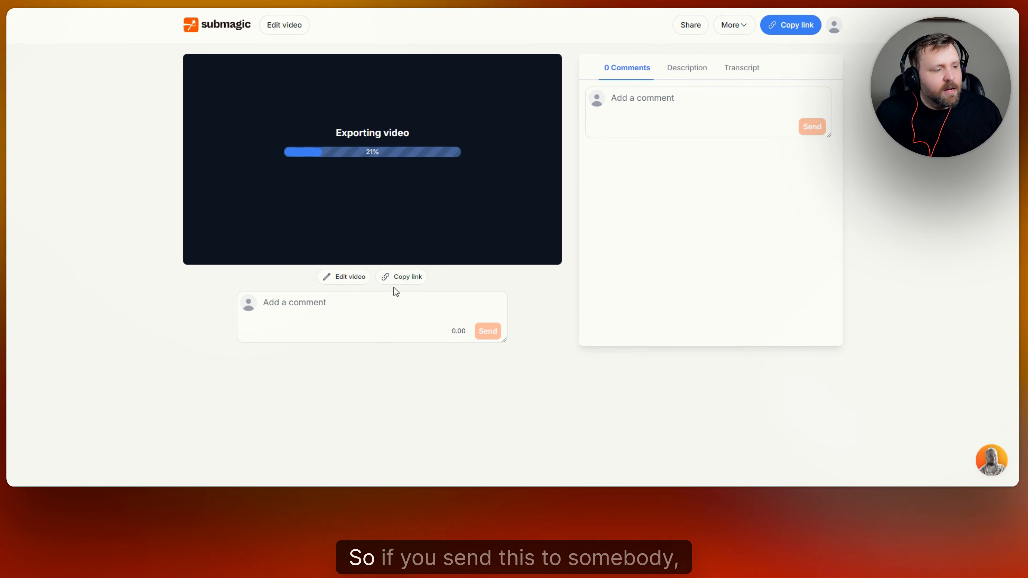
- Open the team collaboration form, look over its workspace name and email fields, and close it without sending invitations
click(691, 26)
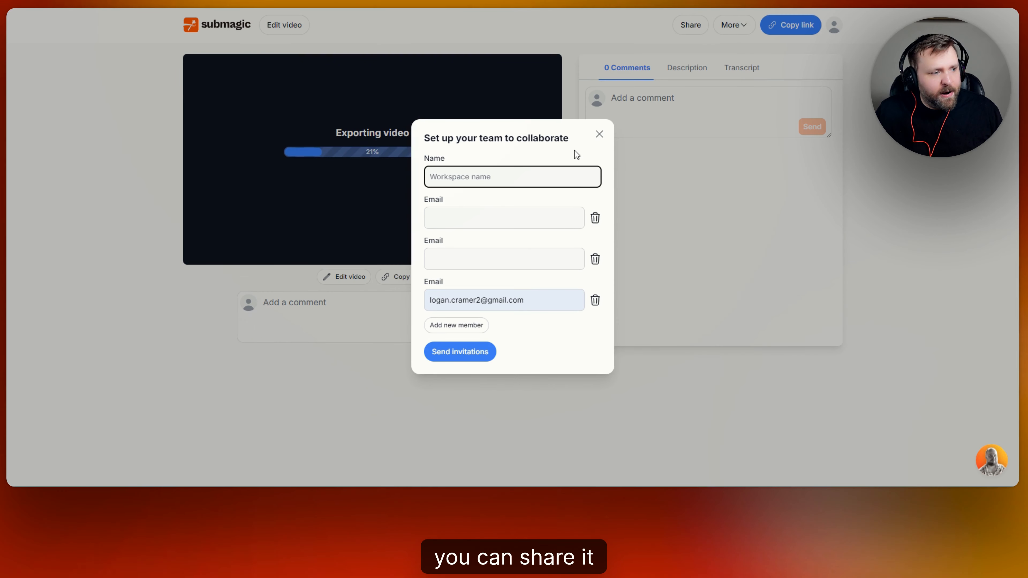
click(521, 221)
click(485, 261)
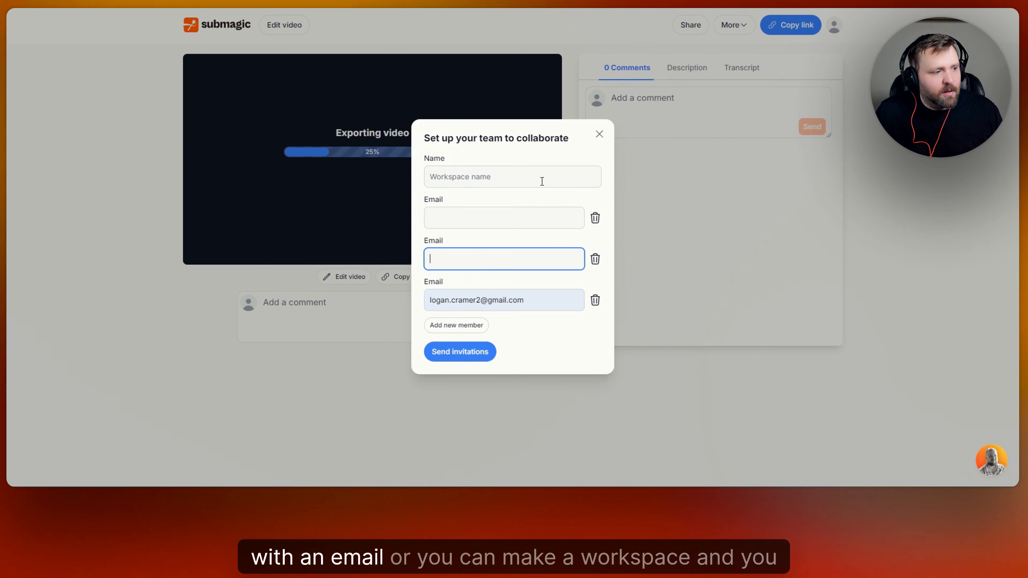
click(541, 176)
click(599, 136)
- Play the exported video on the share page to check the finished result
click(386, 309)
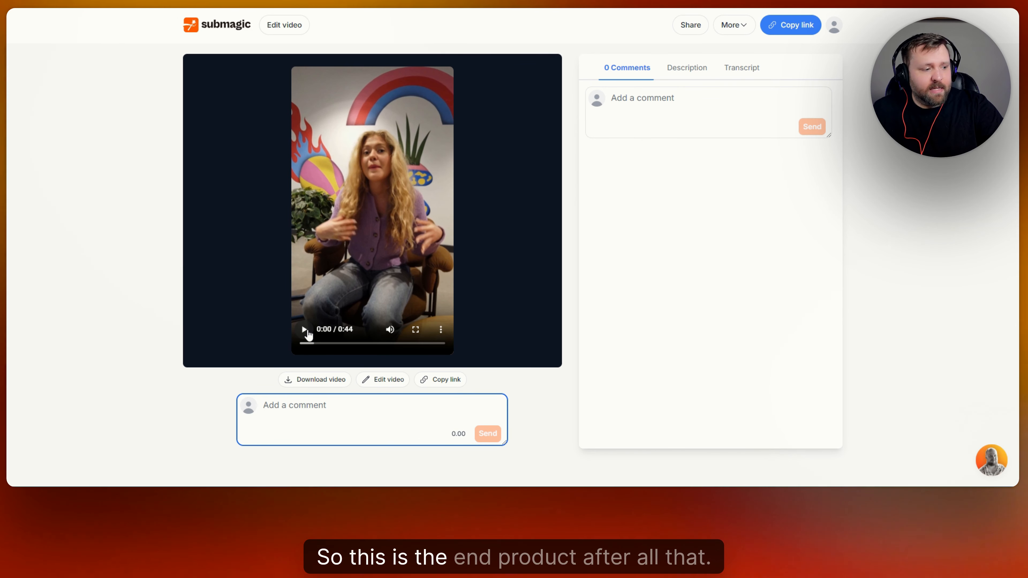
click(305, 331)
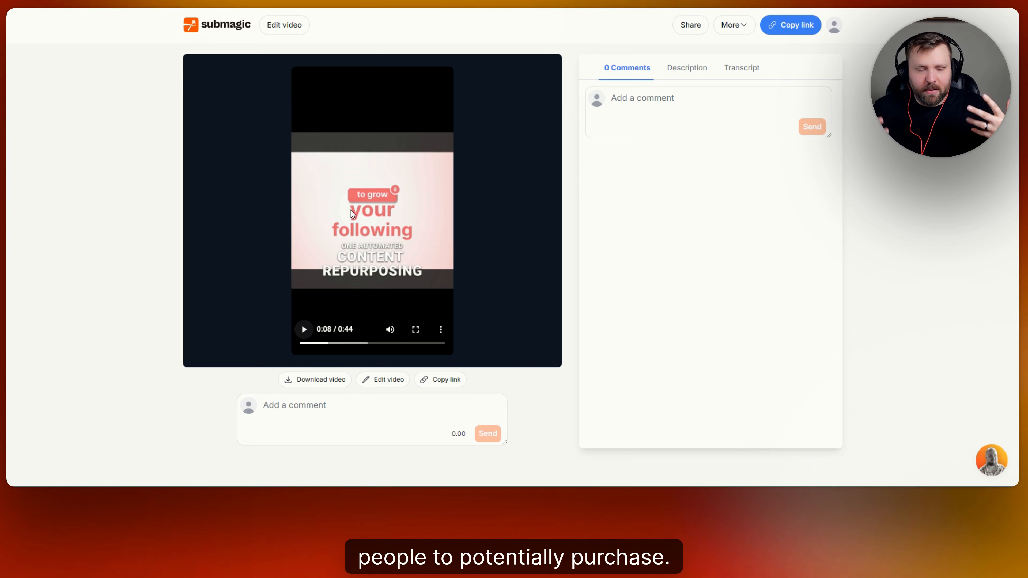
- Return to the All Projects overview and look through the list of projects
click(252, 29)
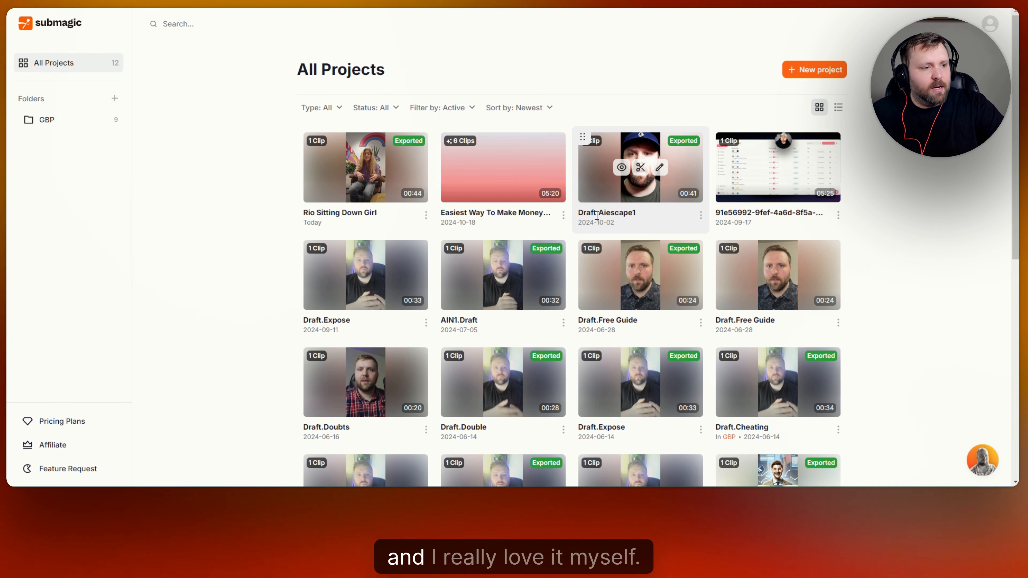
scroll(916, 226, down, 1)
scroll(913, 222, down, 7)
scroll(912, 215, up, 8)
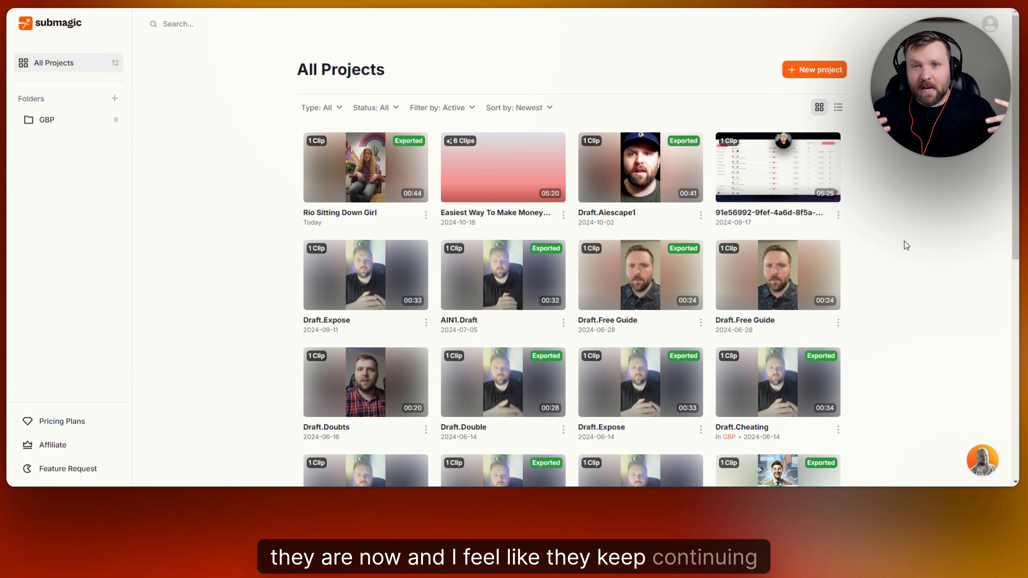
mouse_move(792, 195)
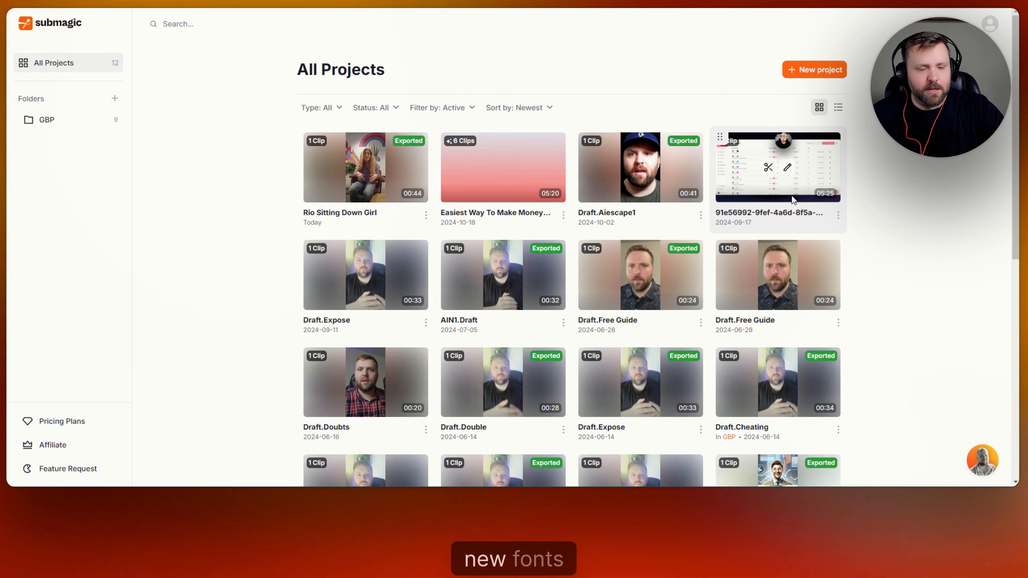